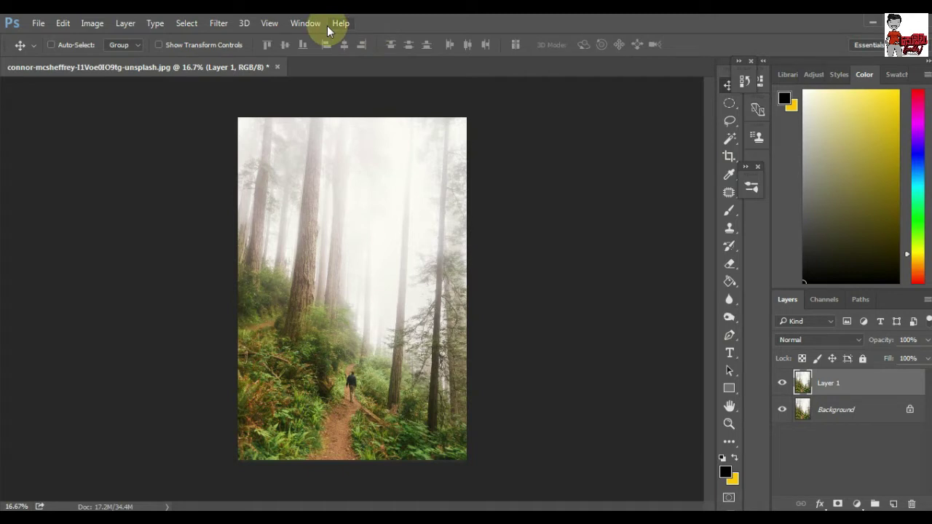
Run the Camera Raw Filter on the forest layer with Clarity +28 and Vibrance -3.
{"action": "left_click", "coordinate": [218, 23]}
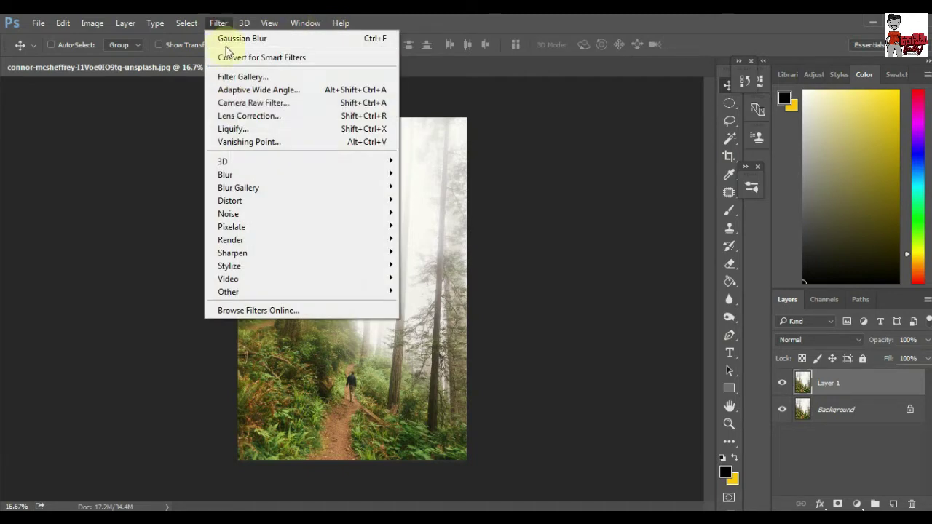
{"action": "left_click", "coordinate": [235, 56]}
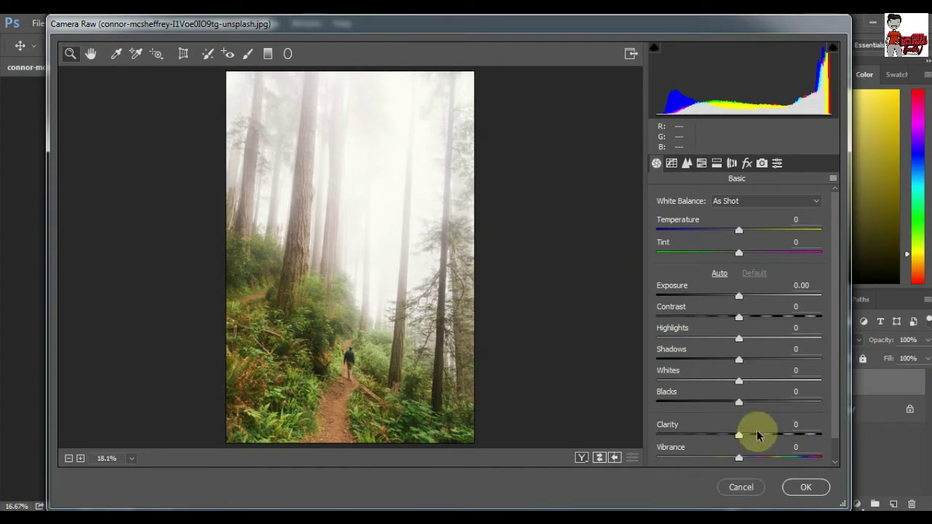
{"action": "scroll", "coordinate": [753, 430], "scroll_direction": "down", "scroll_amount": 1}
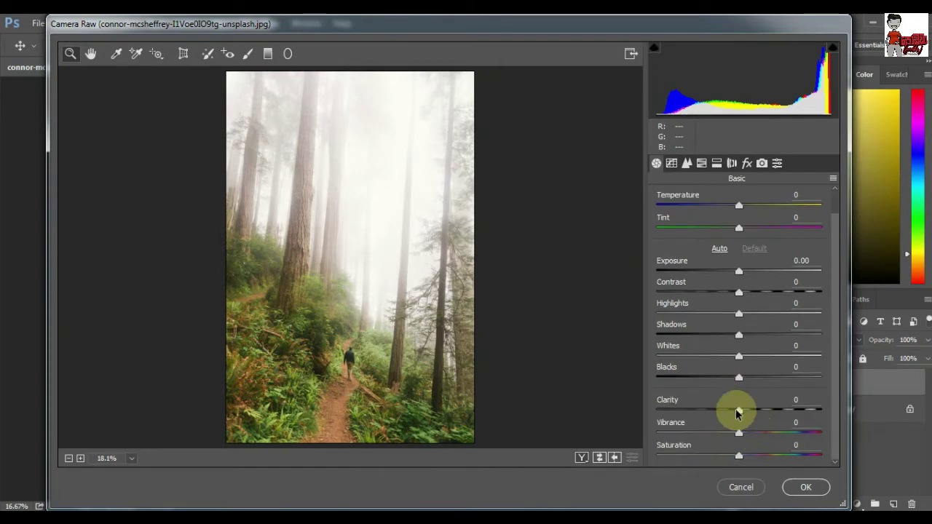
{"action": "left_click_drag", "start_coordinate": [737, 413], "coordinate": [762, 417]}
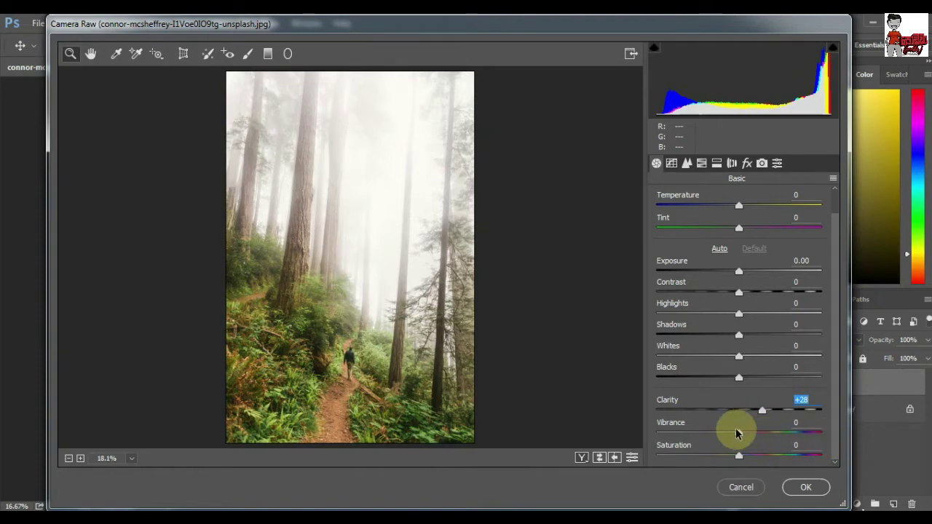
{"action": "left_click_drag", "start_coordinate": [739, 434], "coordinate": [736, 434]}
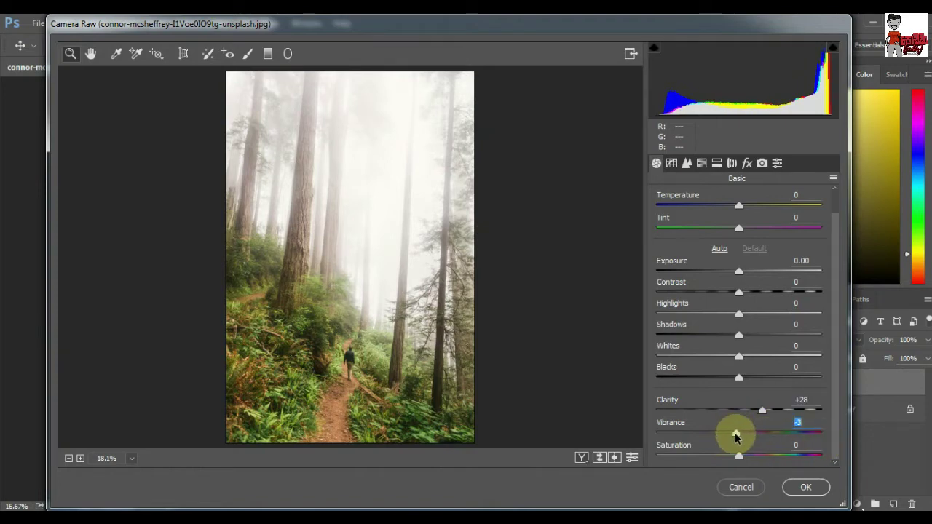
Apply the Camera Raw settings, duplicate the forest layer and add a Channel Mixer adjustment.
{"action": "left_click", "coordinate": [803, 486]}
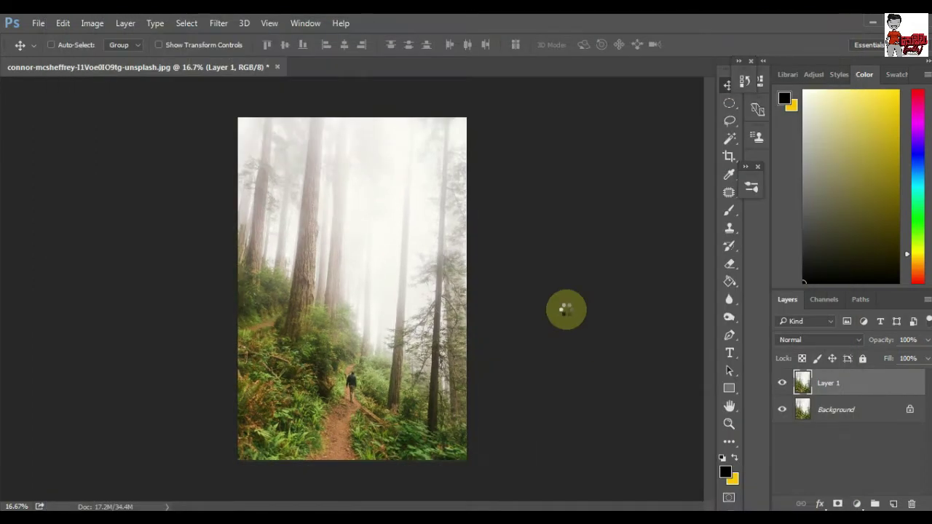
{"action": "key", "text": "ctrl+j"}
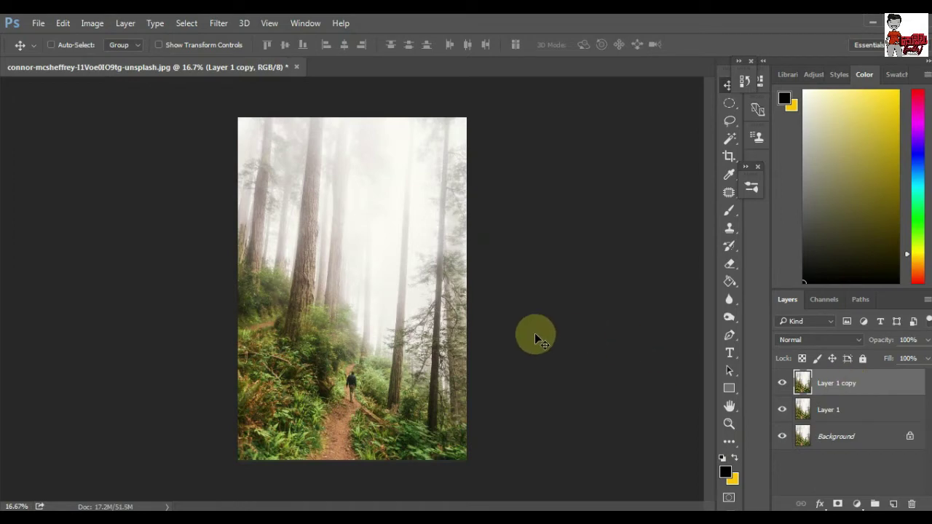
{"action": "left_click", "coordinate": [857, 504]}
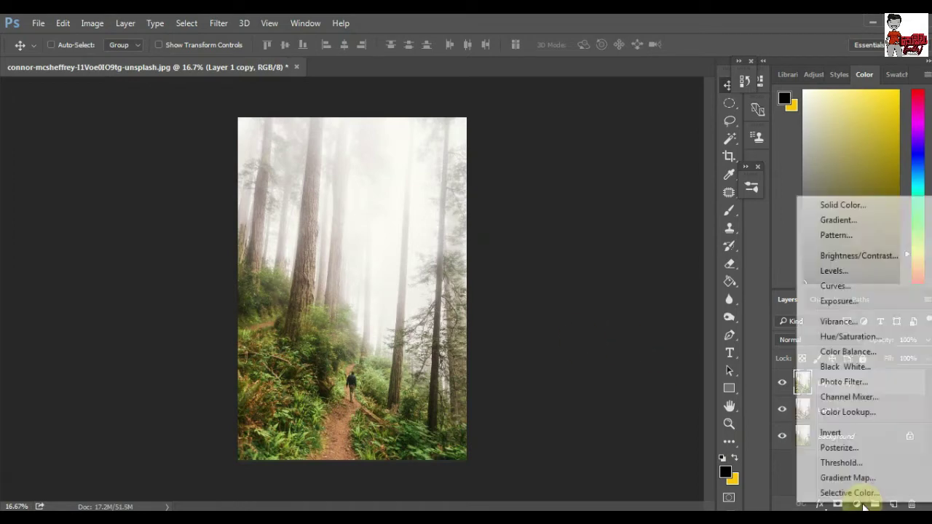
{"action": "left_click", "coordinate": [852, 396]}
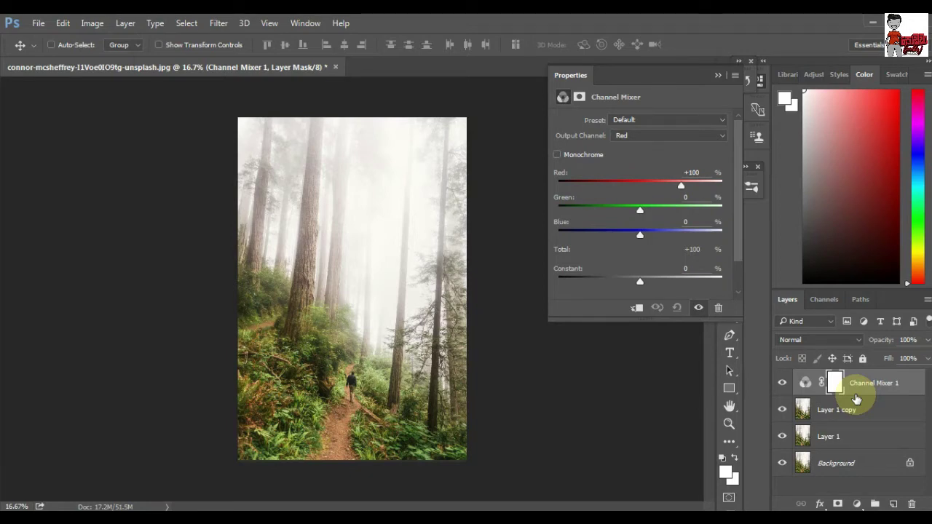
Set the Channel Mixer Red output to Red -7, Green +200, Blue -107 in Lighten mode.
{"action": "left_click", "coordinate": [640, 137]}
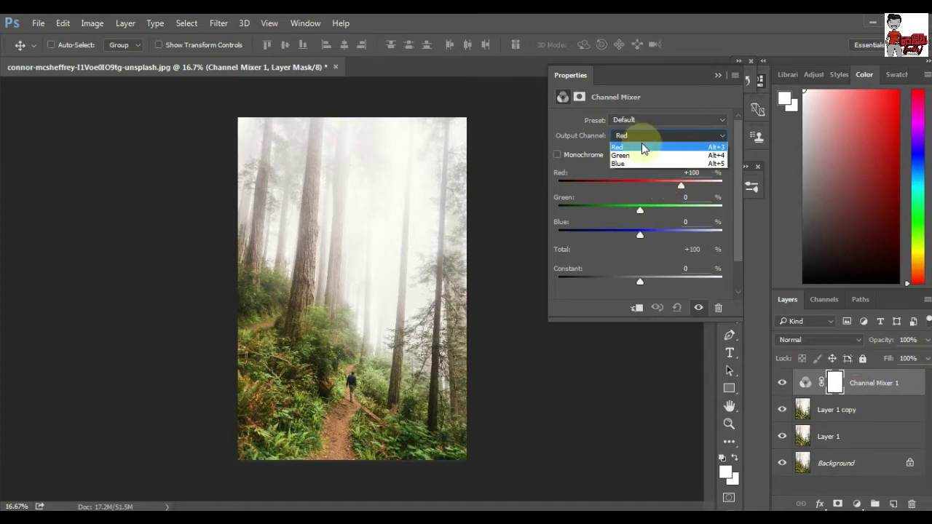
{"action": "left_click", "coordinate": [643, 150]}
{"action": "left_click_drag", "start_coordinate": [640, 211], "coordinate": [722, 211]}
{"action": "left_click_drag", "start_coordinate": [655, 231], "coordinate": [596, 239]}
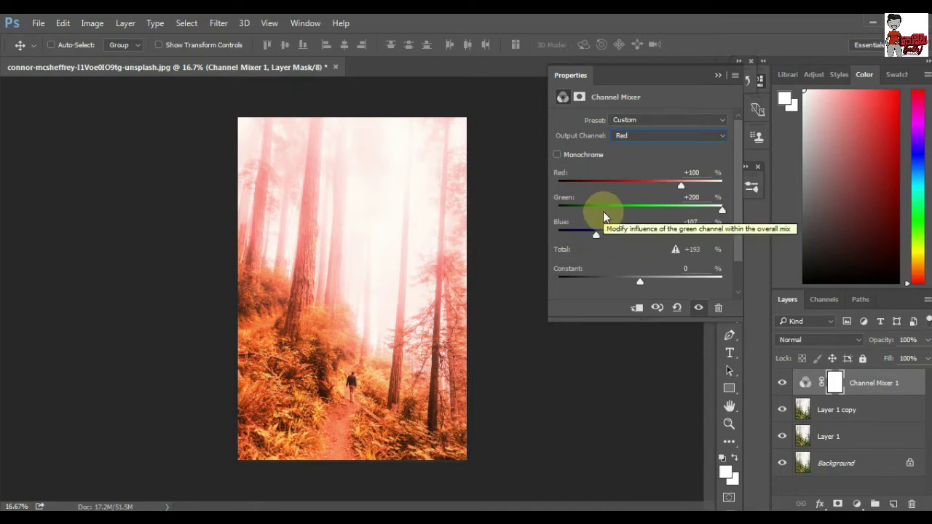
{"action": "left_click", "coordinate": [837, 339]}
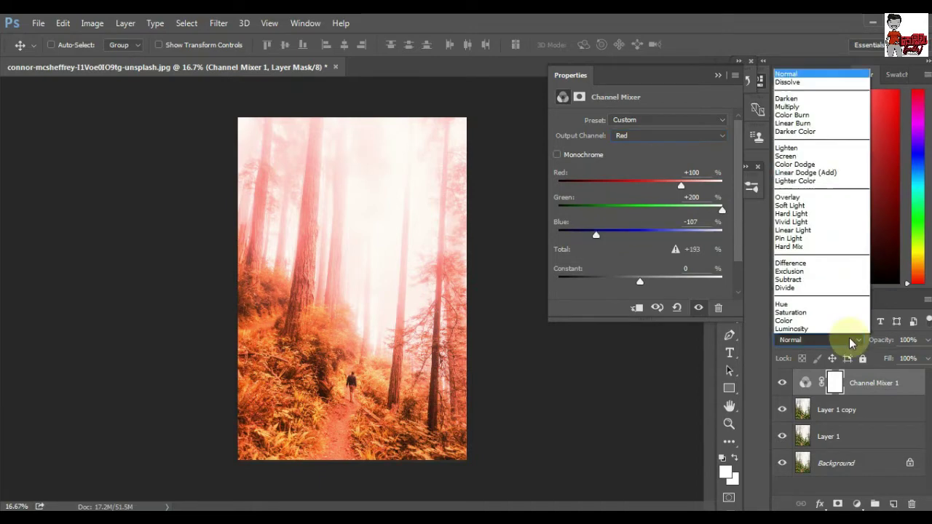
{"action": "left_click", "coordinate": [797, 146]}
{"action": "left_click_drag", "start_coordinate": [679, 187], "coordinate": [639, 199]}
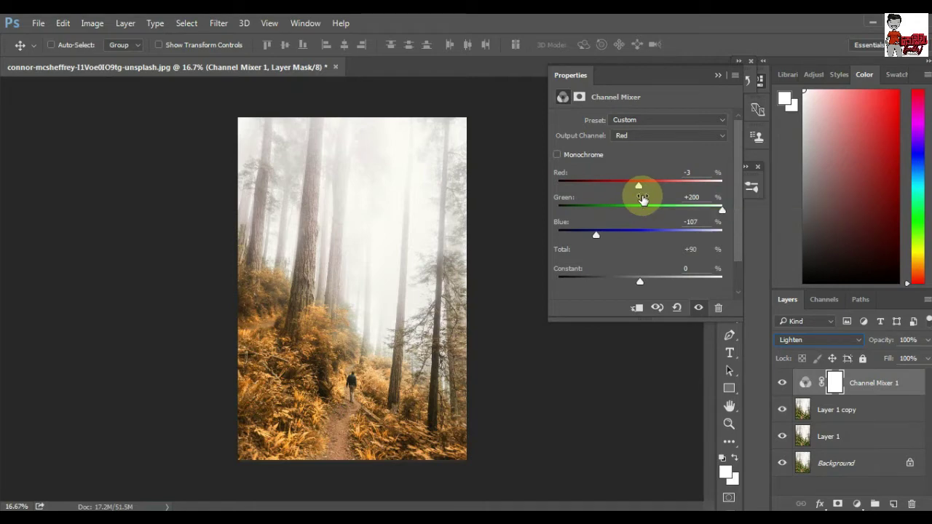
{"action": "left_click_drag", "start_coordinate": [639, 186], "coordinate": [637, 187]}
{"action": "left_click", "coordinate": [719, 73]}
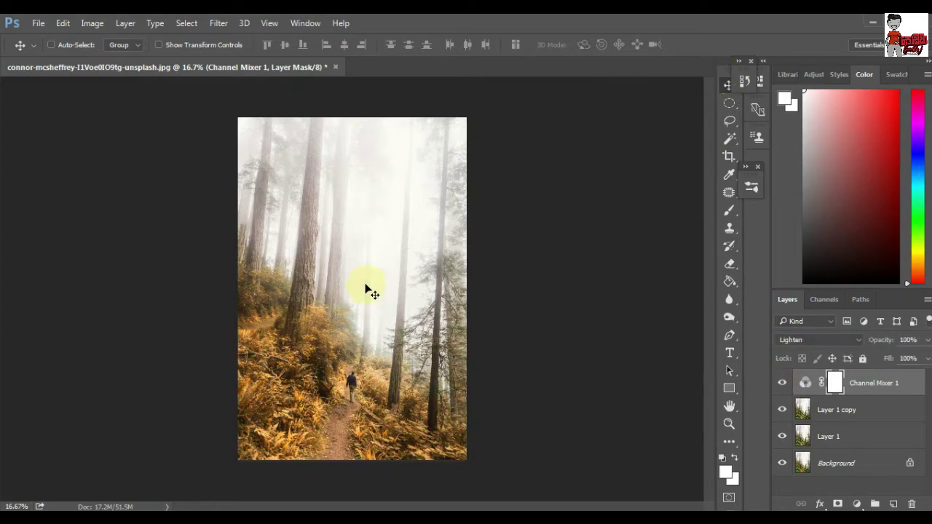
On a new layer, paint darkness along the bottom with a 1400 px soft brush.
{"action": "key", "text": "ctrl+shift+alt+n"}
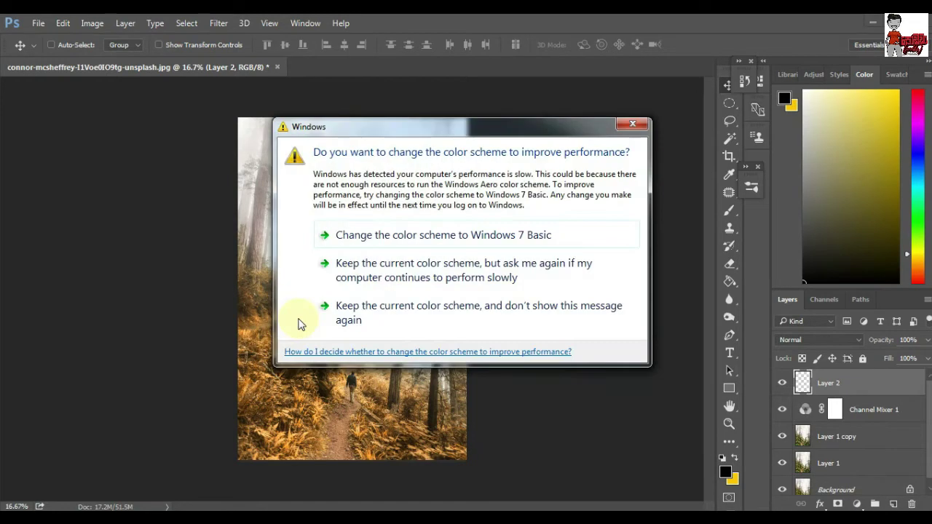
{"action": "left_click", "coordinate": [629, 121]}
{"action": "key", "text": "b"}
{"action": "key", "text": "bracketright"}
{"action": "key", "text": "bracketright"}
{"action": "key", "text": "bracketright"}
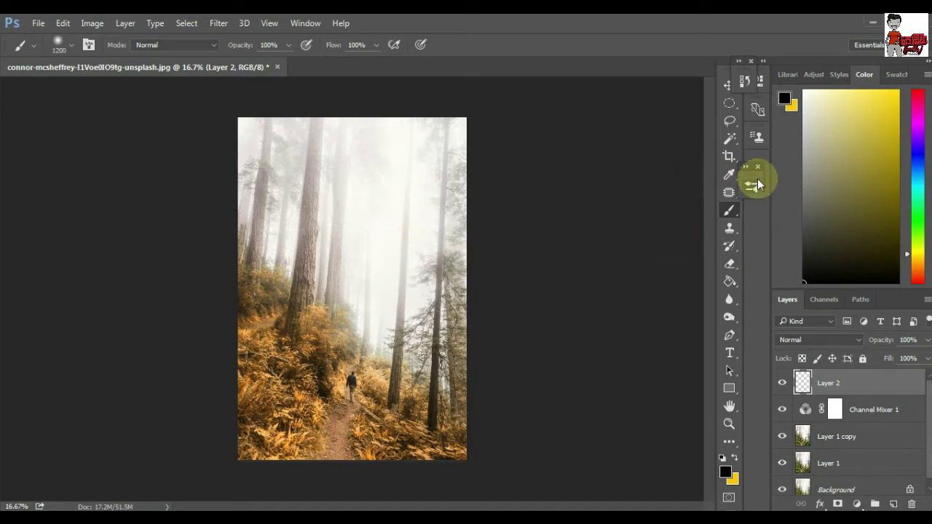
{"action": "left_click", "coordinate": [751, 188]}
{"action": "left_click", "coordinate": [712, 157]}
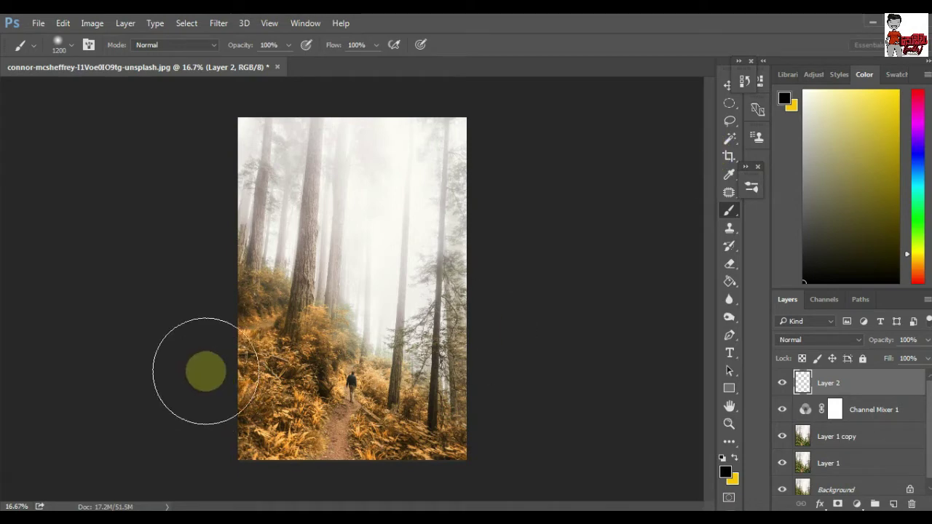
{"action": "key", "text": "bracketright"}
{"action": "key", "text": "bracketright"}
{"action": "scroll", "coordinate": [175, 430], "scroll_direction": "down", "scroll_amount": 1}
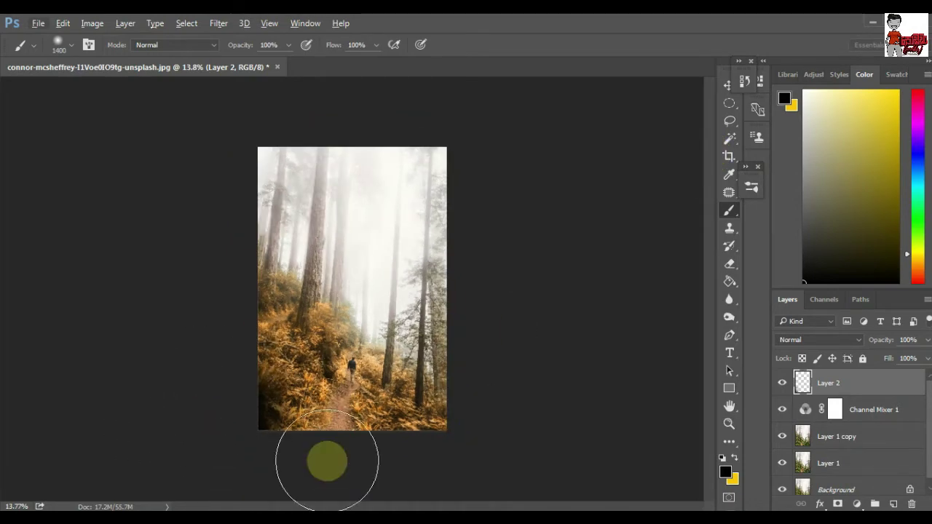
{"action": "left_click_drag", "start_coordinate": [326, 462], "coordinate": [408, 488]}
Darken the path further, lower the layer opacity to 55%, and open the elephant photo.
{"action": "left_click", "coordinate": [928, 339]}
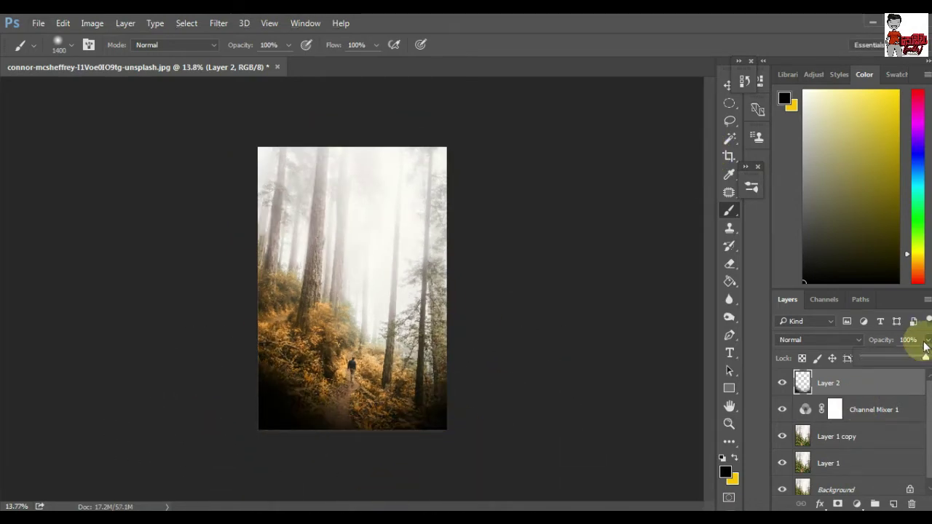
{"action": "left_click_drag", "start_coordinate": [919, 357], "coordinate": [904, 357]}
{"action": "left_click", "coordinate": [510, 386]}
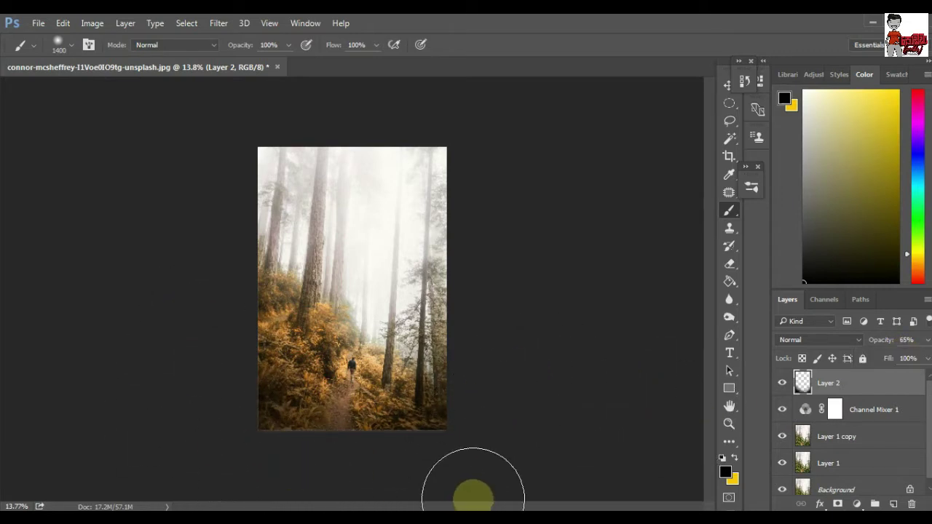
{"action": "left_click_drag", "start_coordinate": [400, 441], "coordinate": [340, 491]}
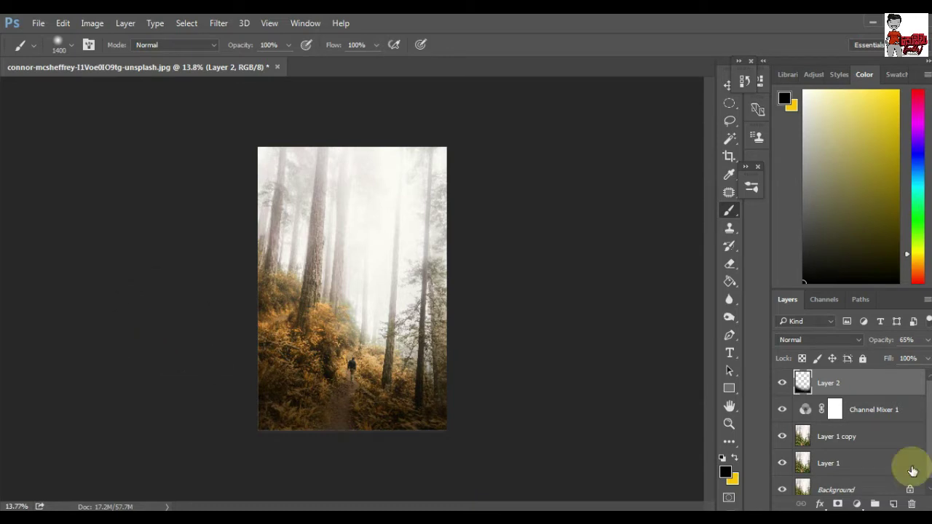
{"action": "left_click", "coordinate": [927, 339]}
{"action": "left_click_drag", "start_coordinate": [904, 358], "coordinate": [899, 358]}
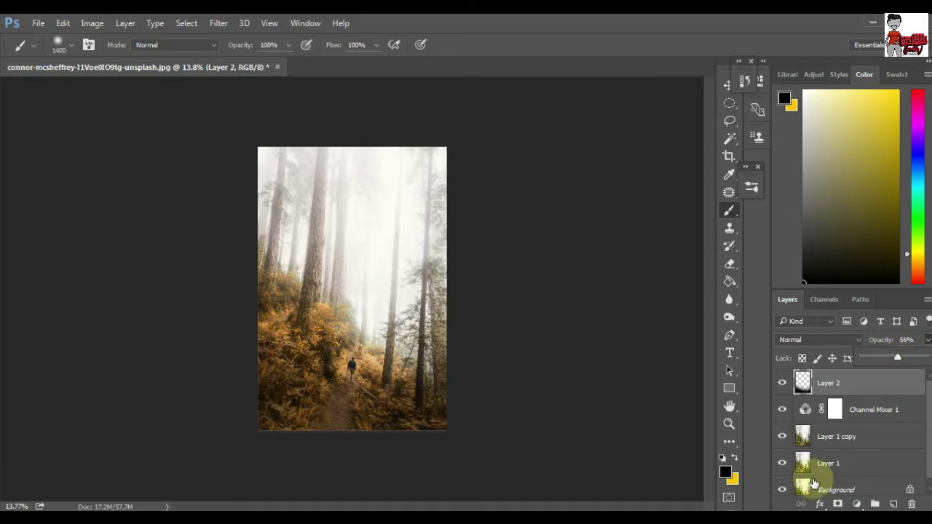
{"action": "left_click", "coordinate": [132, 469]}
{"action": "mouse_move", "coordinate": [231, 124]}
{"action": "left_mouse_down"}
{"action": "mouse_move", "coordinate": [321, 499]}
{"action": "mouse_move", "coordinate": [426, 68]}
{"action": "left_mouse_up"}
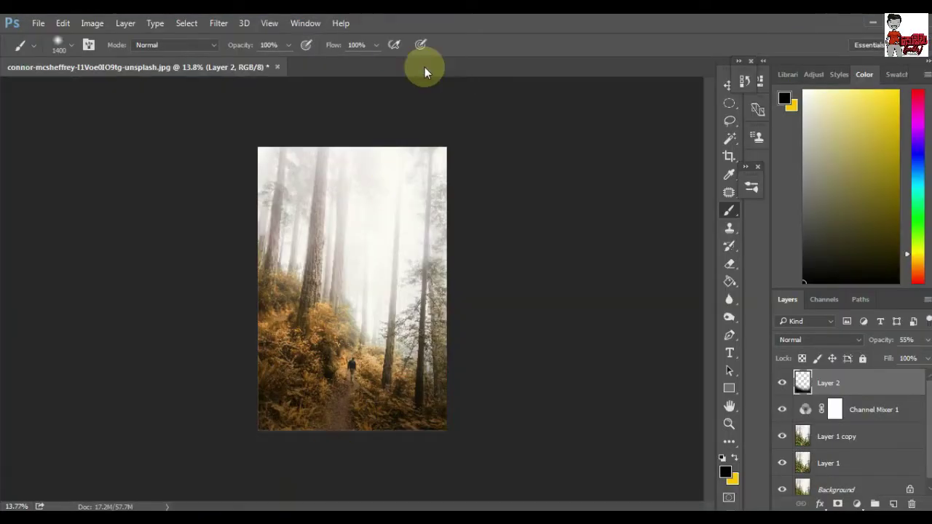
With Quick Selection, select the elephant's left ear and forehead.
{"action": "left_click", "coordinate": [728, 139]}
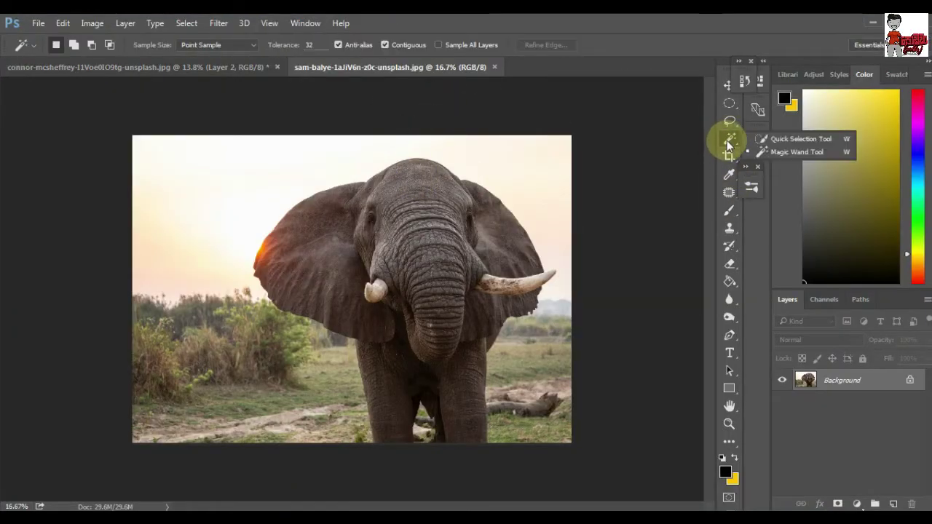
{"action": "left_click", "coordinate": [762, 139]}
{"action": "scroll", "coordinate": [408, 347], "scroll_direction": "up", "scroll_amount": 1}
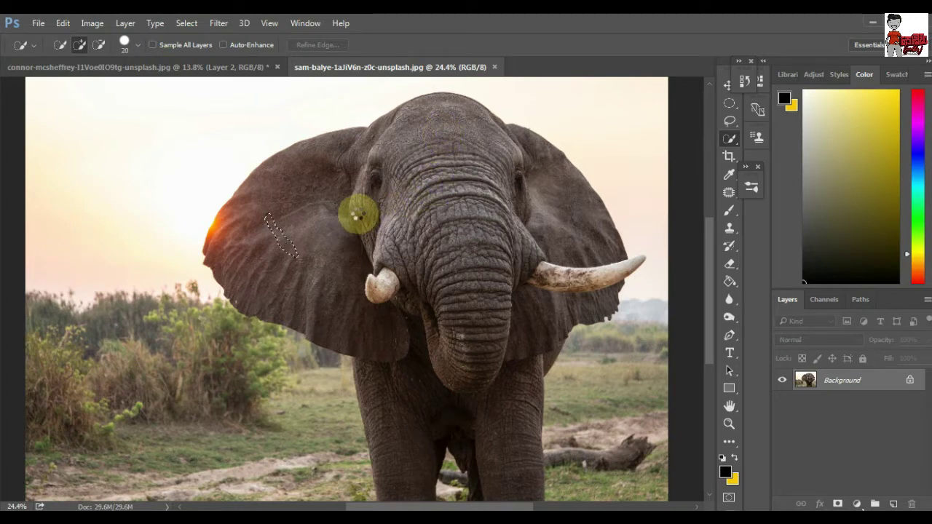
{"action": "key", "text": "bracketright"}
{"action": "key", "text": "bracketright"}
{"action": "key", "text": "bracketright"}
{"action": "key", "text": "bracketright"}
{"action": "key", "text": "bracketright"}
{"action": "key", "text": "bracketright"}
{"action": "left_click", "coordinate": [275, 231]}
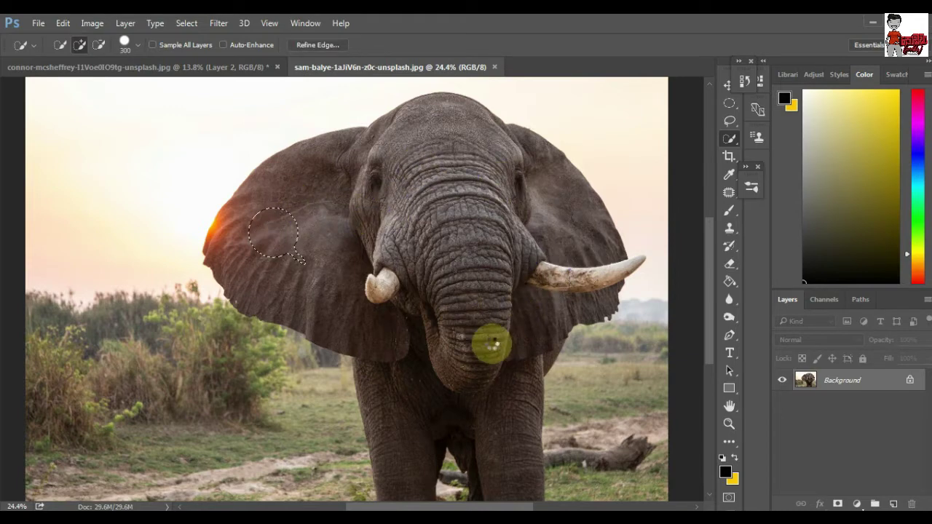
{"action": "left_click", "coordinate": [481, 336]}
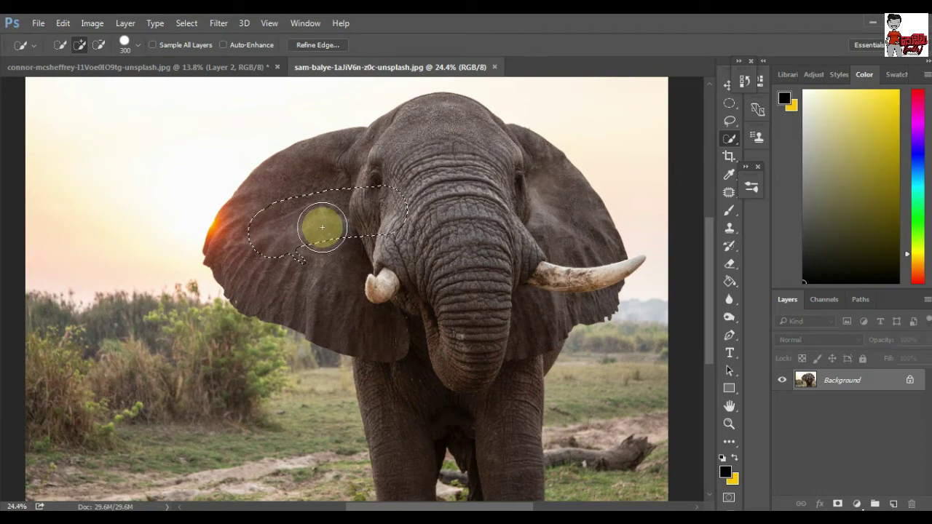
{"action": "left_click_drag", "start_coordinate": [323, 230], "coordinate": [312, 242]}
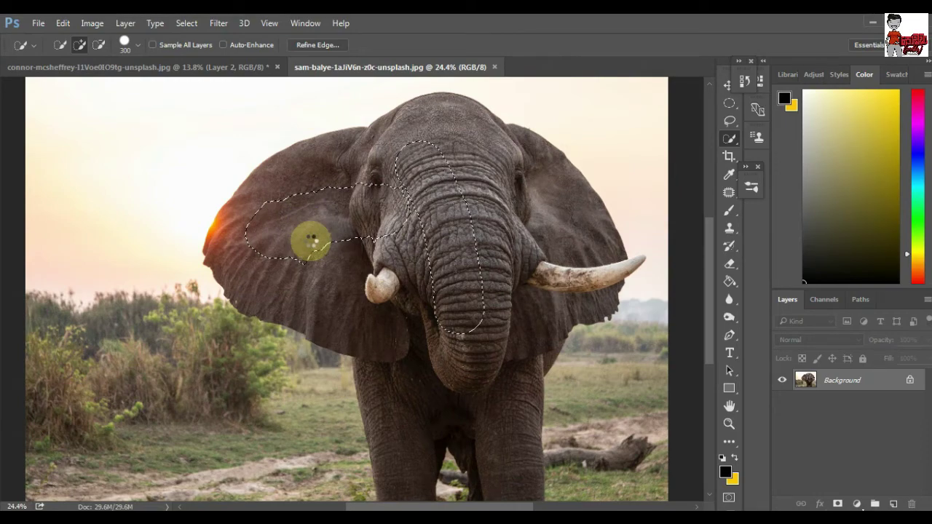
Add the trunk, forehead, right tusk area and right ear to the selection.
{"action": "left_click", "coordinate": [641, 124]}
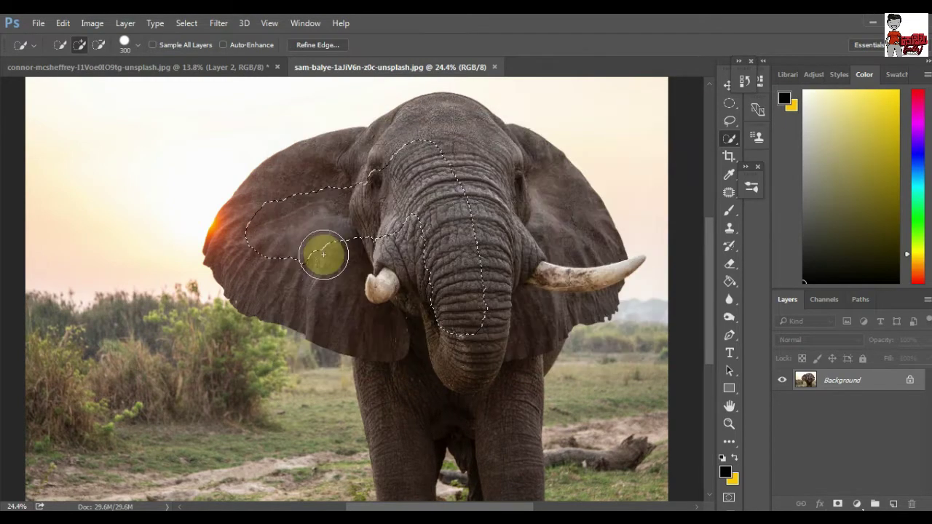
{"action": "mouse_move", "coordinate": [404, 349]}
{"action": "left_mouse_down"}
{"action": "mouse_move", "coordinate": [373, 221]}
{"action": "mouse_move", "coordinate": [402, 262]}
{"action": "left_mouse_up"}
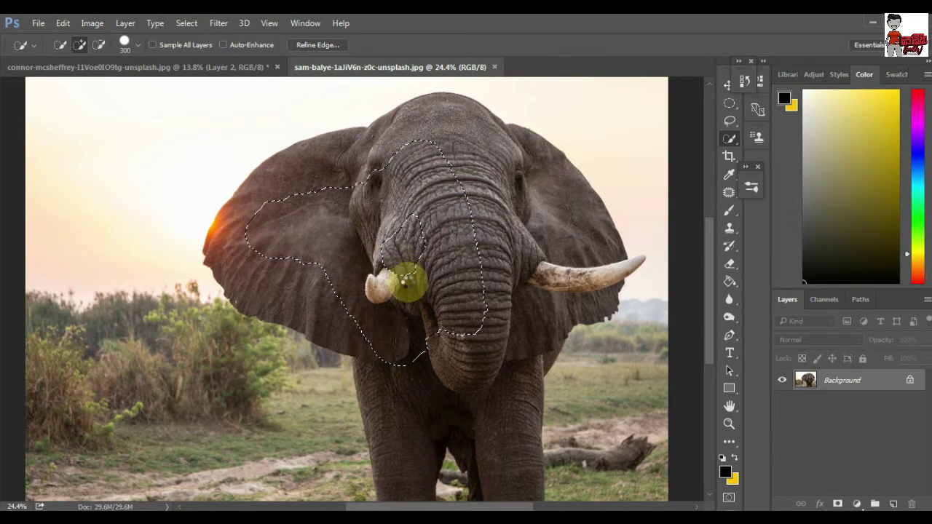
{"action": "scroll", "coordinate": [408, 282], "scroll_direction": "down", "scroll_amount": 2}
{"action": "scroll", "coordinate": [409, 281], "scroll_direction": "up", "scroll_amount": 1}
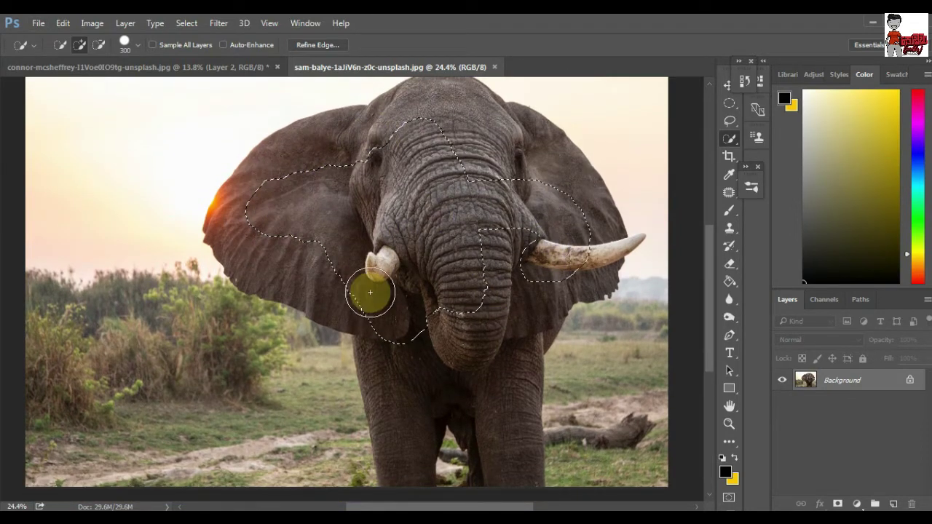
{"action": "left_click_drag", "start_coordinate": [369, 291], "coordinate": [393, 321]}
{"action": "left_click", "coordinate": [393, 319]}
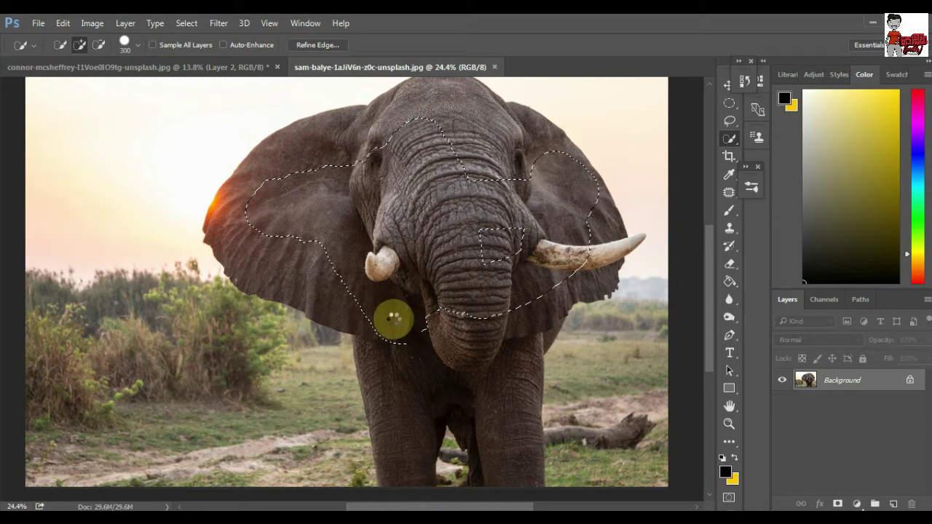
Add the head top, rest of the left ear, trunk tip and chest to the selection.
{"action": "left_click_drag", "start_coordinate": [404, 268], "coordinate": [484, 48]}
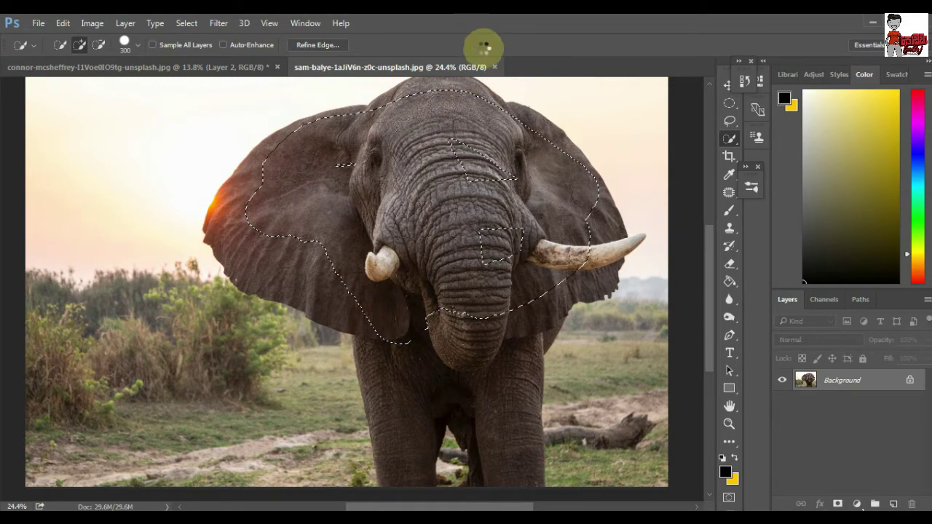
{"action": "left_click_drag", "start_coordinate": [458, 193], "coordinate": [449, 204]}
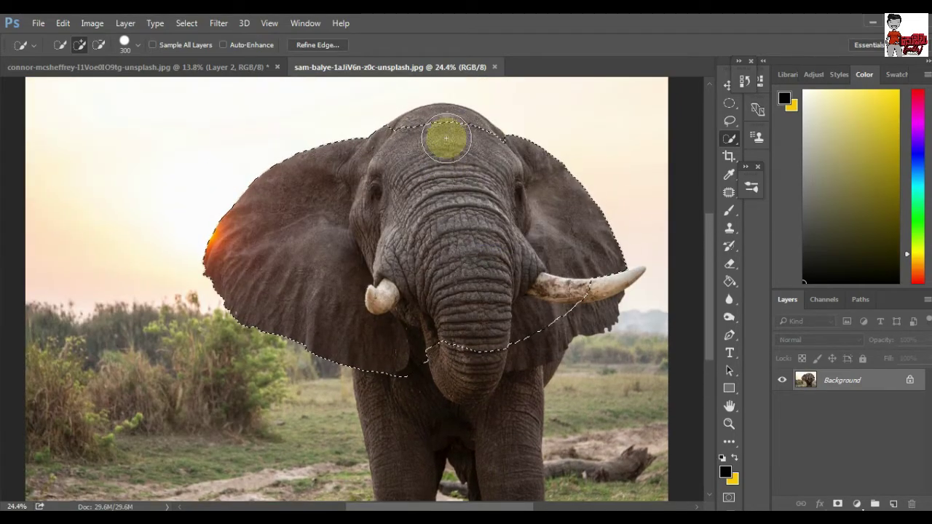
{"action": "left_click", "coordinate": [455, 229]}
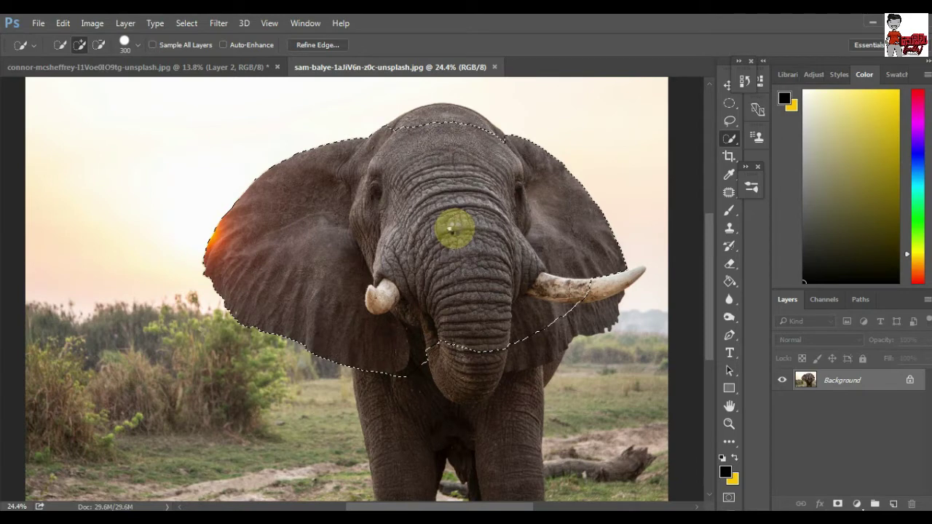
{"action": "scroll", "coordinate": [430, 219], "scroll_direction": "down", "scroll_amount": 2}
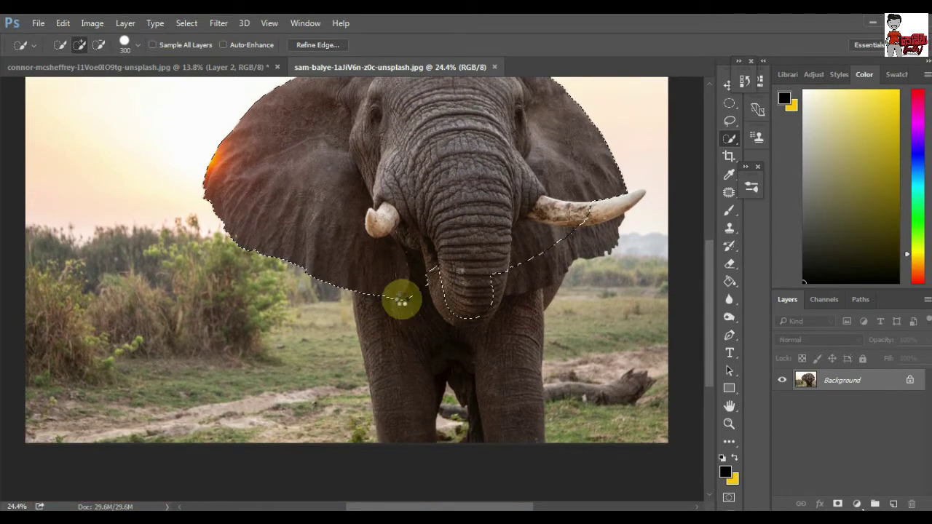
{"action": "left_click", "coordinate": [401, 297]}
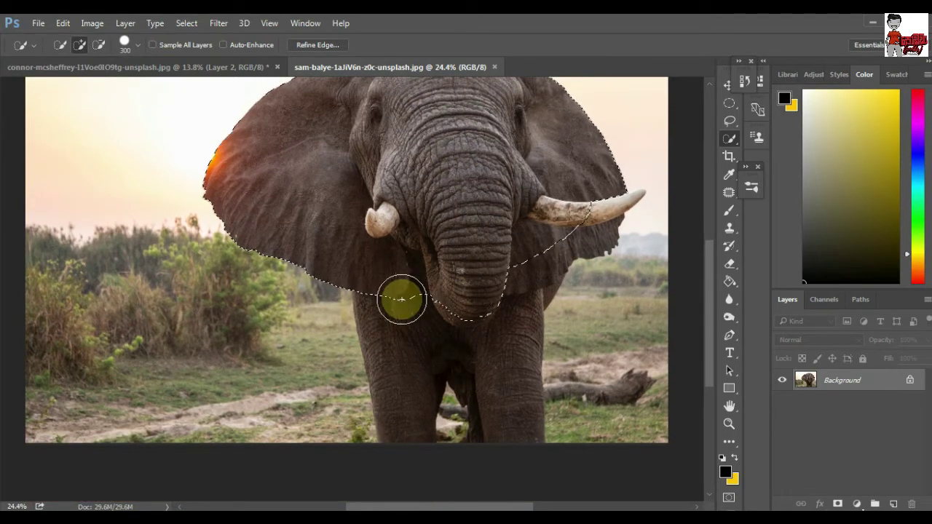
{"action": "left_click", "coordinate": [432, 332]}
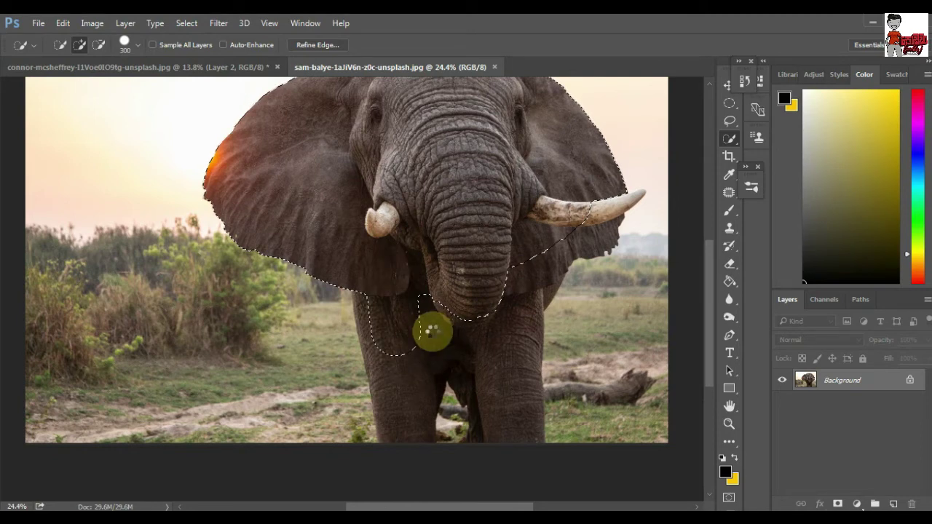
{"action": "left_click_drag", "start_coordinate": [437, 330], "coordinate": [483, 319]}
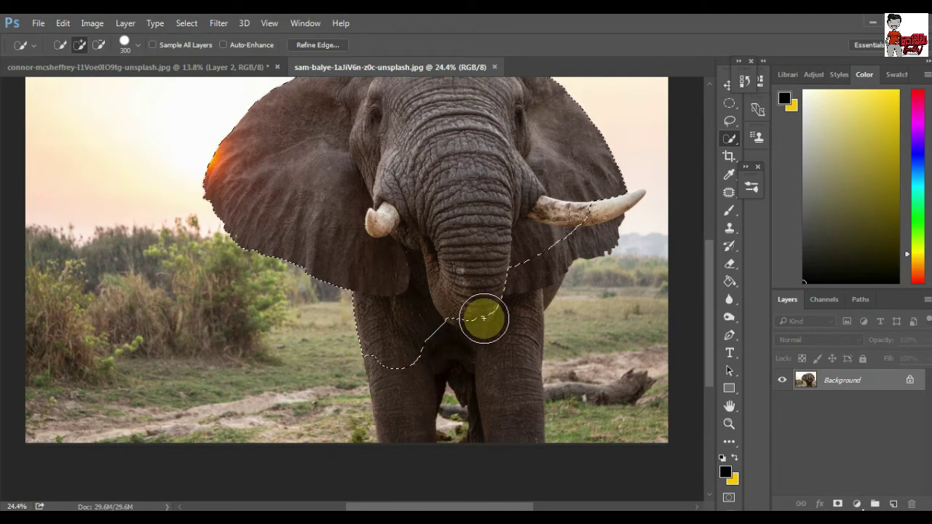
At brush size 150, add the trunk underside and the whole right tusk.
{"action": "key", "text": "bracketleft"}
{"action": "left_click_drag", "start_coordinate": [515, 257], "coordinate": [516, 301]}
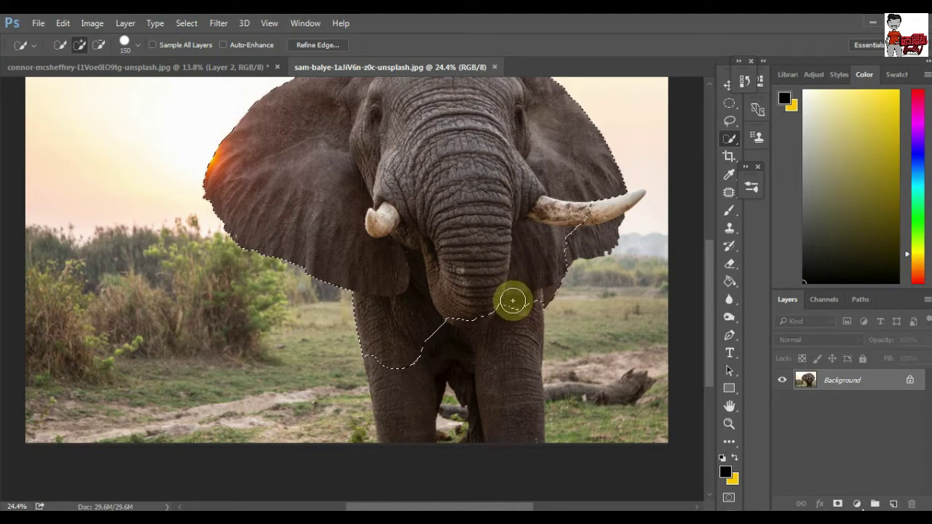
{"action": "mouse_move", "coordinate": [515, 301]}
{"action": "left_mouse_down"}
{"action": "mouse_move", "coordinate": [548, 226]}
{"action": "mouse_move", "coordinate": [593, 223]}
{"action": "mouse_move", "coordinate": [572, 212]}
{"action": "left_mouse_up"}
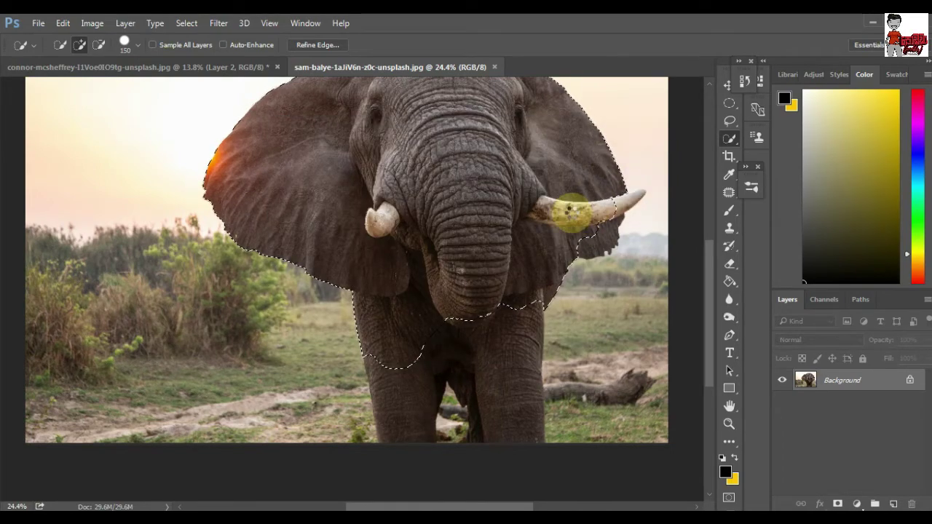
{"action": "left_click_drag", "start_coordinate": [572, 212], "coordinate": [568, 210]}
Extend the selection down both front legs and the left leg to the ground.
{"action": "left_click_drag", "start_coordinate": [513, 409], "coordinate": [499, 409]}
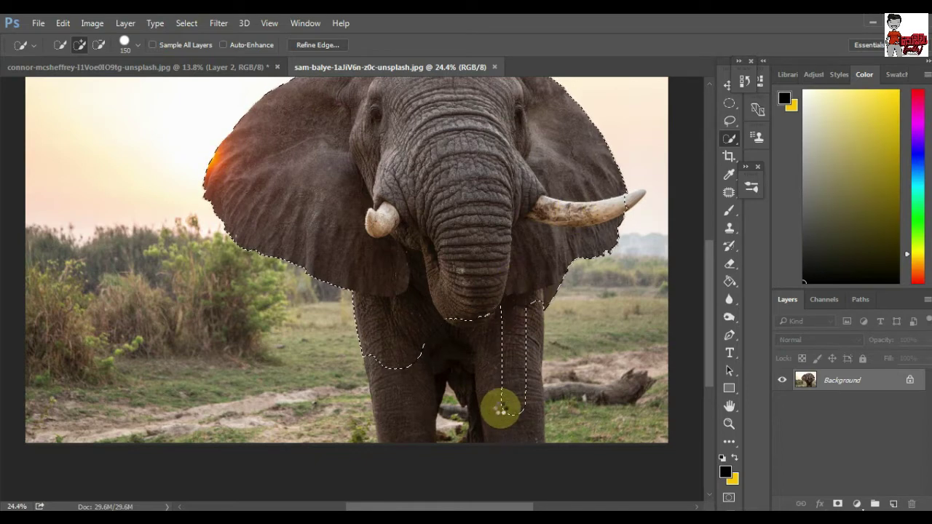
{"action": "left_click_drag", "start_coordinate": [501, 409], "coordinate": [514, 374]}
{"action": "scroll", "coordinate": [514, 374], "scroll_direction": "down", "scroll_amount": 1}
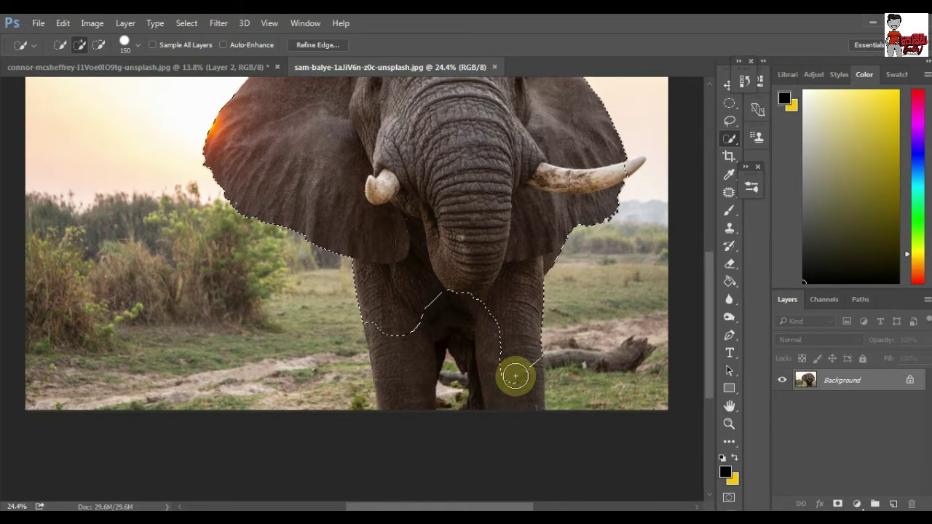
{"action": "left_click", "coordinate": [515, 376]}
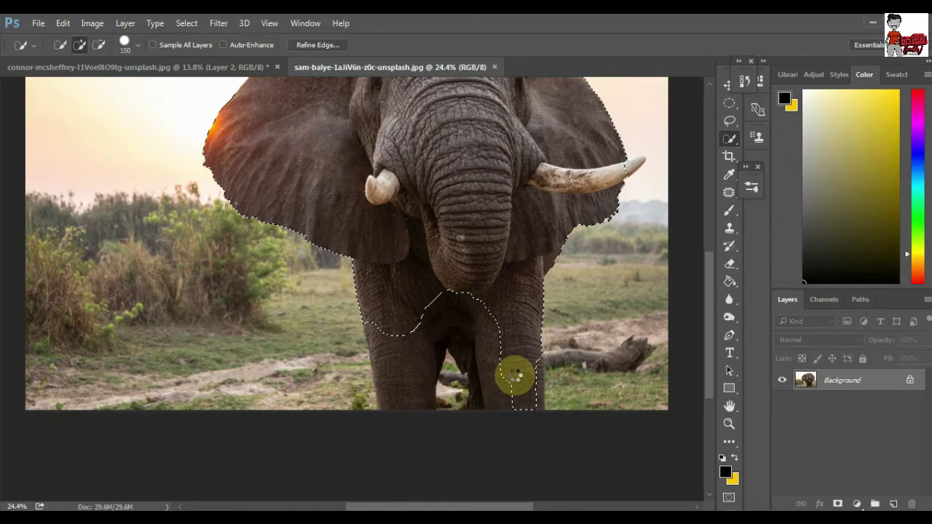
{"action": "left_click_drag", "start_coordinate": [514, 376], "coordinate": [502, 362]}
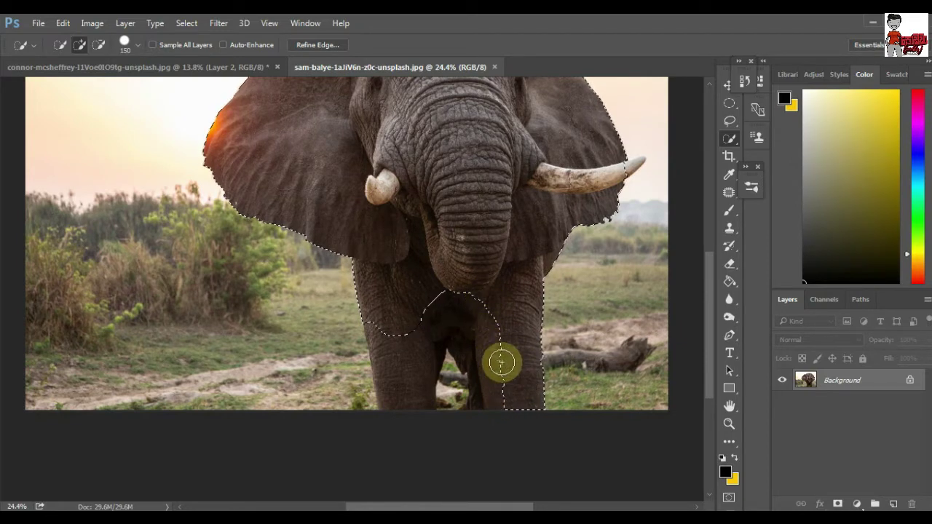
{"action": "left_click_drag", "start_coordinate": [501, 360], "coordinate": [484, 382]}
{"action": "left_click_drag", "start_coordinate": [394, 306], "coordinate": [386, 319]}
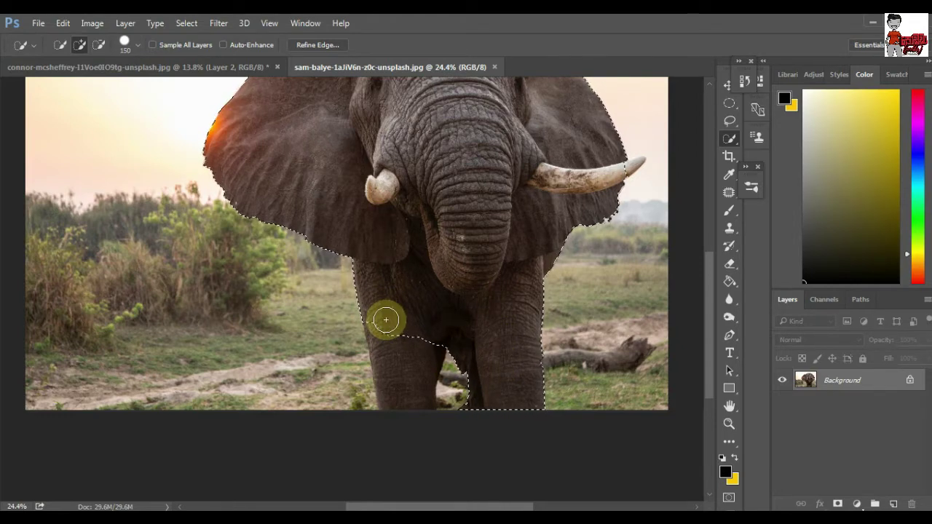
{"action": "left_click", "coordinate": [386, 326]}
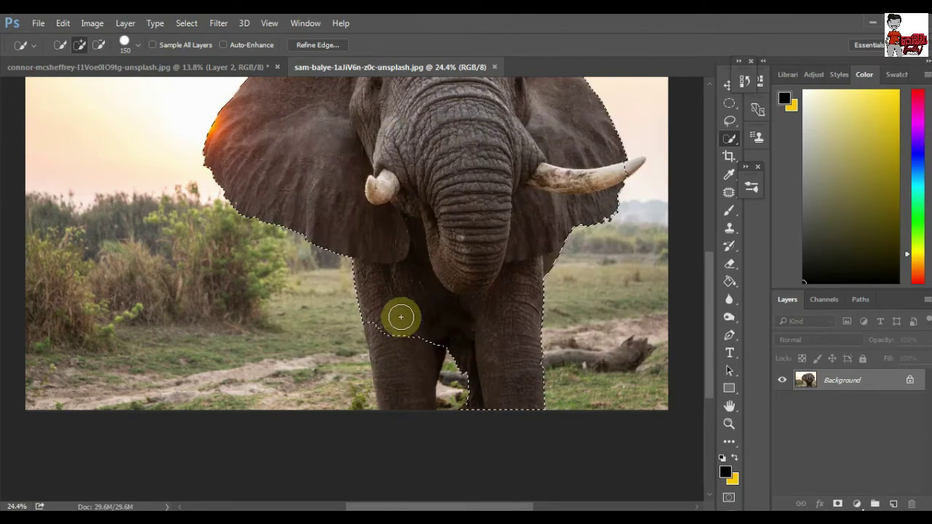
{"action": "left_click", "coordinate": [492, 304]}
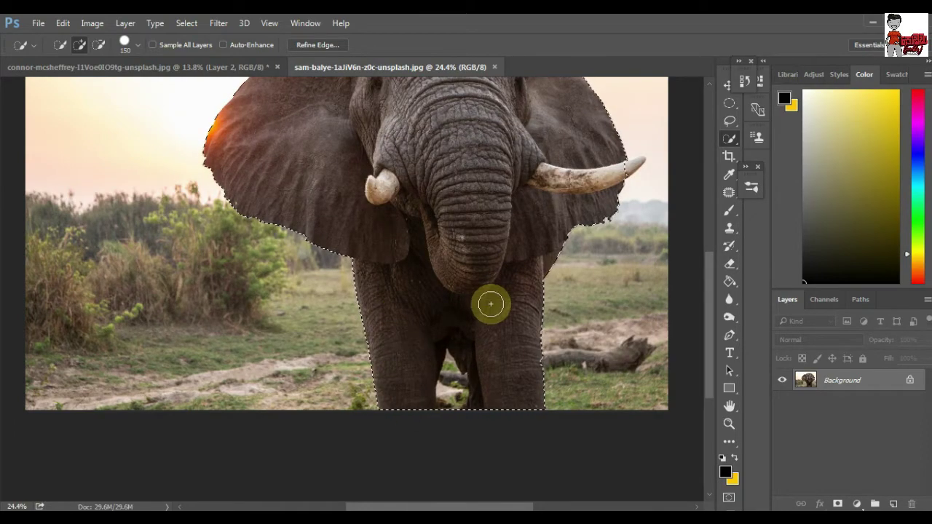
Refine the selection along the right tusk and subtract the ground between the front legs.
{"action": "left_click_drag", "start_coordinate": [554, 174], "coordinate": [619, 171]}
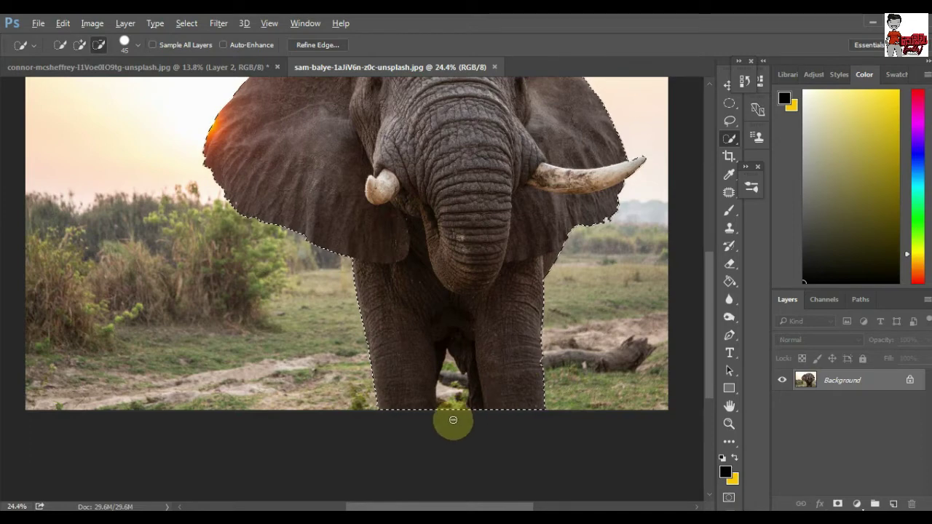
{"action": "left_click", "coordinate": [454, 393], "text": "alt"}
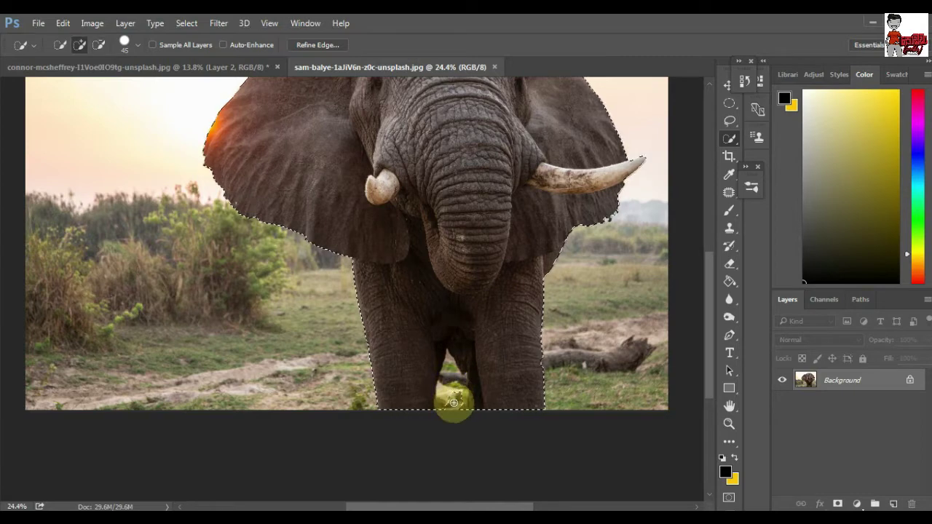
{"action": "left_click_drag", "start_coordinate": [453, 394], "coordinate": [448, 381]}
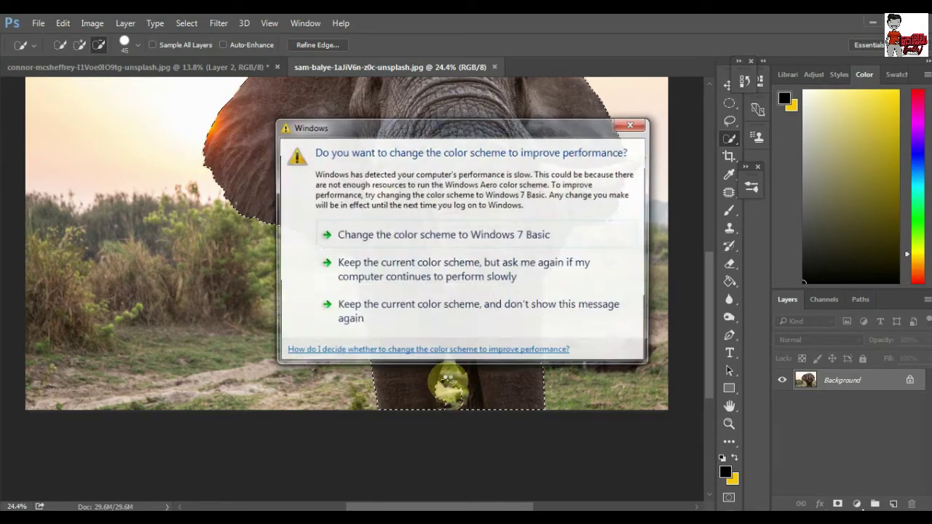
{"action": "left_click", "coordinate": [632, 123]}
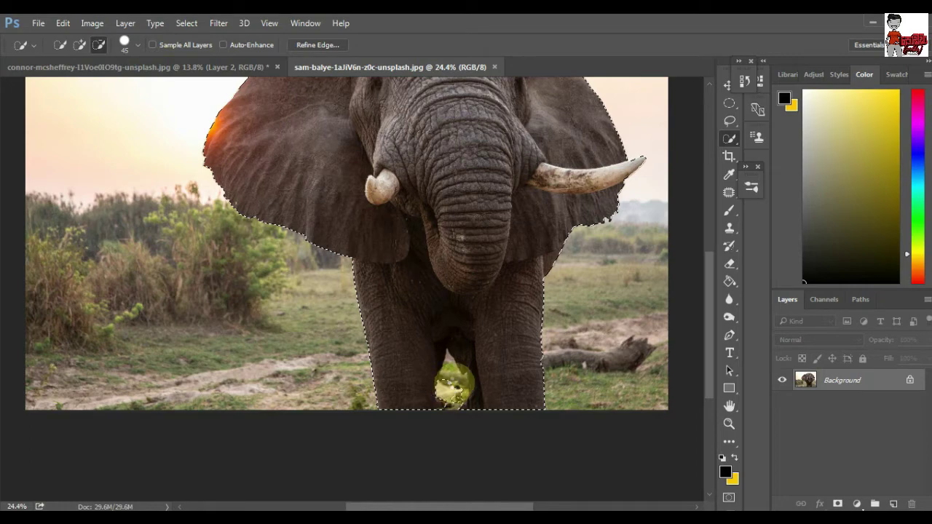
{"action": "mouse_move", "coordinate": [450, 391]}
{"action": "left_mouse_down"}
{"action": "mouse_move", "coordinate": [452, 369]}
{"action": "mouse_move", "coordinate": [455, 390]}
{"action": "mouse_move", "coordinate": [448, 382]}
{"action": "left_mouse_up"}
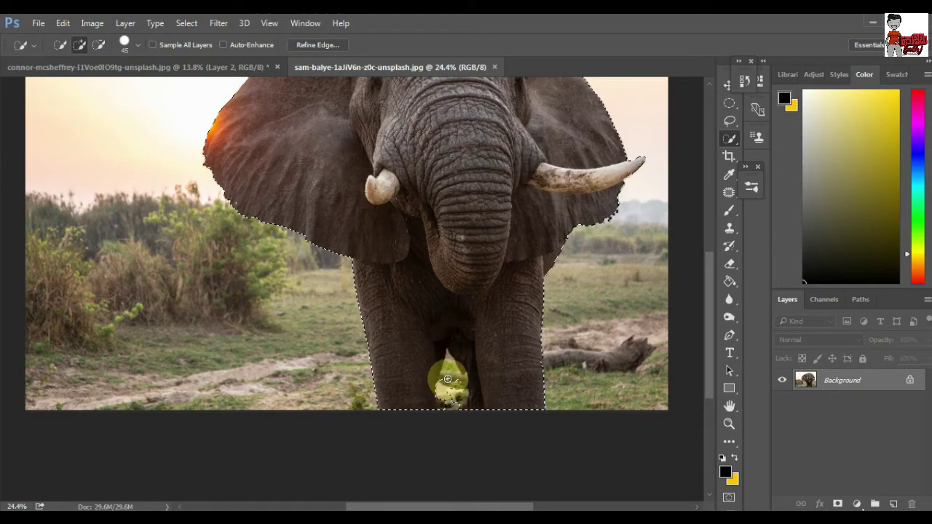
Subtract the remaining ground between and beside the legs from the elephant selection.
{"action": "key", "text": "alt"}
{"action": "left_click_drag", "start_coordinate": [450, 380], "coordinate": [457, 399]}
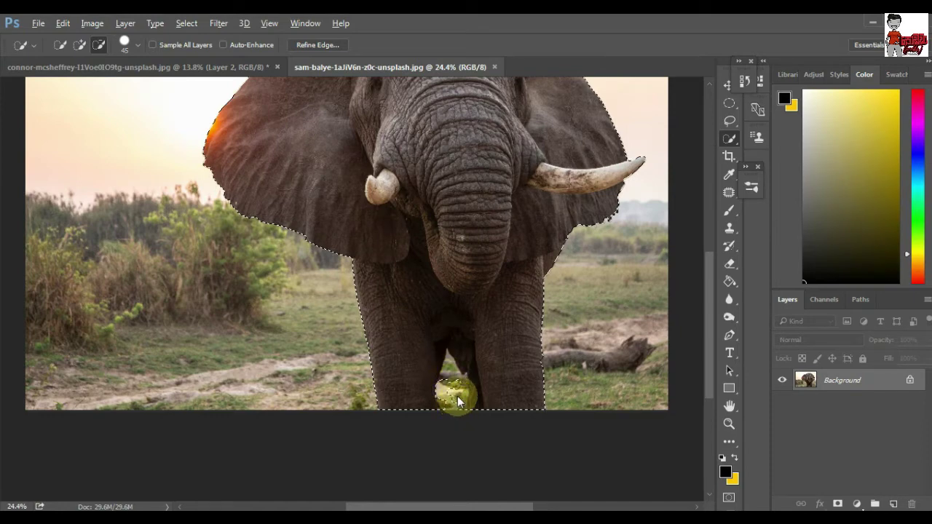
{"action": "left_click", "coordinate": [458, 396]}
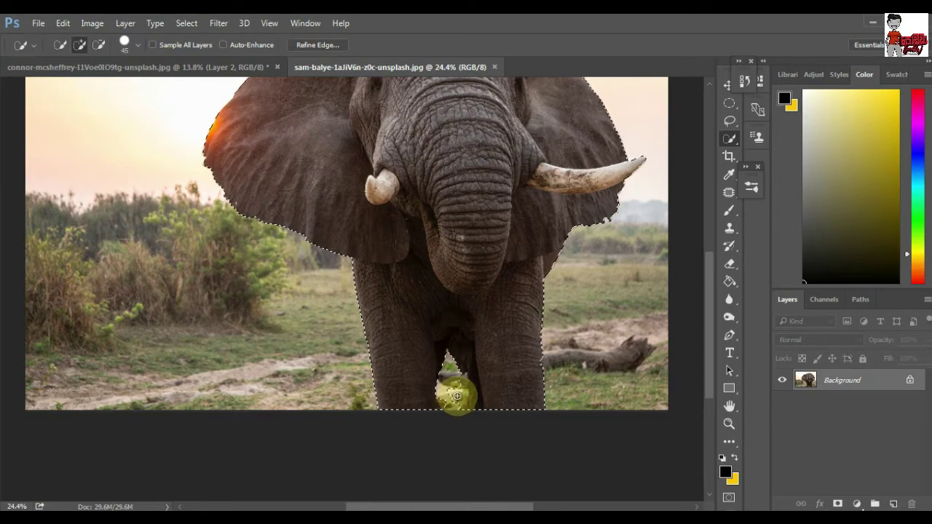
{"action": "key", "text": "alt"}
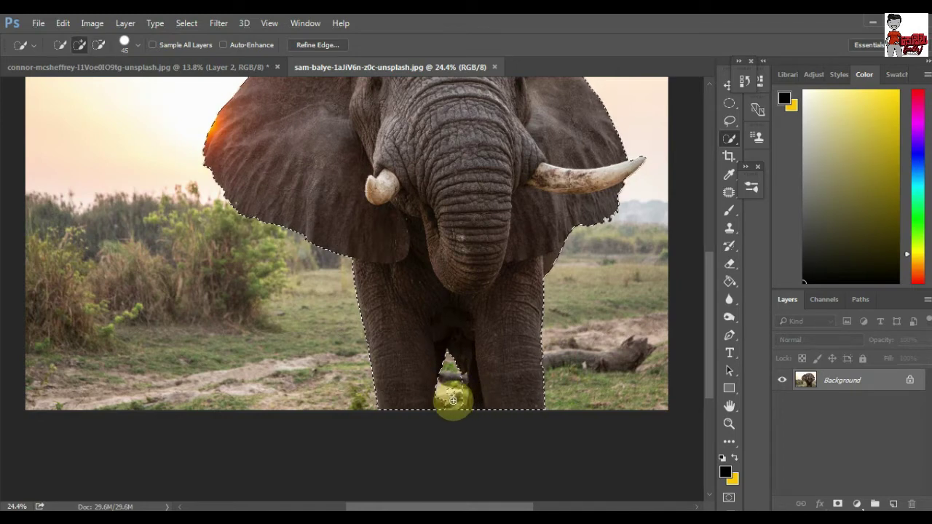
{"action": "mouse_move", "coordinate": [453, 399]}
{"action": "left_mouse_down"}
{"action": "mouse_move", "coordinate": [450, 390]}
{"action": "mouse_move", "coordinate": [456, 398]}
{"action": "mouse_move", "coordinate": [536, 366]}
{"action": "left_mouse_up"}
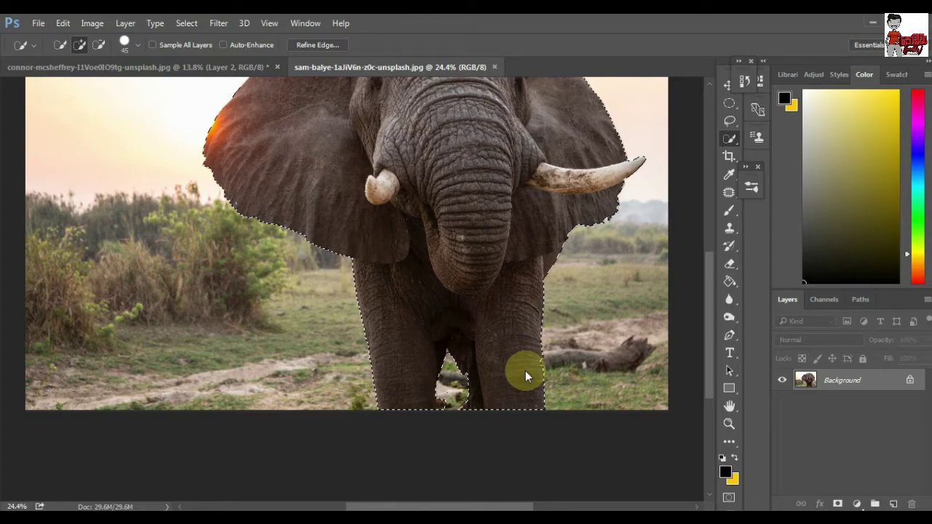
{"action": "left_click", "coordinate": [554, 327]}
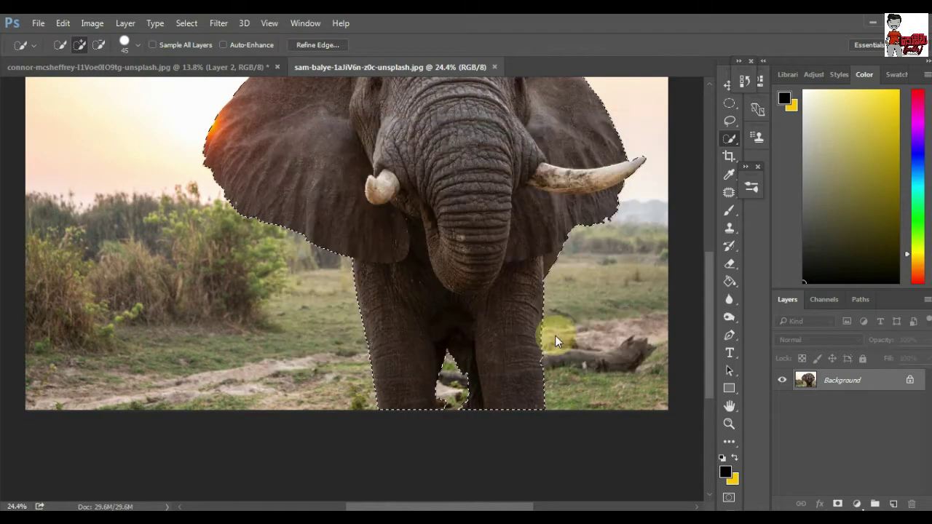
{"action": "left_click", "coordinate": [535, 355]}
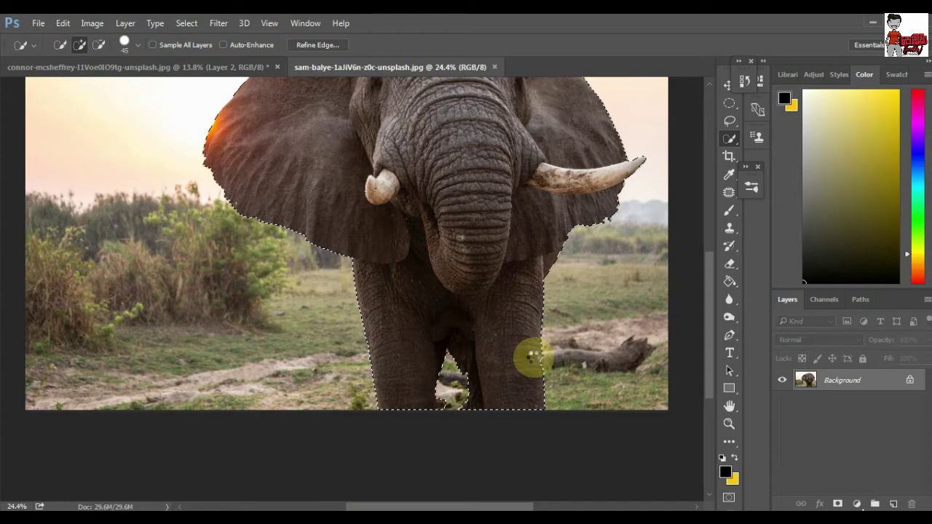
{"action": "left_click", "coordinate": [542, 343]}
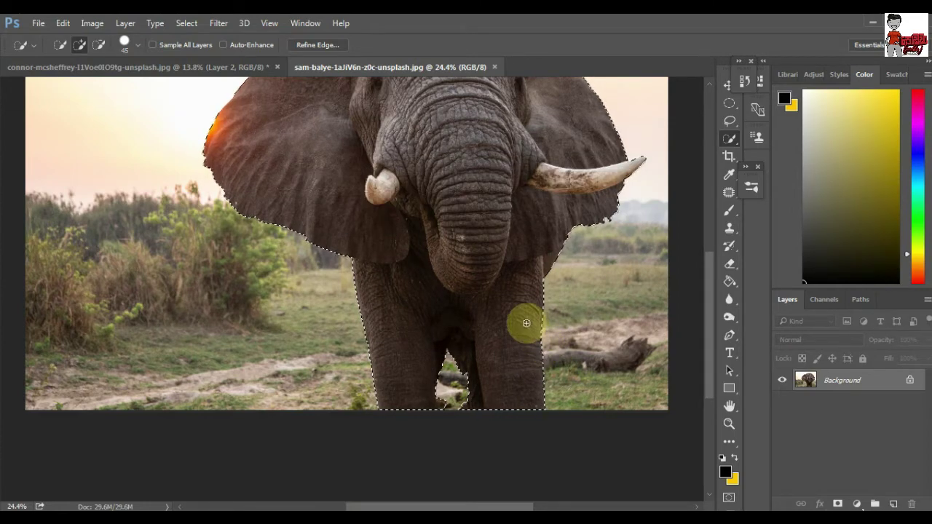
{"action": "key", "text": "ctrl+minus"}
Mask away the photo's background and rename Layer 0 to Elephant.
{"action": "left_click", "coordinate": [838, 504]}
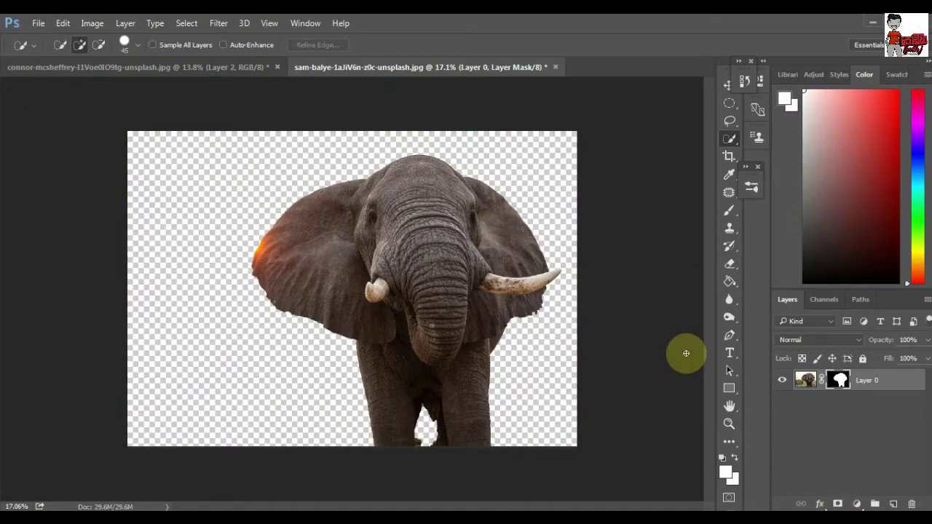
{"action": "left_click", "coordinate": [807, 380]}
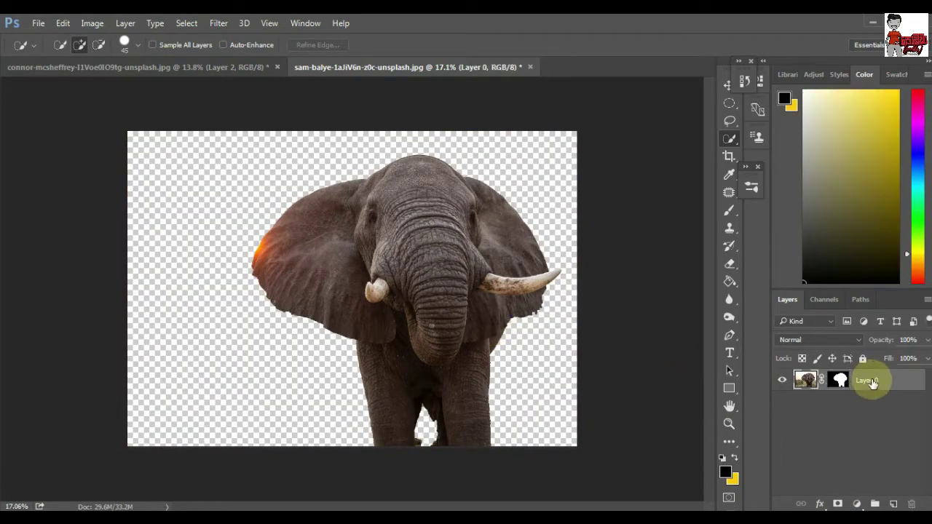
{"action": "double_click", "coordinate": [872, 379]}
{"action": "type", "text": "E"}
{"action": "type", "text": "t"}
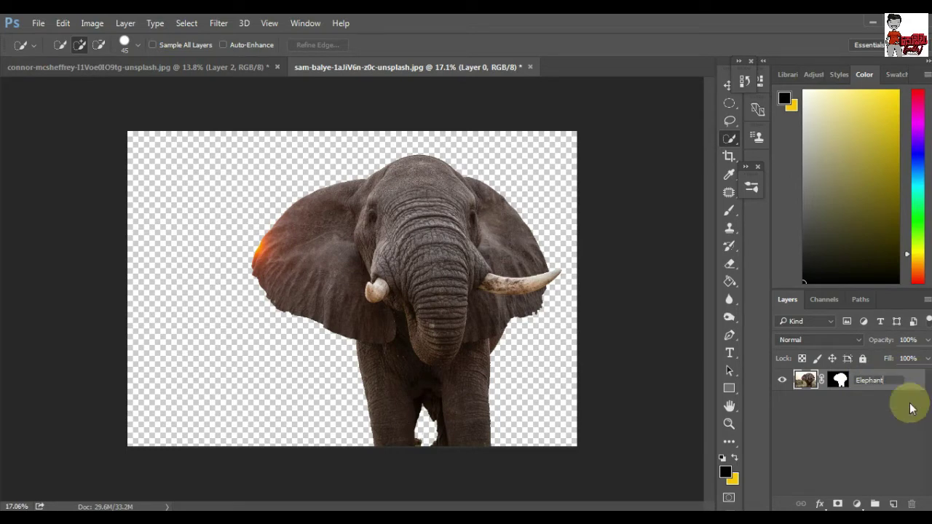
{"action": "left_click", "coordinate": [906, 406]}
Move the Elephant layer into the forest document and position it.
{"action": "key", "text": "v"}
{"action": "left_click", "coordinate": [225, 223]}
{"action": "left_click", "coordinate": [466, 210]}
{"action": "left_click", "coordinate": [806, 379]}
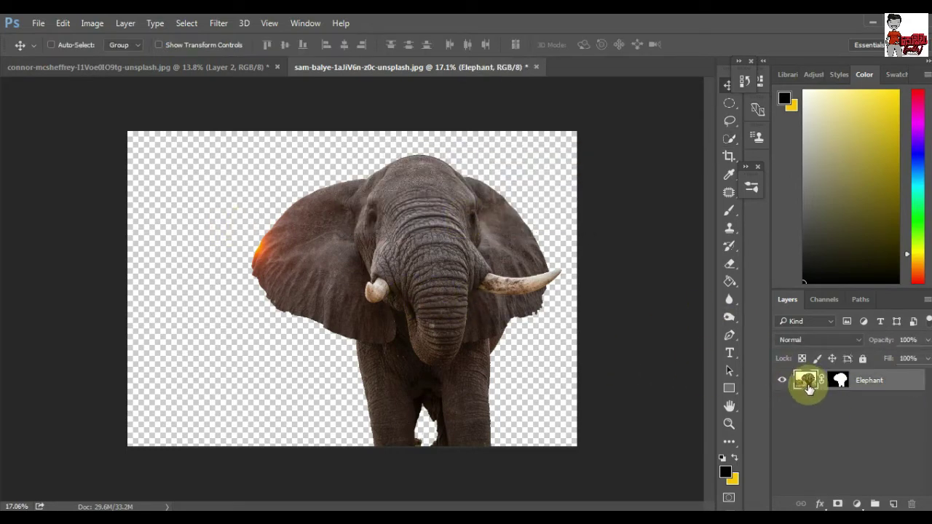
{"action": "mouse_move", "coordinate": [330, 281]}
{"action": "left_mouse_down"}
{"action": "mouse_move", "coordinate": [167, 64]}
{"action": "mouse_move", "coordinate": [346, 261]}
{"action": "left_mouse_up"}
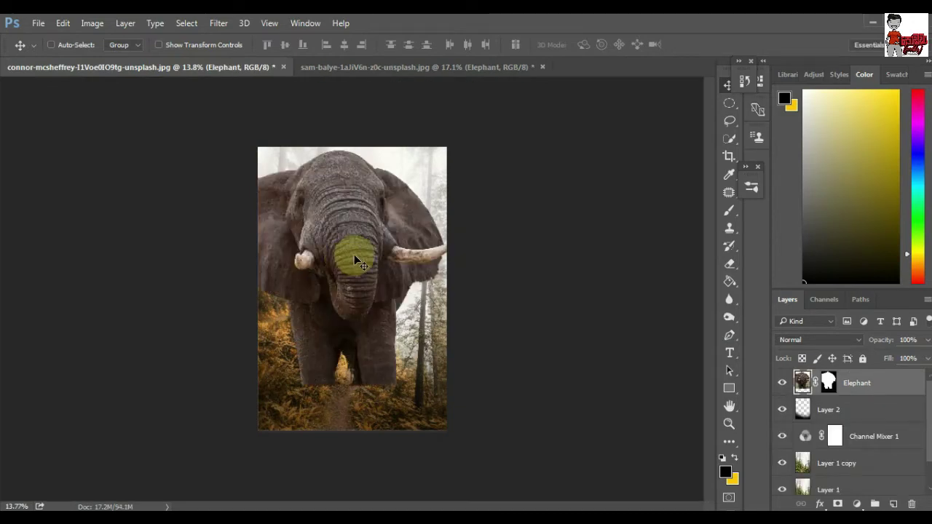
{"action": "left_click_drag", "start_coordinate": [350, 257], "coordinate": [324, 236]}
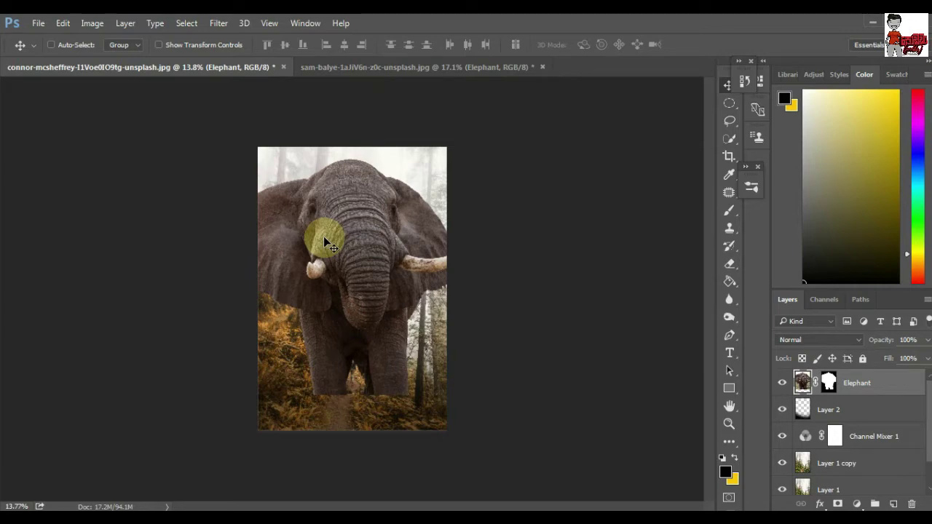
Flip the elephant horizontally, then shrink it and move it up over the path.
{"action": "left_click", "coordinate": [63, 22]}
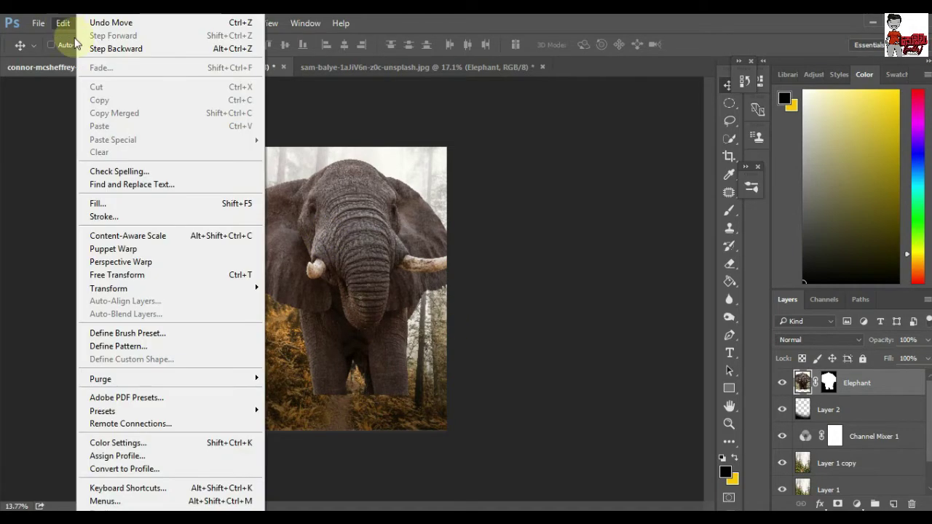
{"action": "left_click", "coordinate": [364, 440]}
{"action": "left_click_drag", "start_coordinate": [366, 410], "coordinate": [323, 260]}
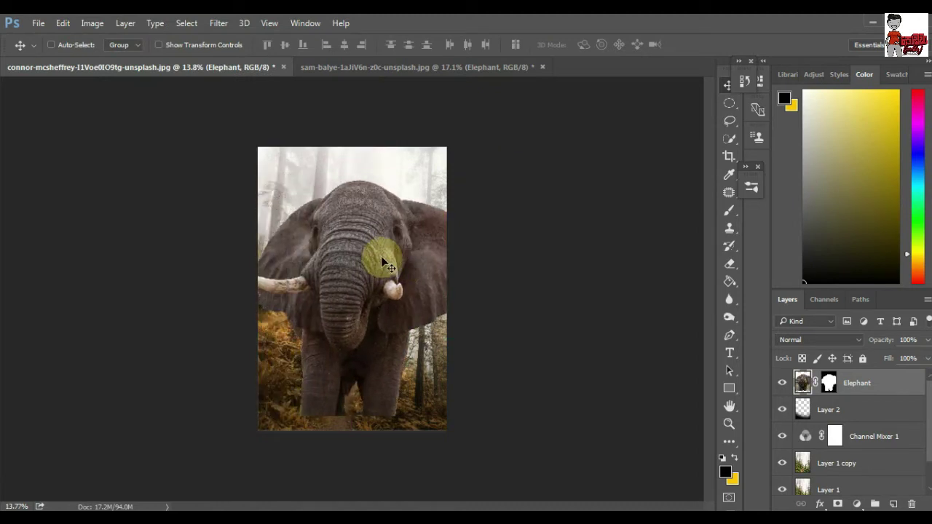
{"action": "left_click", "coordinate": [159, 44]}
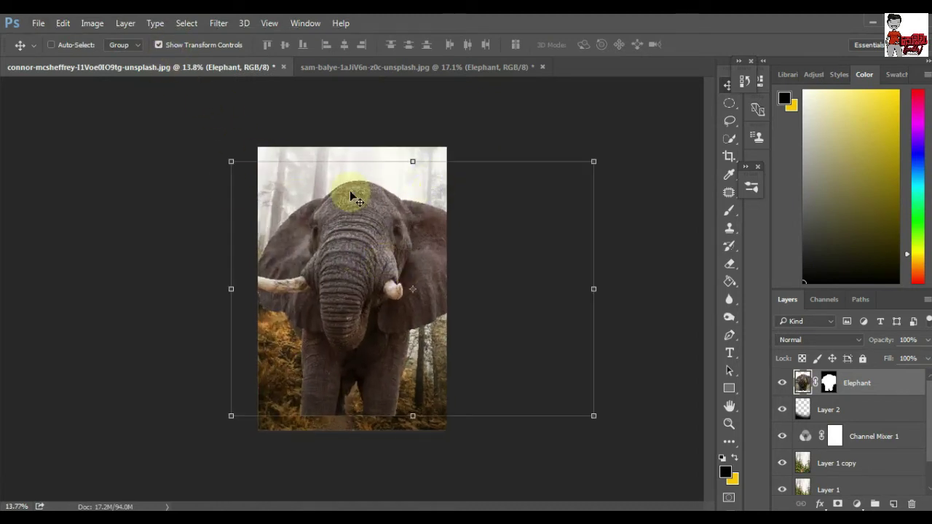
{"action": "left_click_drag", "start_coordinate": [231, 162], "coordinate": [282, 197]}
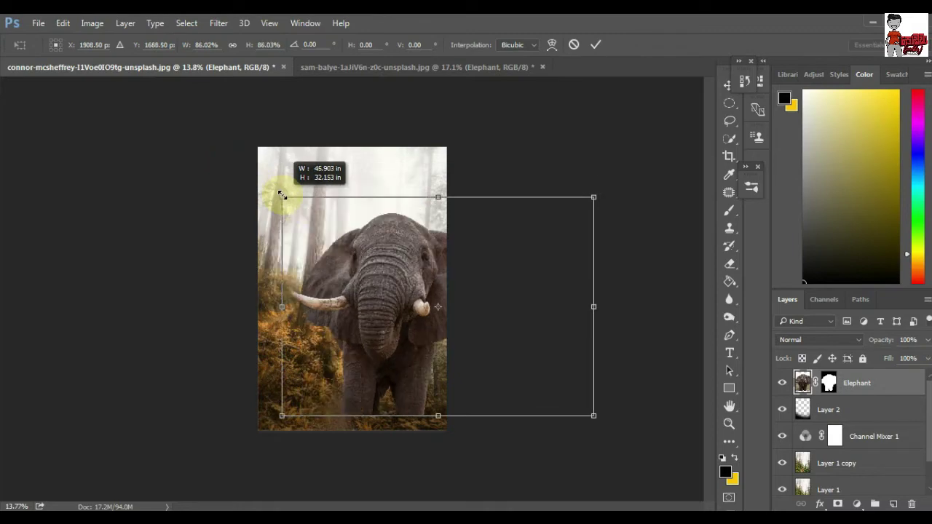
{"action": "mouse_move", "coordinate": [371, 328]}
{"action": "left_mouse_down"}
{"action": "mouse_move", "coordinate": [362, 250]}
{"action": "mouse_move", "coordinate": [308, 183]}
{"action": "left_mouse_up"}
{"action": "left_click_drag", "start_coordinate": [268, 125], "coordinate": [318, 174]}
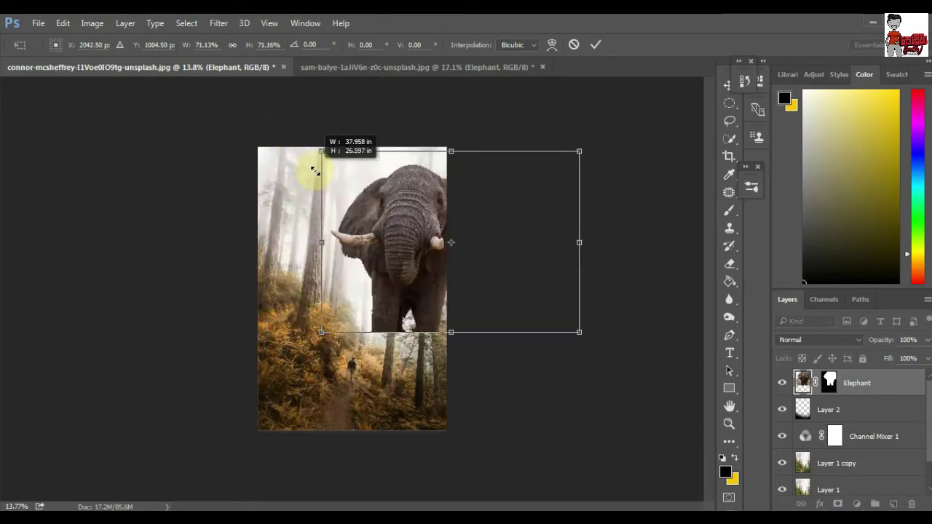
{"action": "left_click_drag", "start_coordinate": [402, 265], "coordinate": [336, 285]}
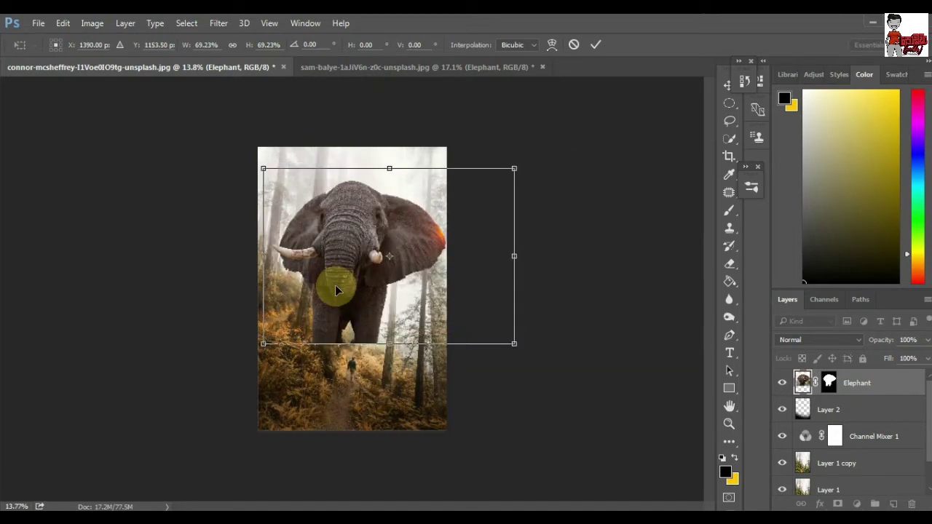
Fine-tune the elephant to about 72.4% scale, nudge it into place and commit.
{"action": "key", "text": "ctrl+plus"}
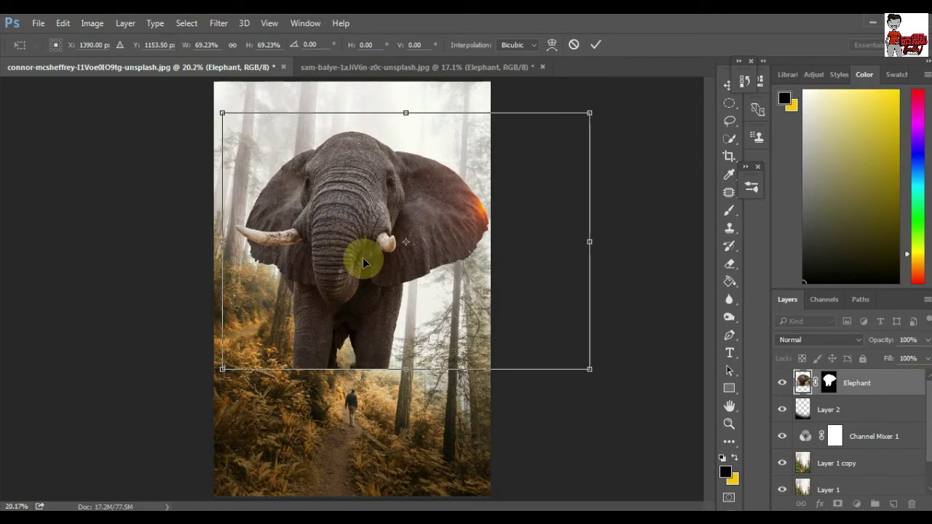
{"action": "left_click_drag", "start_coordinate": [590, 111], "coordinate": [500, 216]}
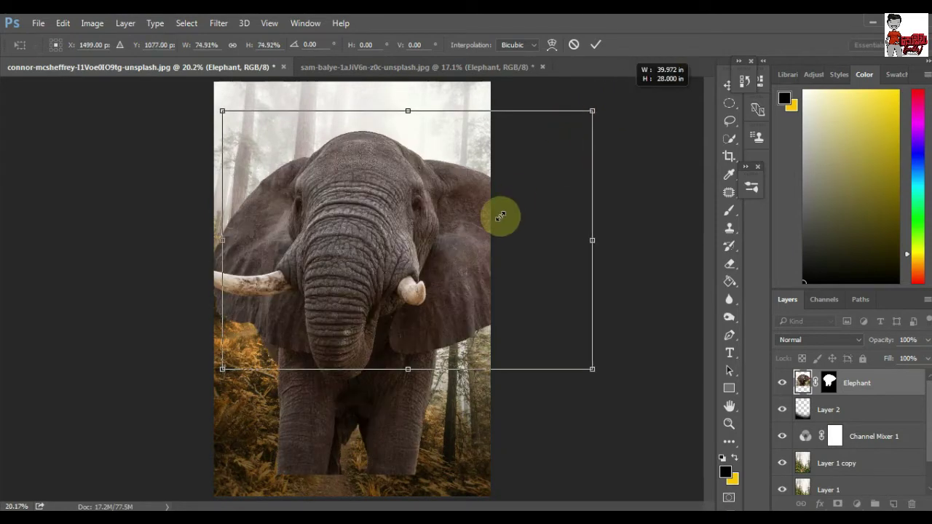
{"action": "left_click_drag", "start_coordinate": [306, 258], "coordinate": [309, 264]}
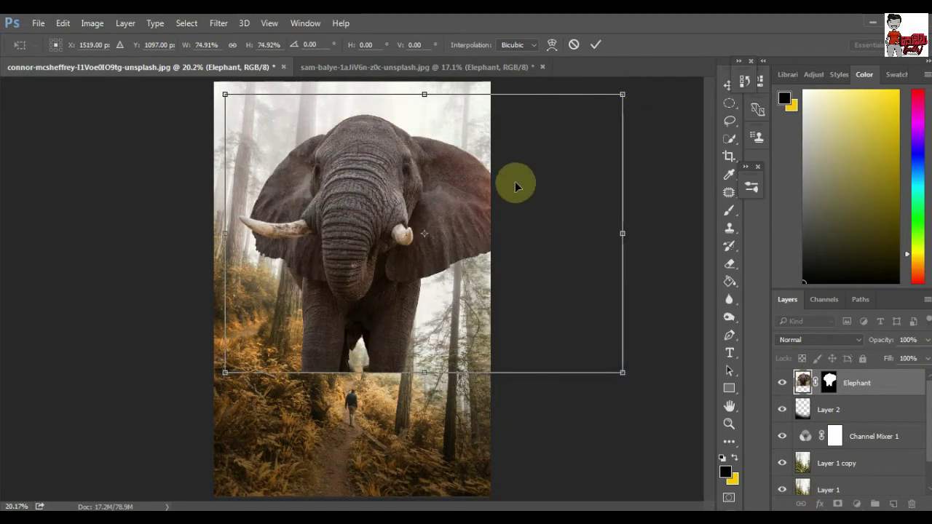
{"action": "key", "text": "Right"}
{"action": "key", "text": "Right"}
{"action": "key", "text": "Right"}
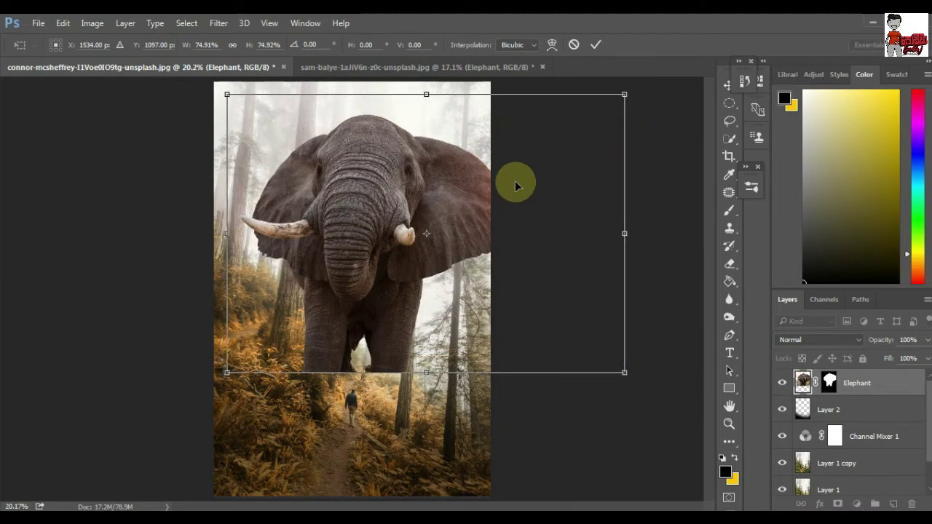
{"action": "key", "text": "Right"}
{"action": "key", "text": "Right"}
{"action": "key", "text": "Right"}
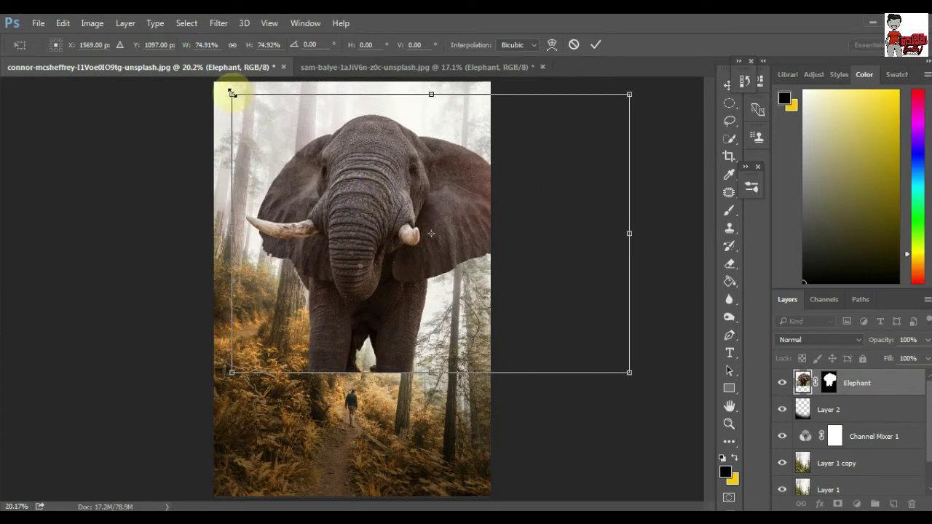
{"action": "left_click_drag", "start_coordinate": [231, 94], "coordinate": [245, 102]}
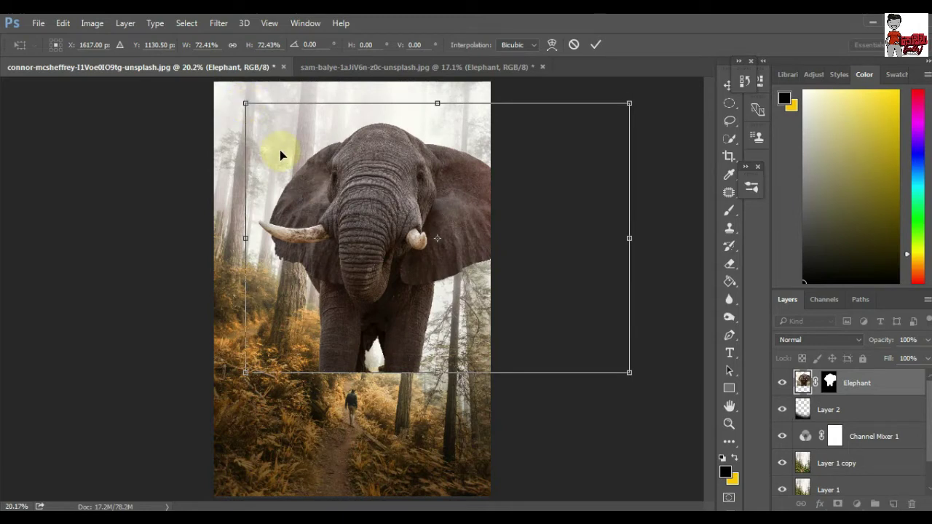
{"action": "key", "text": "Left"}
{"action": "key", "text": "Left"}
{"action": "key", "text": "Left"}
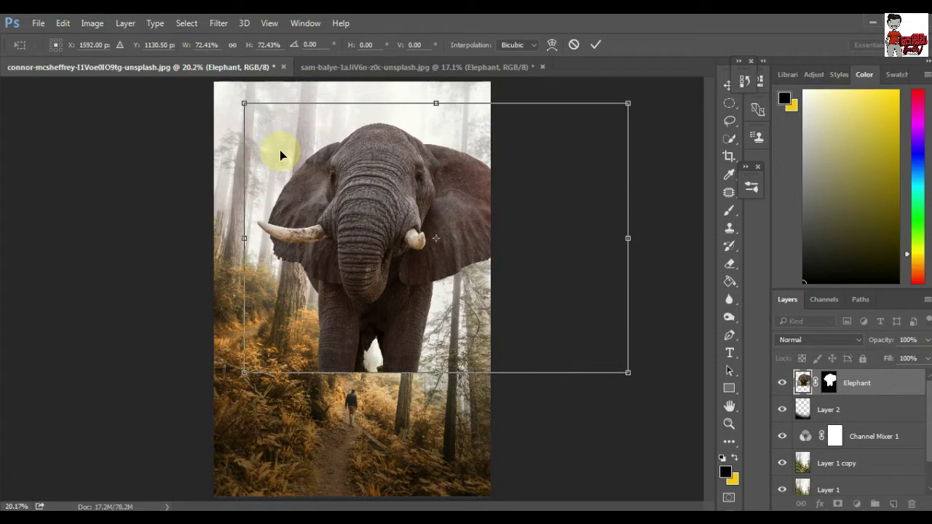
{"action": "key", "text": "Left"}
{"action": "key", "text": "Left"}
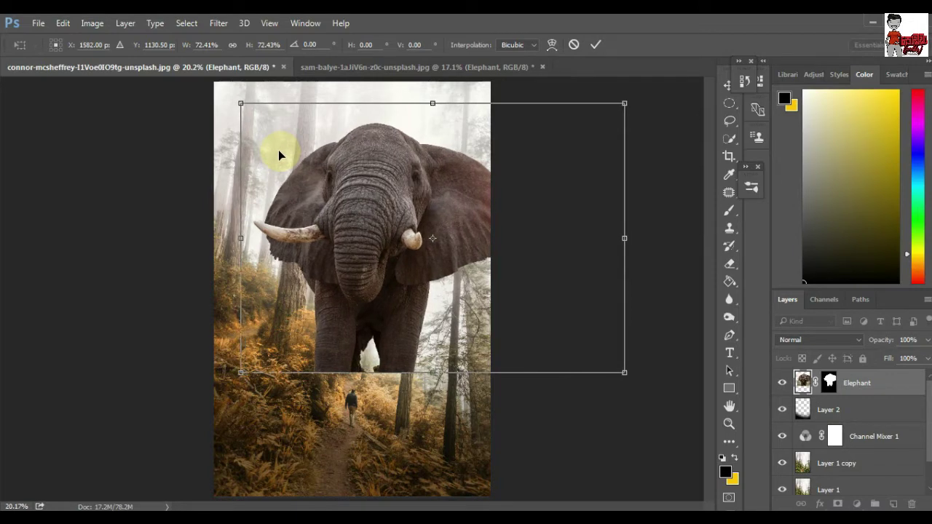
{"action": "key", "text": "Down"}
{"action": "key", "text": "Down"}
{"action": "key", "text": "Down"}
{"action": "key", "text": "Down"}
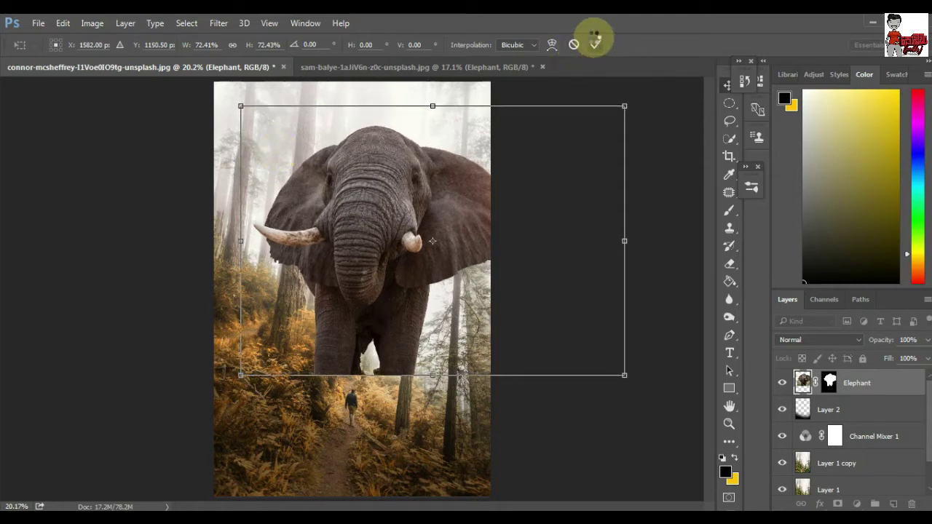
{"action": "left_click", "coordinate": [594, 40]}
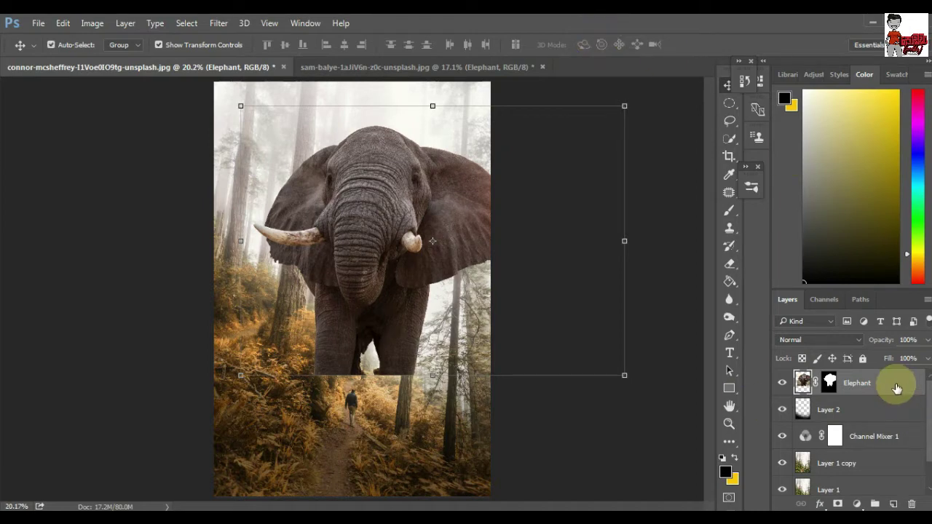
Duplicate the Elephant layer and apply the copy's layer mask permanently.
{"action": "key", "text": "ctrl+j"}
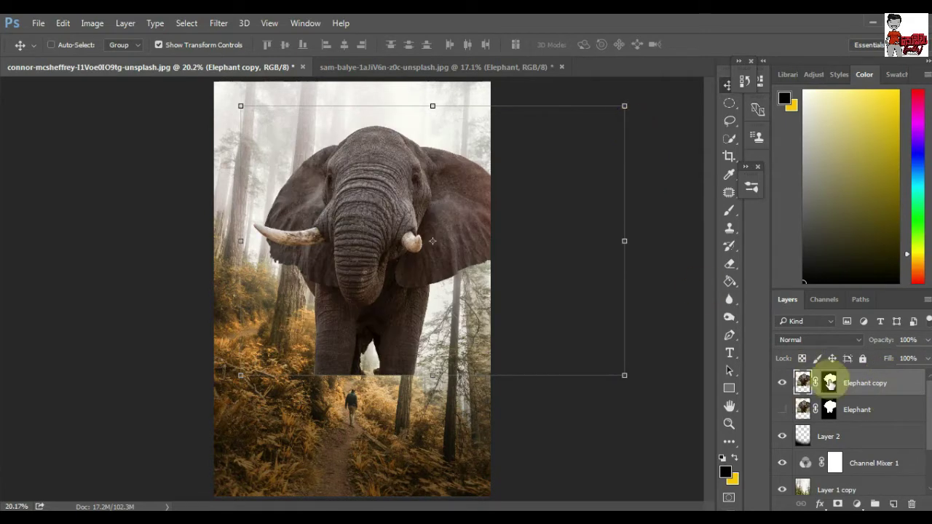
{"action": "right_click", "coordinate": [830, 382]}
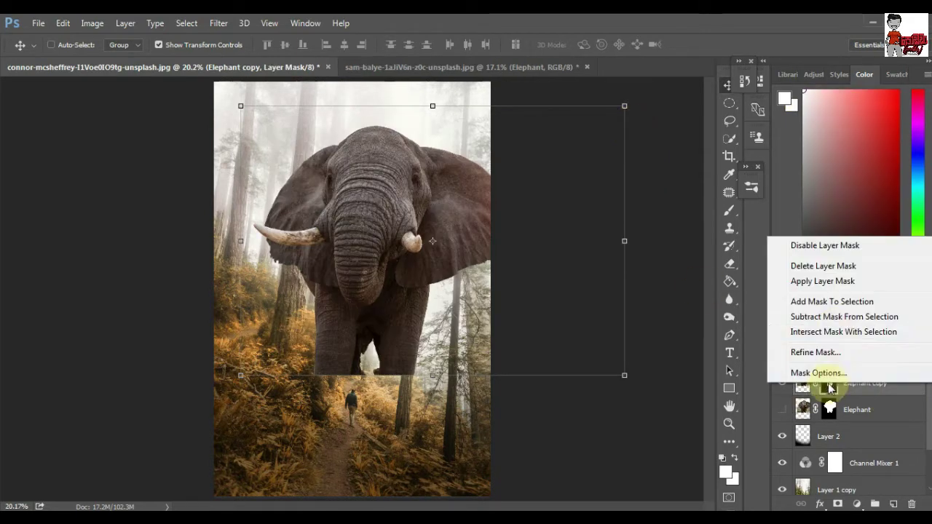
{"action": "left_click", "coordinate": [830, 281]}
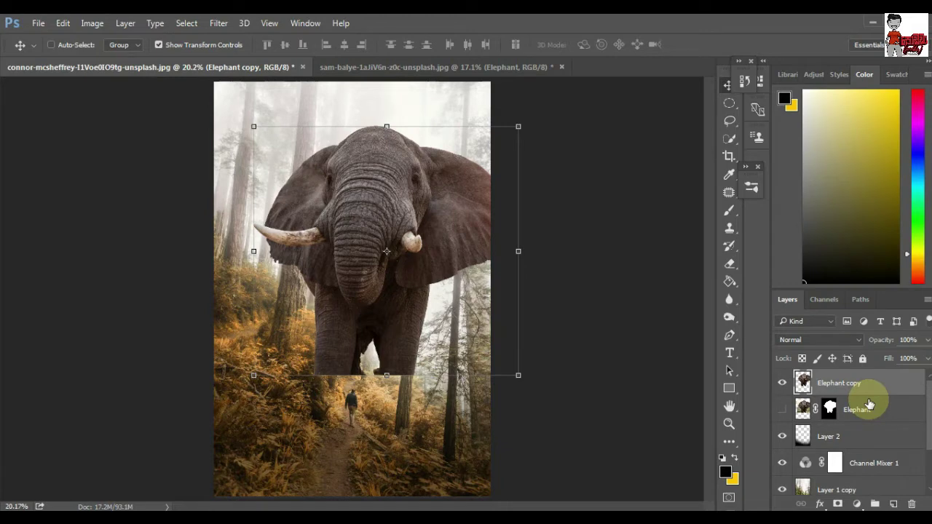
{"action": "key", "text": "ctrl+l"}
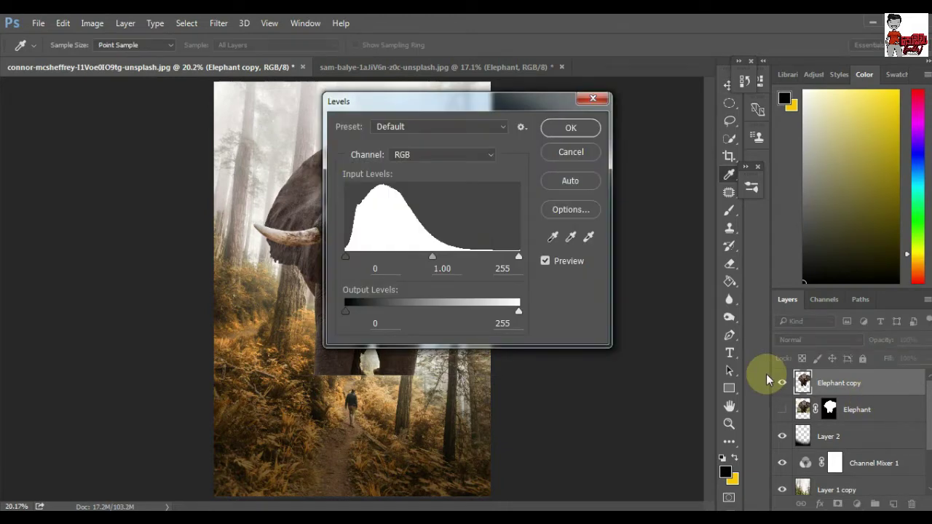
{"action": "left_click", "coordinate": [593, 99]}
Convert Elephant copy to a smart object and bring up Levels for it.
{"action": "right_click", "coordinate": [838, 383]}
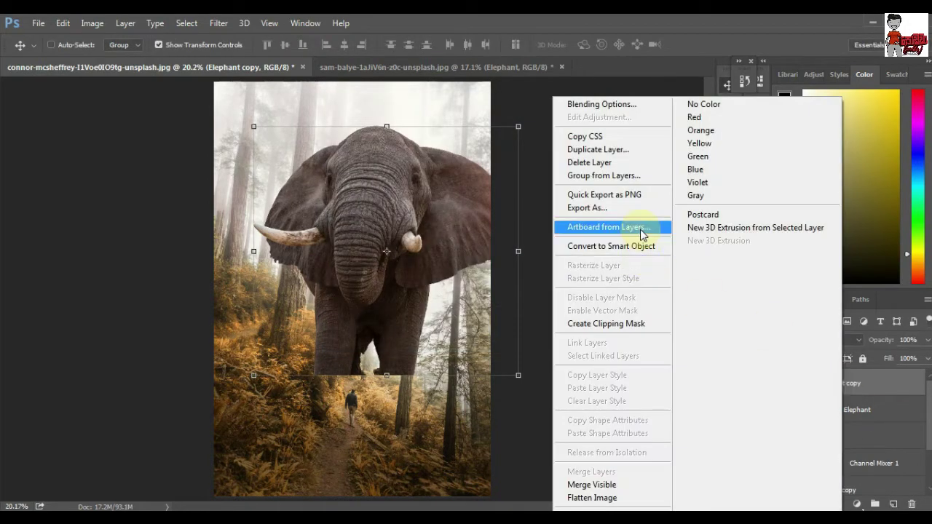
{"action": "left_click", "coordinate": [630, 321]}
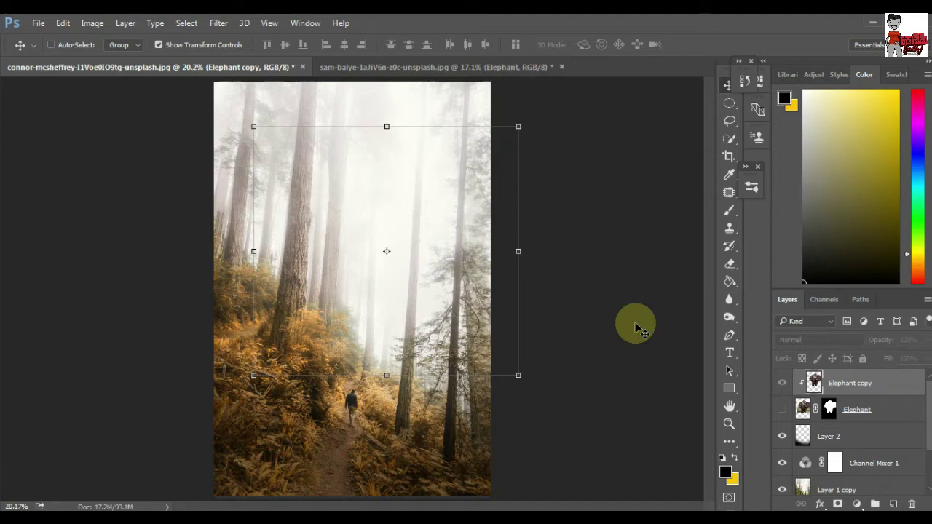
{"action": "key", "text": "ctrl+z"}
{"action": "right_click", "coordinate": [838, 383]}
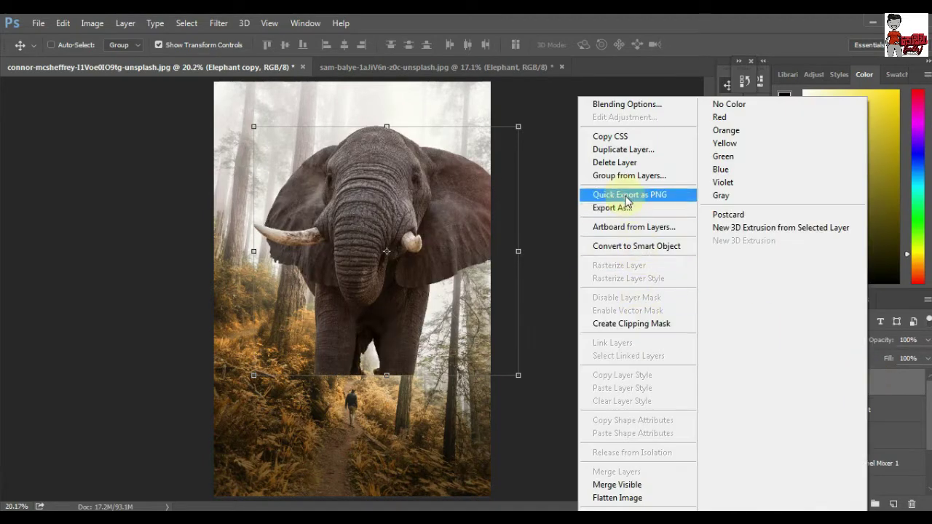
{"action": "left_click", "coordinate": [620, 246]}
{"action": "right_click", "coordinate": [804, 383]}
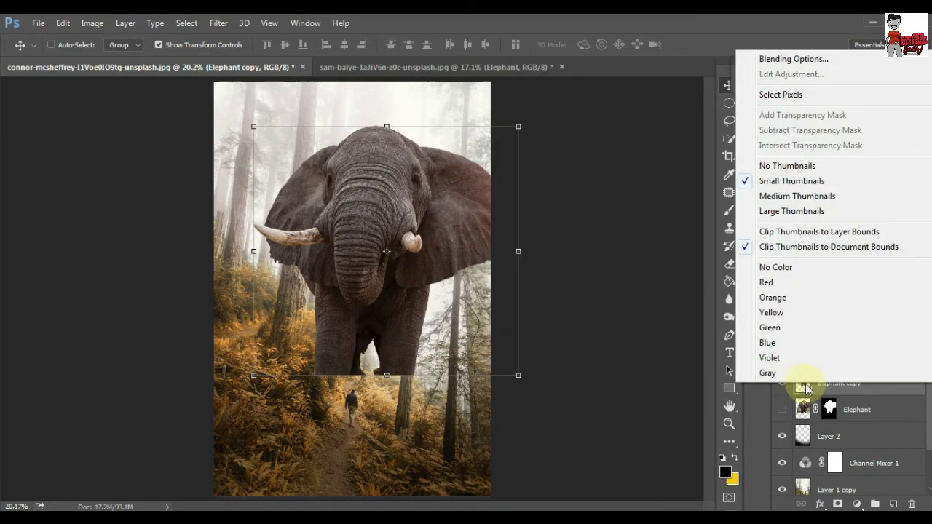
{"action": "right_click", "coordinate": [873, 386]}
{"action": "left_click", "coordinate": [645, 245]}
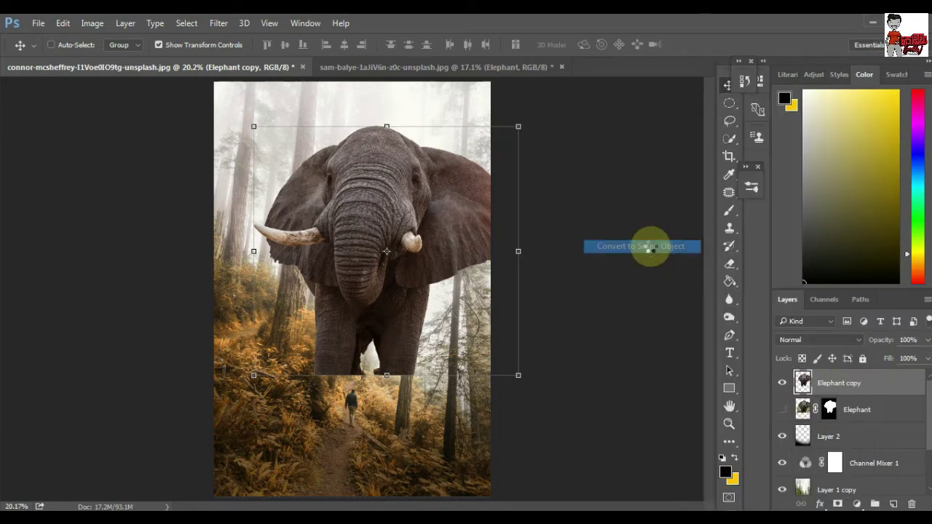
{"action": "key", "text": "ctrl+l"}
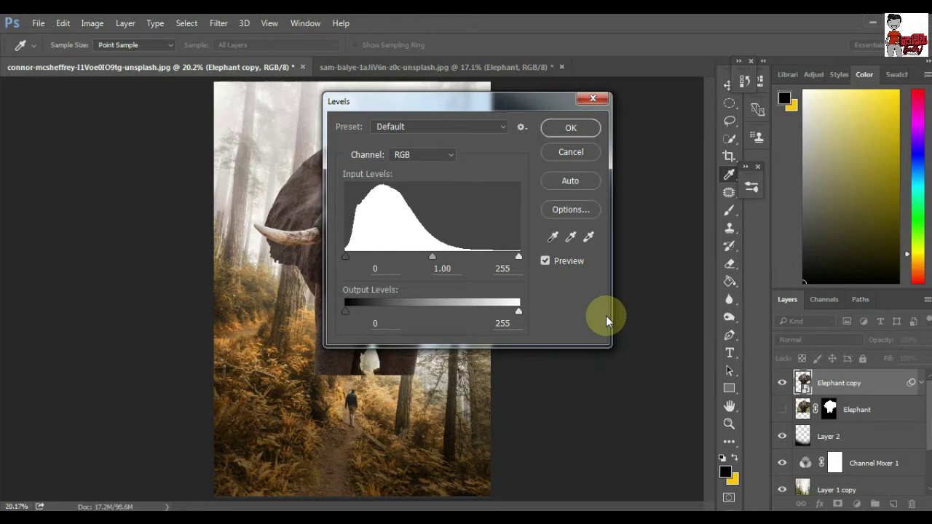
Apply Levels to the elephant with output black 30, midtones 0.76 and input white 243.
{"action": "left_click_drag", "start_coordinate": [345, 312], "coordinate": [350, 313]}
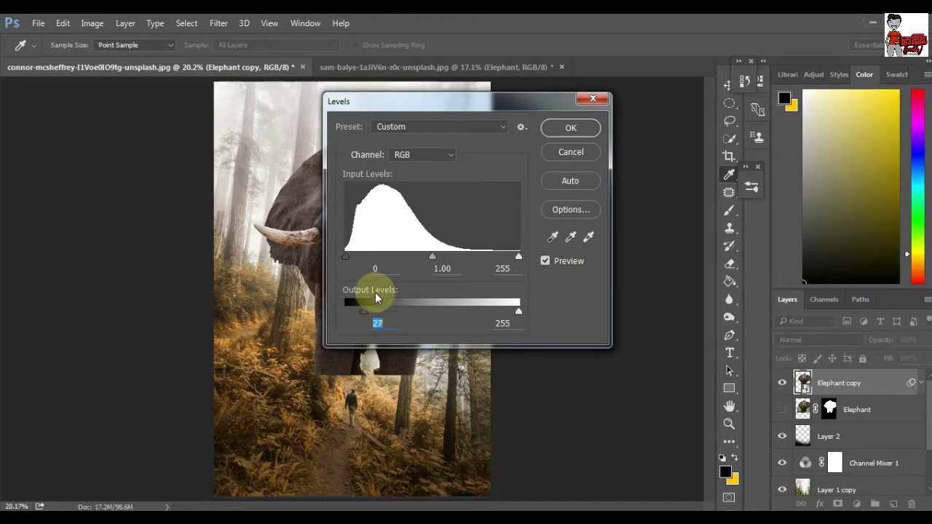
{"action": "mouse_move", "coordinate": [471, 101]}
{"action": "left_mouse_down"}
{"action": "mouse_move", "coordinate": [722, 214]}
{"action": "mouse_move", "coordinate": [661, 168]}
{"action": "left_mouse_up"}
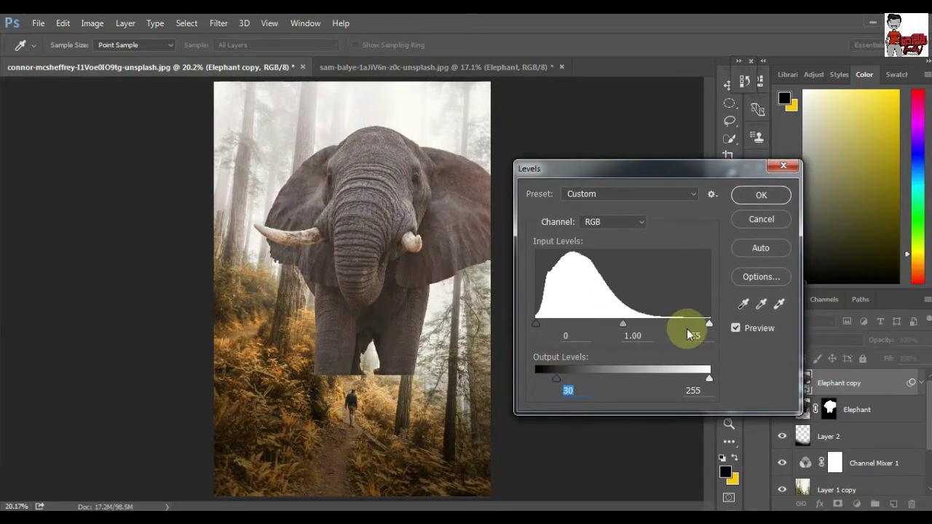
{"action": "left_click_drag", "start_coordinate": [709, 324], "coordinate": [700, 324]}
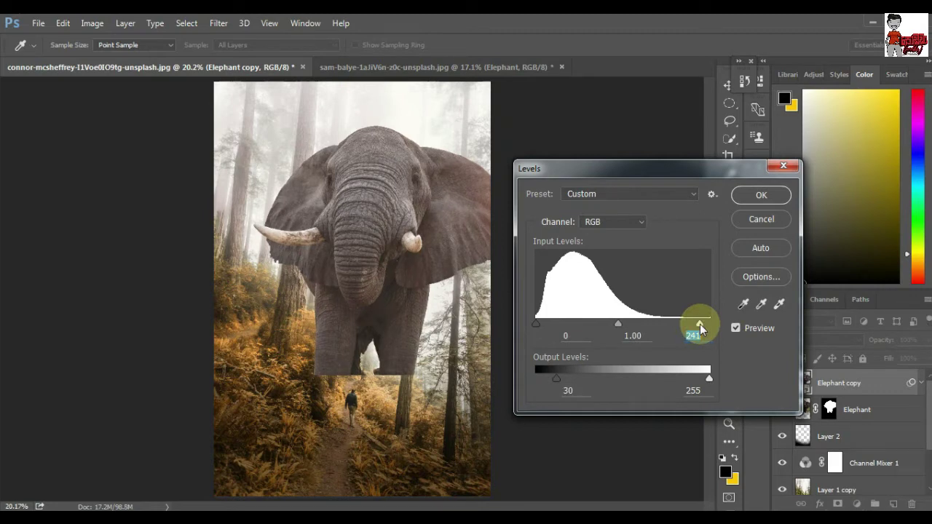
{"action": "left_click_drag", "start_coordinate": [619, 324], "coordinate": [633, 325]}
{"action": "left_click_drag", "start_coordinate": [701, 323], "coordinate": [702, 323]}
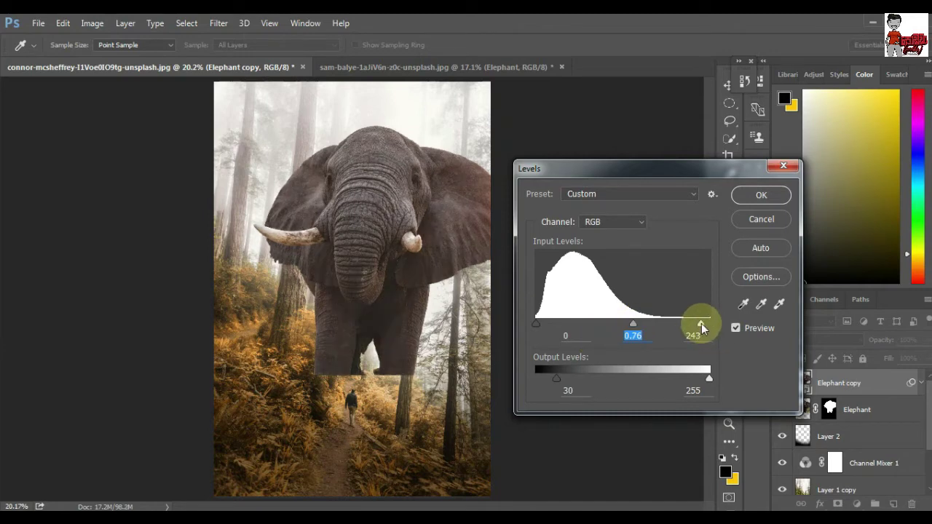
{"action": "left_click", "coordinate": [751, 199]}
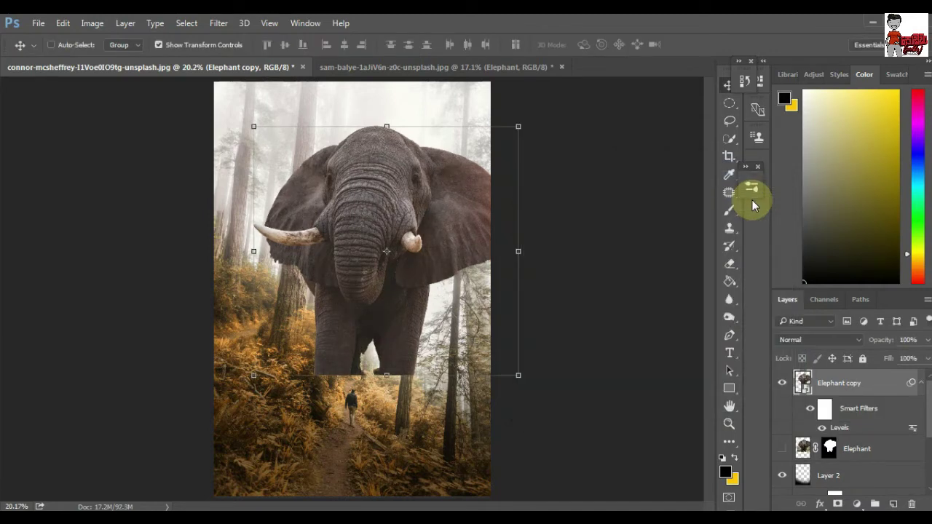
Toggle the Levels filter to compare, then add a white layer mask to Elephant copy.
{"action": "left_click", "coordinate": [810, 413]}
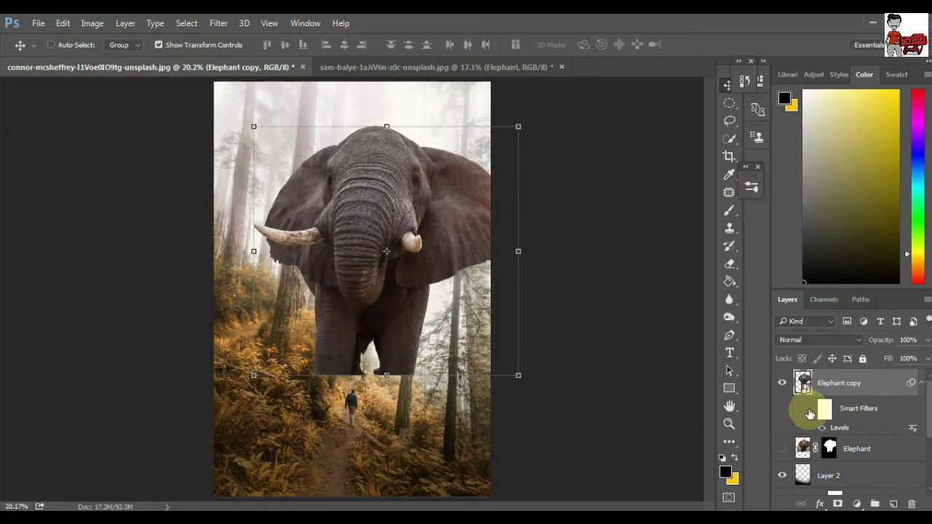
{"action": "left_click", "coordinate": [809, 413]}
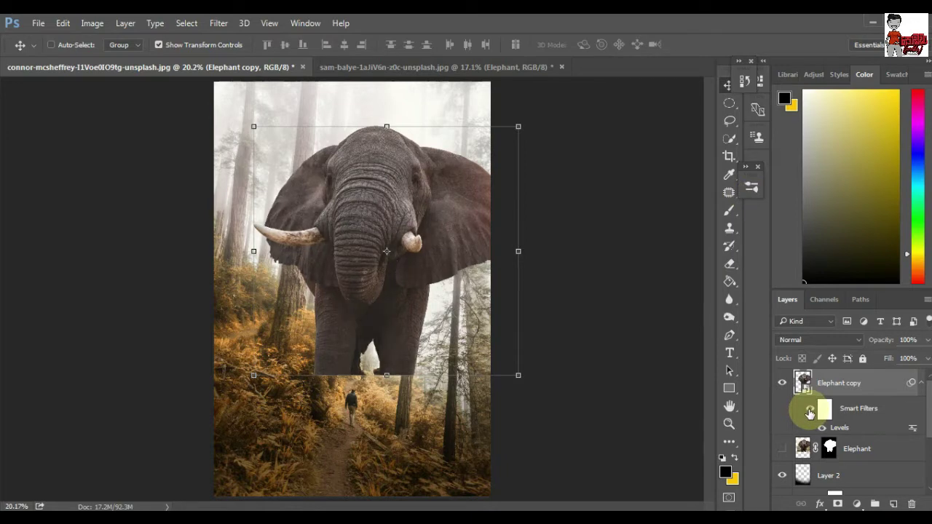
{"action": "left_click", "coordinate": [837, 504]}
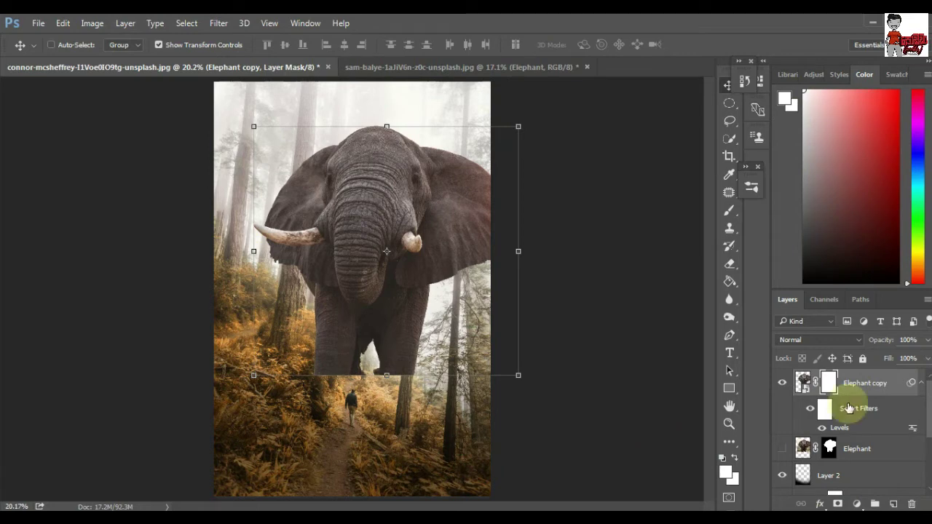
Fade the Elephant copy layer to 41% opacity.
{"action": "left_click", "coordinate": [928, 339]}
{"action": "left_click_drag", "start_coordinate": [925, 358], "coordinate": [887, 358]}
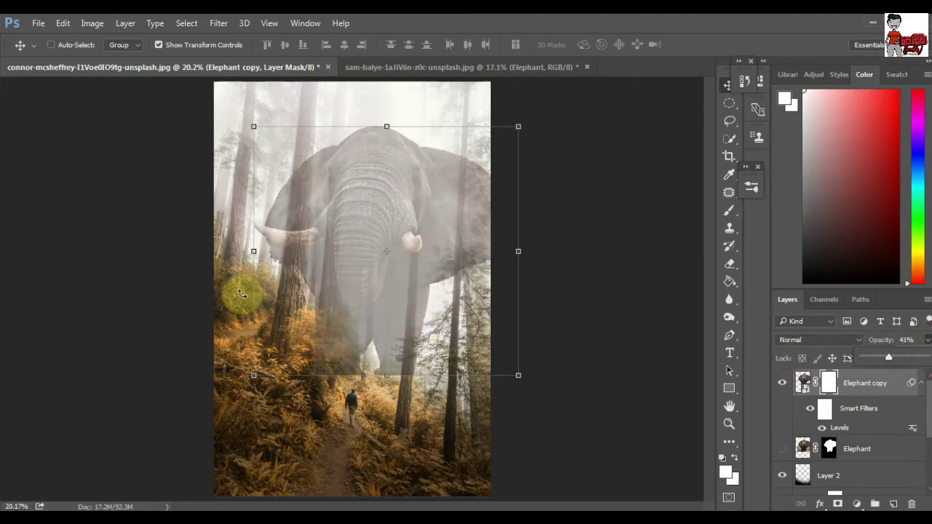
{"action": "scroll", "coordinate": [284, 231], "scroll_direction": "up", "scroll_amount": 3}
{"action": "scroll", "coordinate": [331, 254], "scroll_direction": "up", "scroll_amount": 3}
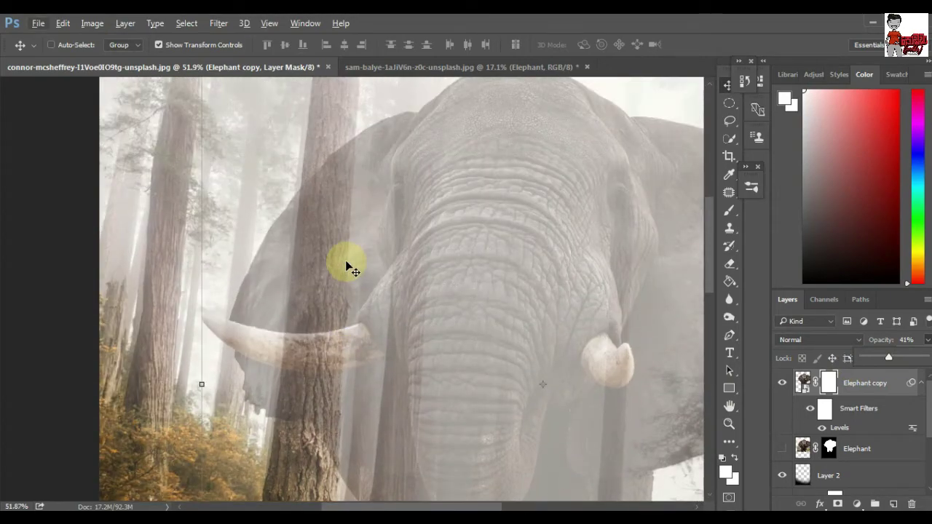
{"action": "right_click", "coordinate": [729, 120]}
Start a Polygonal Lasso outline along the upper edge of the tree trunk.
{"action": "left_click", "coordinate": [765, 133]}
{"action": "scroll", "coordinate": [301, 235], "scroll_direction": "up", "scroll_amount": 2}
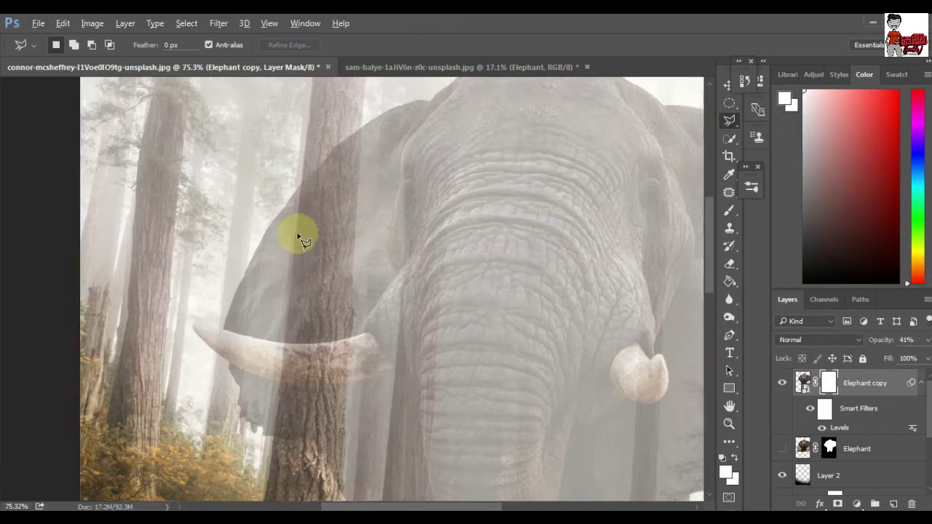
{"action": "scroll", "coordinate": [315, 173], "scroll_direction": "up", "scroll_amount": 3}
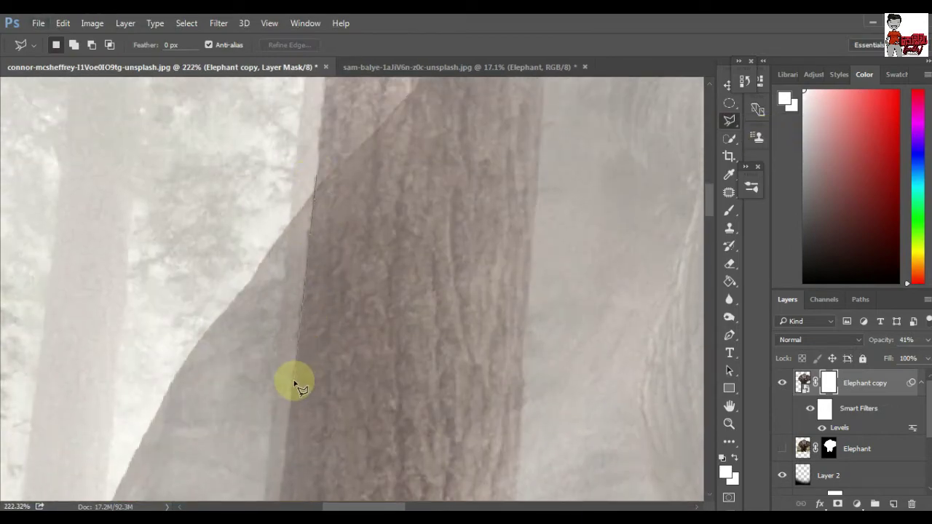
{"action": "left_click_drag", "start_coordinate": [295, 383], "coordinate": [340, 144]}
{"action": "left_click", "coordinate": [340, 144]}
{"action": "scroll", "coordinate": [316, 245], "scroll_direction": "down", "scroll_amount": 4}
{"action": "scroll", "coordinate": [352, 141], "scroll_direction": "up", "scroll_amount": 1}
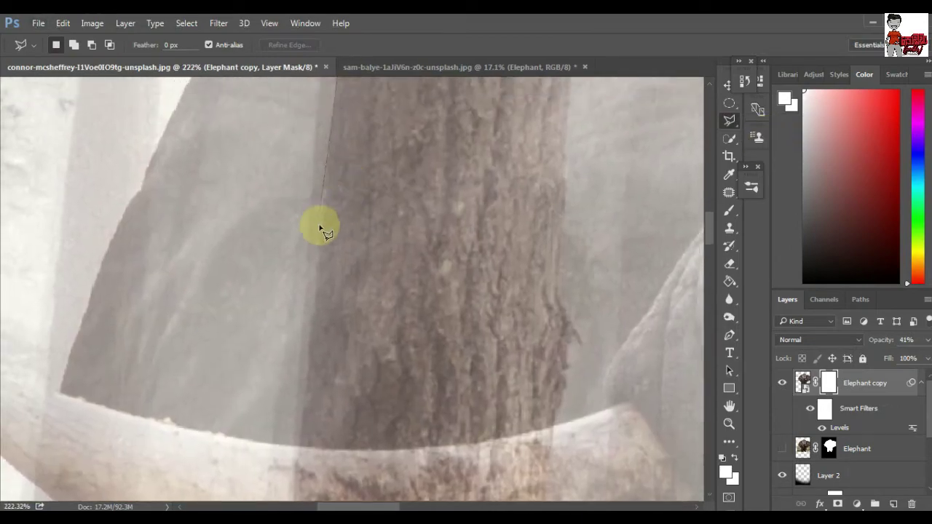
{"action": "left_click", "coordinate": [337, 212]}
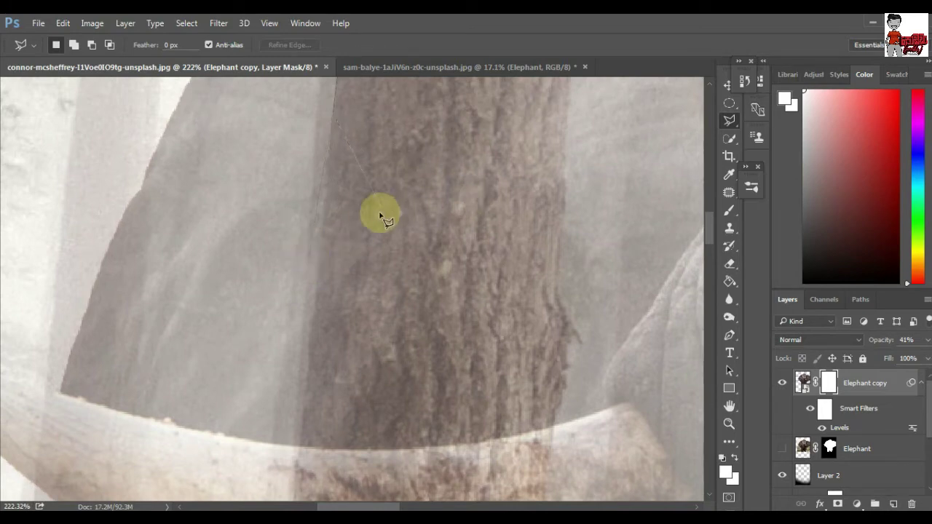
{"action": "scroll", "coordinate": [306, 433], "scroll_direction": "up", "scroll_amount": 3}
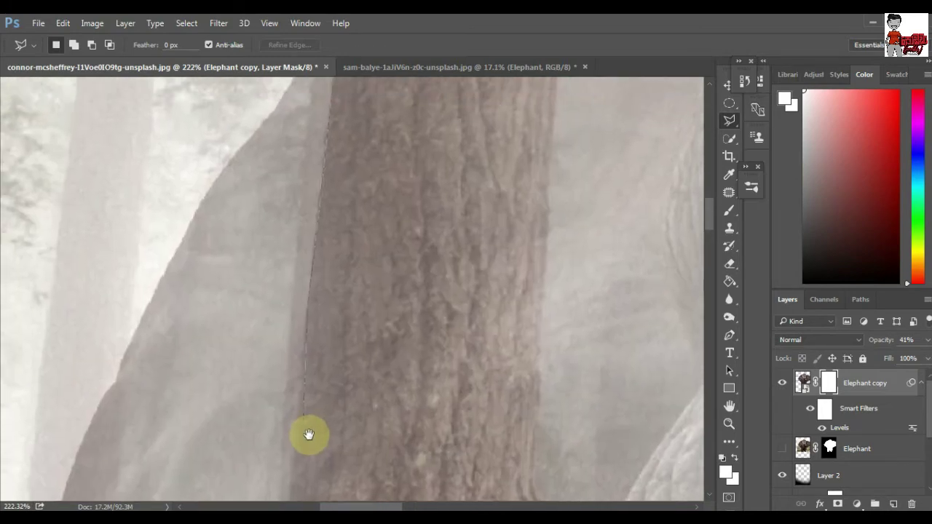
{"action": "scroll", "coordinate": [385, 187], "scroll_direction": "up", "scroll_amount": 3}
{"action": "scroll", "coordinate": [384, 175], "scroll_direction": "up", "scroll_amount": 2}
{"action": "scroll", "coordinate": [384, 176], "scroll_direction": "down", "scroll_amount": 3}
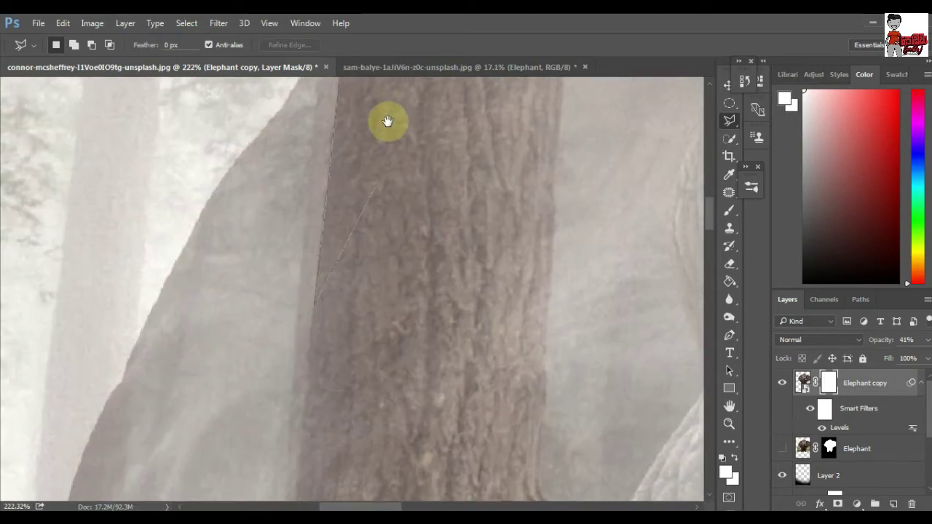
{"action": "scroll", "coordinate": [316, 292], "scroll_direction": "down", "scroll_amount": 3}
{"action": "scroll", "coordinate": [358, 358], "scroll_direction": "down", "scroll_amount": 1}
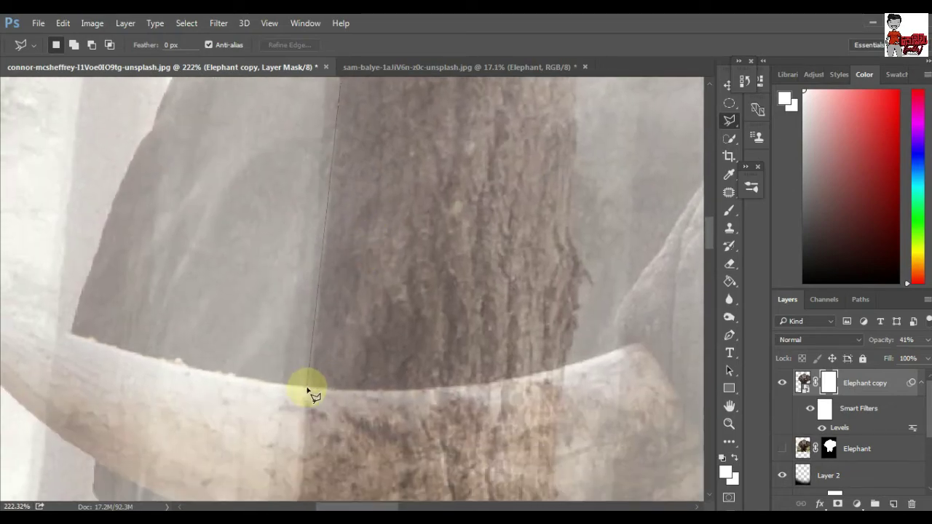
{"action": "scroll", "coordinate": [314, 393], "scroll_direction": "down", "scroll_amount": 3}
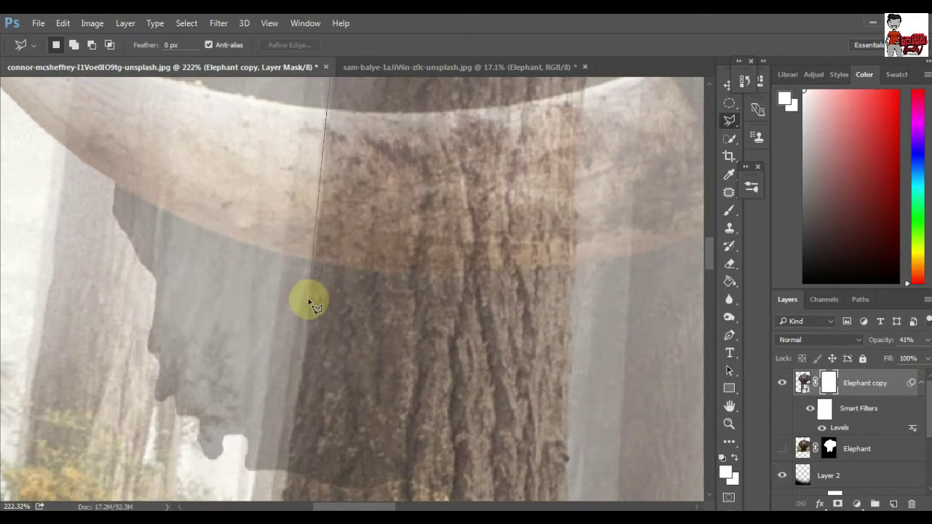
{"action": "scroll", "coordinate": [308, 302], "scroll_direction": "down", "scroll_amount": 3}
{"action": "scroll", "coordinate": [320, 302], "scroll_direction": "down", "scroll_amount": 3}
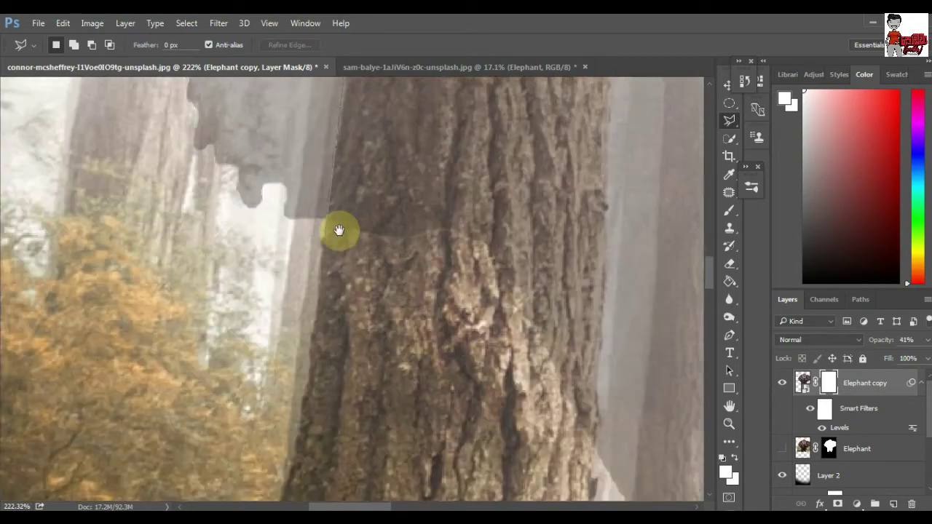
{"action": "scroll", "coordinate": [337, 229], "scroll_direction": "down", "scroll_amount": 2}
{"action": "scroll", "coordinate": [339, 332], "scroll_direction": "down", "scroll_amount": 3}
Continue the trunk outline down its edges and close the selection.
{"action": "left_click", "coordinate": [326, 349]}
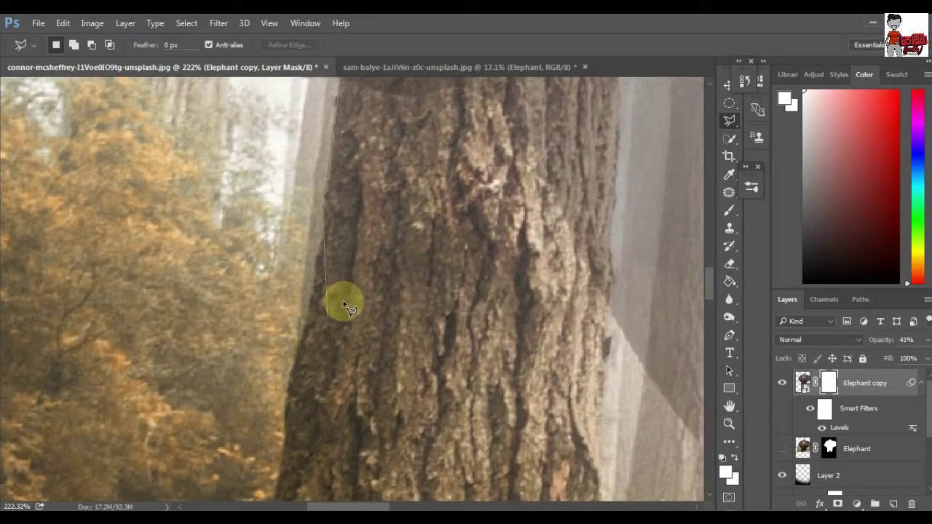
{"action": "scroll", "coordinate": [344, 298], "scroll_direction": "down", "scroll_amount": 3}
{"action": "left_click", "coordinate": [441, 270]}
{"action": "scroll", "coordinate": [408, 408], "scroll_direction": "up", "scroll_amount": 3}
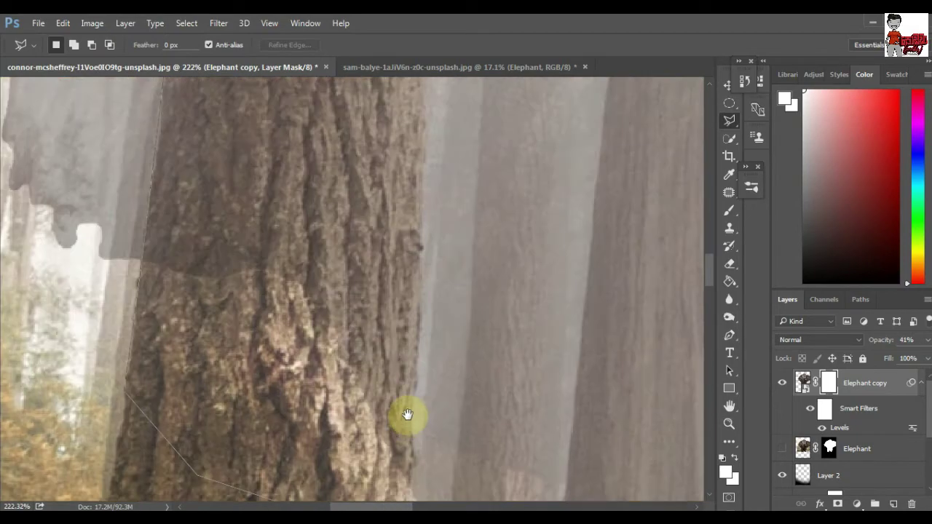
{"action": "scroll", "coordinate": [412, 365], "scroll_direction": "up", "scroll_amount": 3}
{"action": "scroll", "coordinate": [425, 388], "scroll_direction": "up", "scroll_amount": 1}
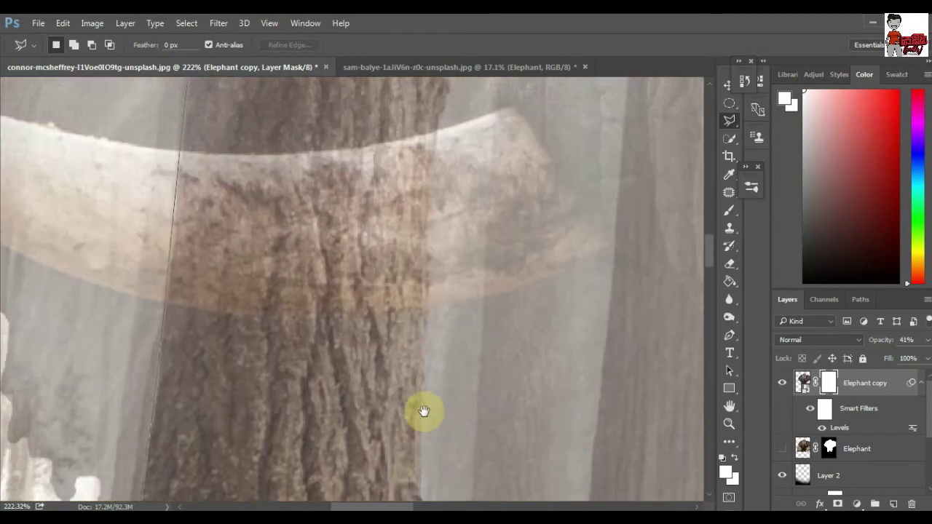
{"action": "scroll", "coordinate": [419, 393], "scroll_direction": "up", "scroll_amount": 4}
{"action": "scroll", "coordinate": [421, 416], "scroll_direction": "up", "scroll_amount": 4}
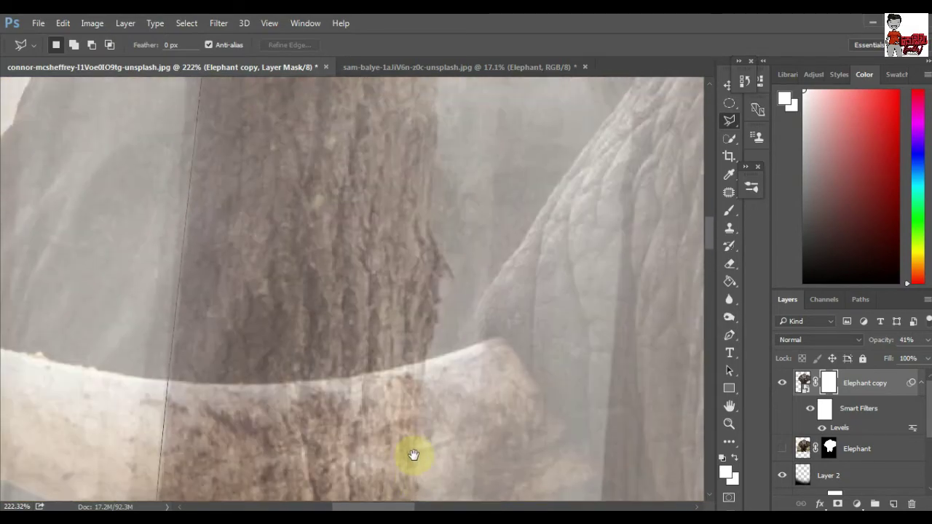
{"action": "scroll", "coordinate": [422, 415], "scroll_direction": "up", "scroll_amount": 1}
{"action": "scroll", "coordinate": [428, 412], "scroll_direction": "up", "scroll_amount": 1}
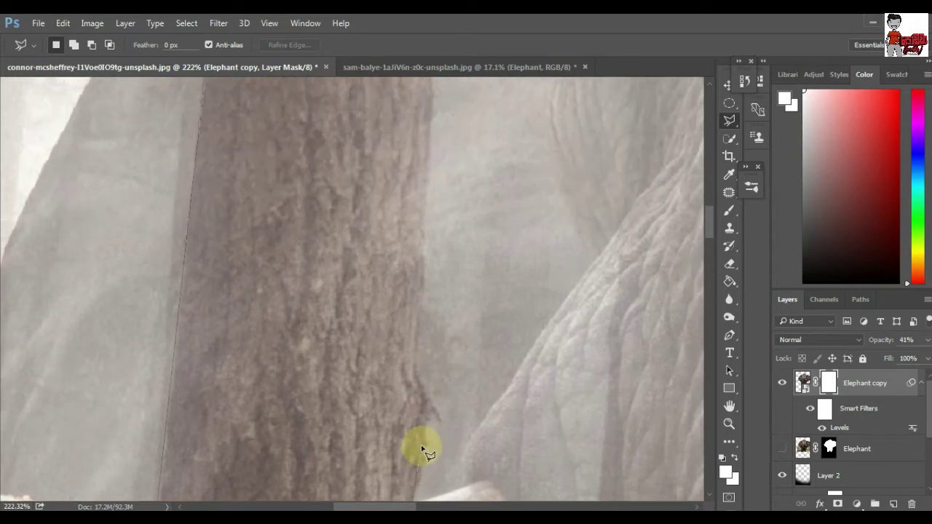
{"action": "left_click", "coordinate": [428, 384]}
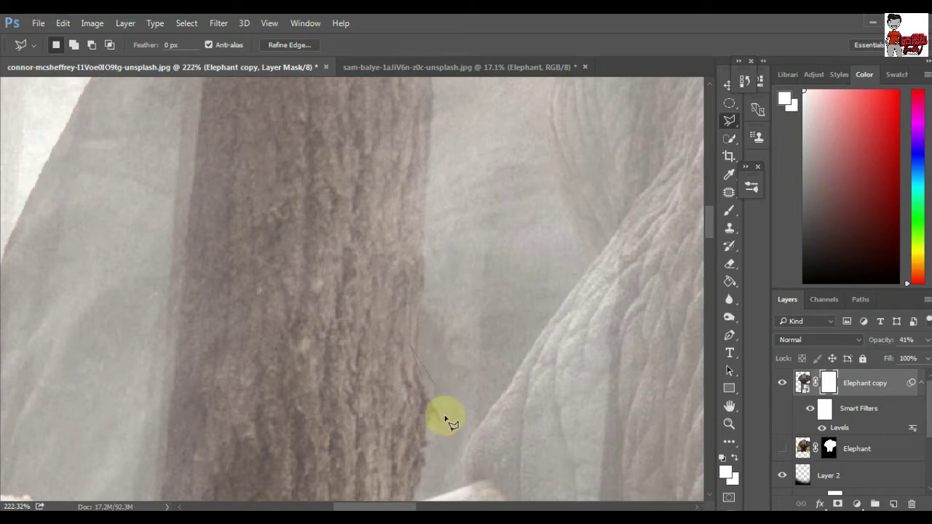
{"action": "left_click", "coordinate": [424, 396]}
{"action": "scroll", "coordinate": [424, 399], "scroll_direction": "down", "scroll_amount": 2}
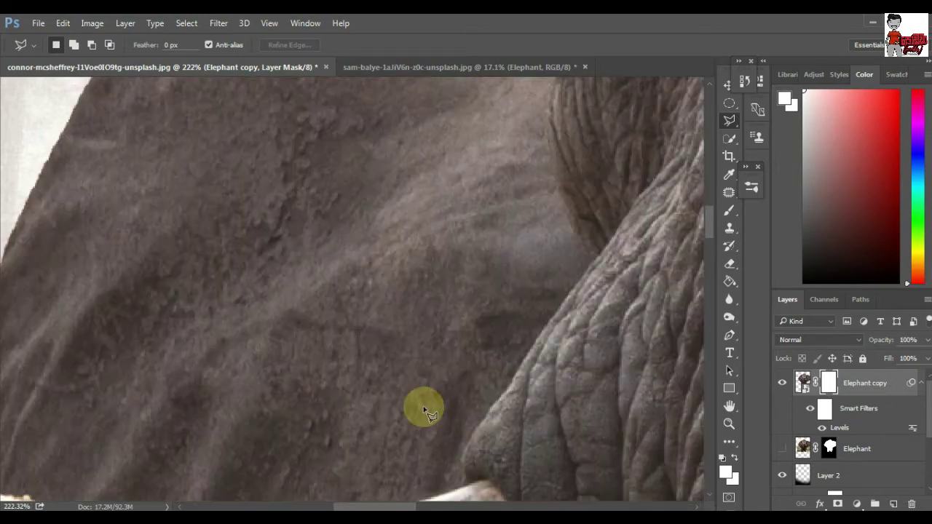
{"action": "scroll", "coordinate": [425, 399], "scroll_direction": "down", "scroll_amount": 2}
{"action": "scroll", "coordinate": [424, 401], "scroll_direction": "down", "scroll_amount": 1}
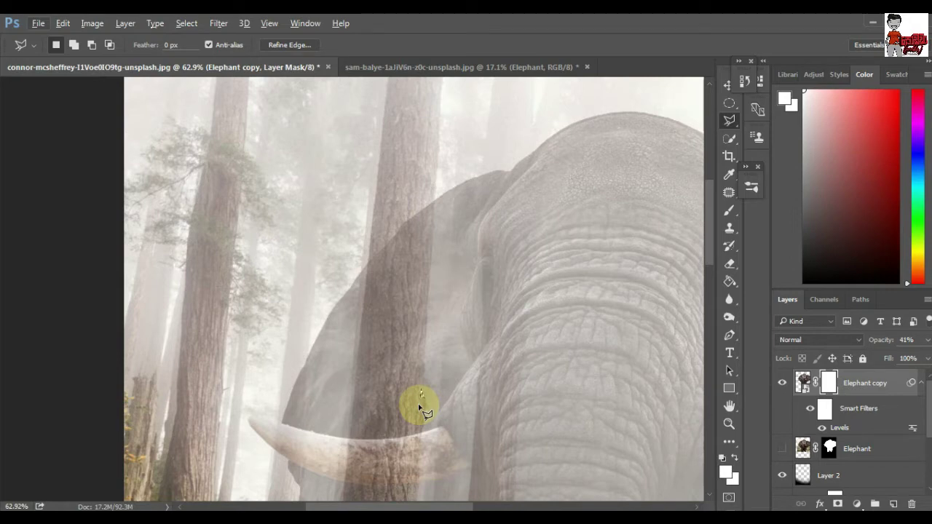
Outline the left trunk's lower part and bottom where it crosses the elephant.
{"action": "scroll", "coordinate": [420, 408], "scroll_direction": "up", "scroll_amount": 4}
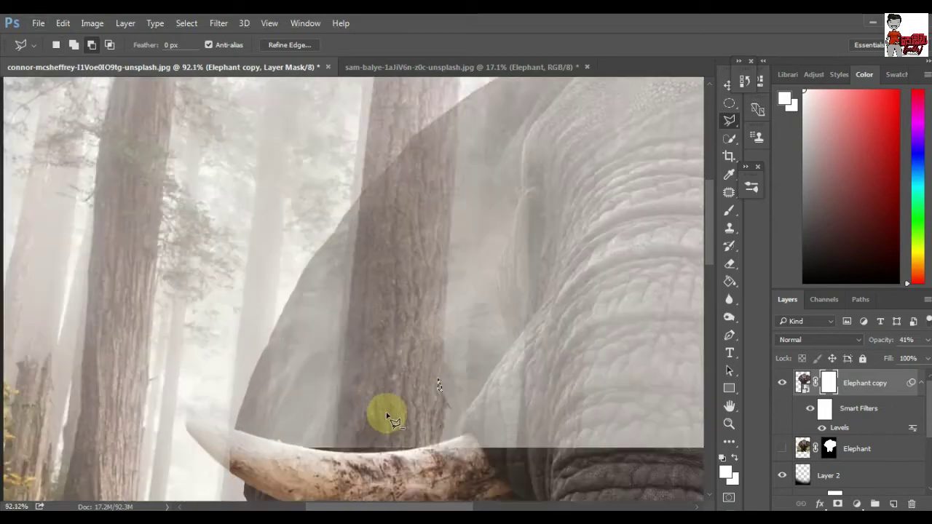
{"action": "scroll", "coordinate": [396, 374], "scroll_direction": "down", "scroll_amount": 2}
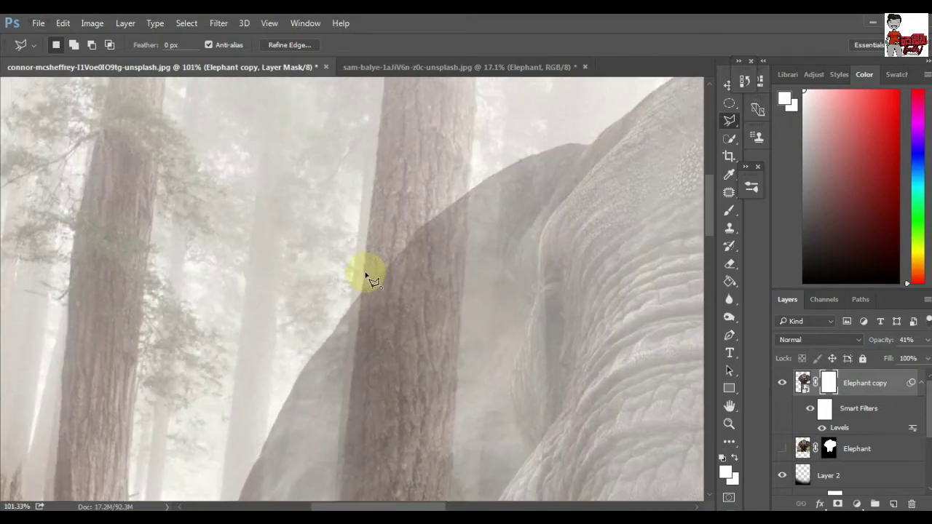
{"action": "left_click_drag", "start_coordinate": [354, 381], "coordinate": [391, 208]}
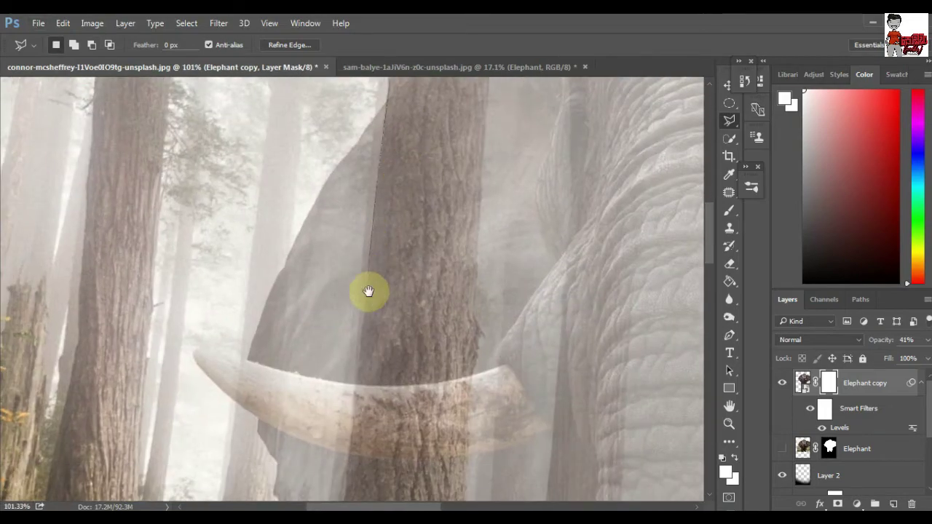
{"action": "left_click_drag", "start_coordinate": [367, 292], "coordinate": [381, 238]}
{"action": "left_click_drag", "start_coordinate": [370, 333], "coordinate": [394, 232]}
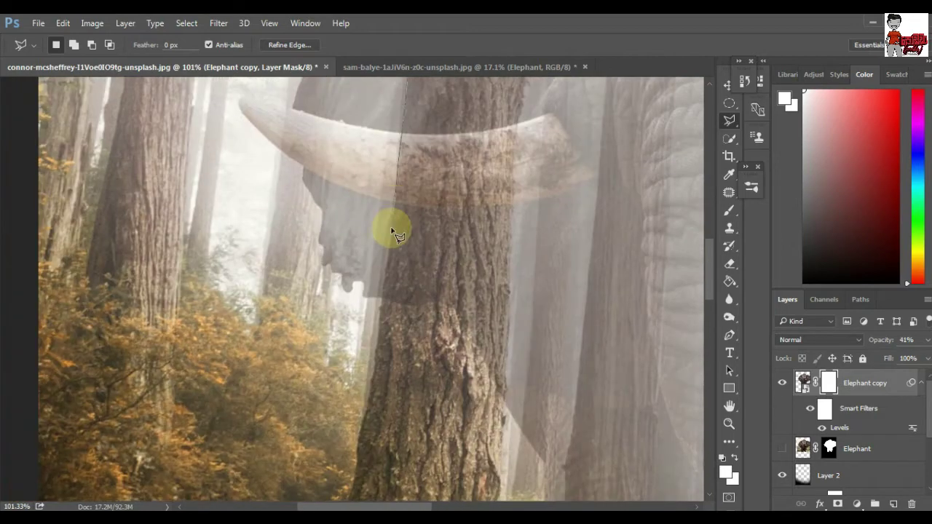
{"action": "left_click", "coordinate": [383, 323]}
{"action": "left_click", "coordinate": [408, 380]}
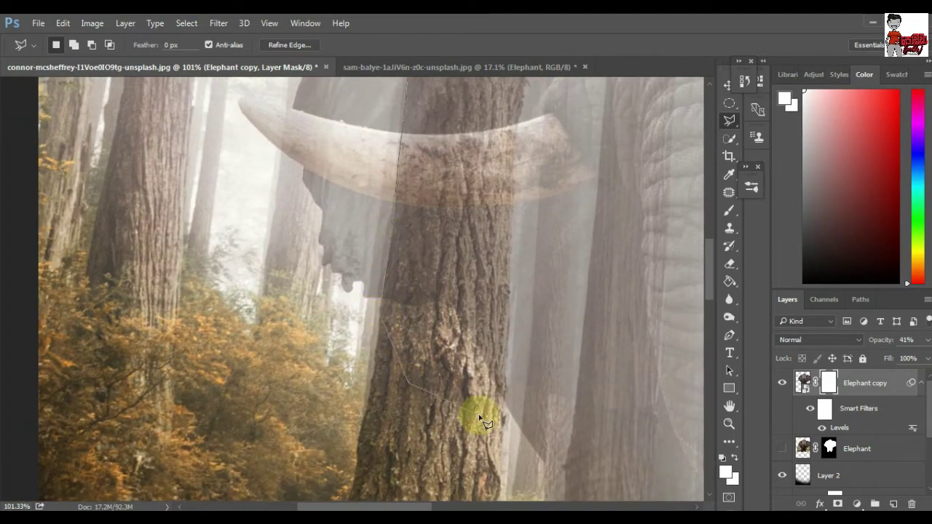
{"action": "left_click", "coordinate": [480, 415]}
{"action": "left_click", "coordinate": [502, 412]}
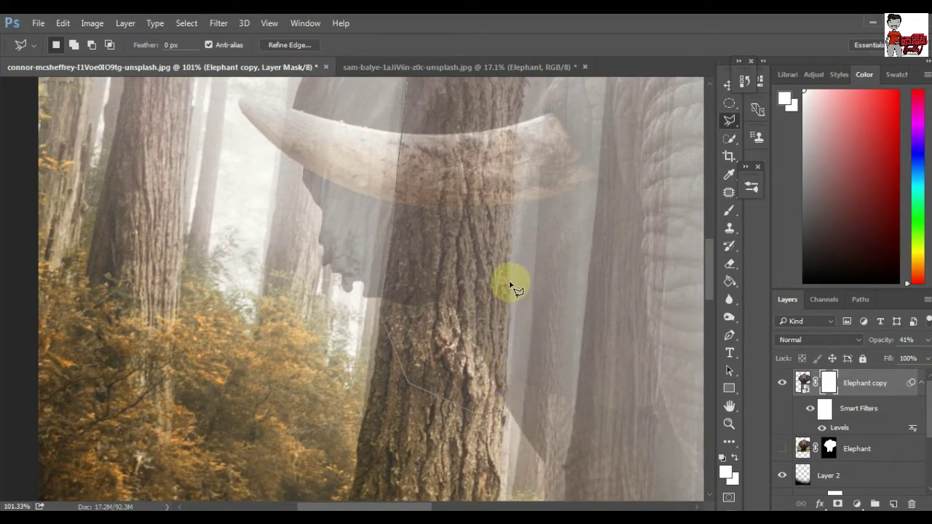
Extend the outline up the trunk's right edge to the head and close it.
{"action": "left_click_drag", "start_coordinate": [510, 208], "coordinate": [494, 340]}
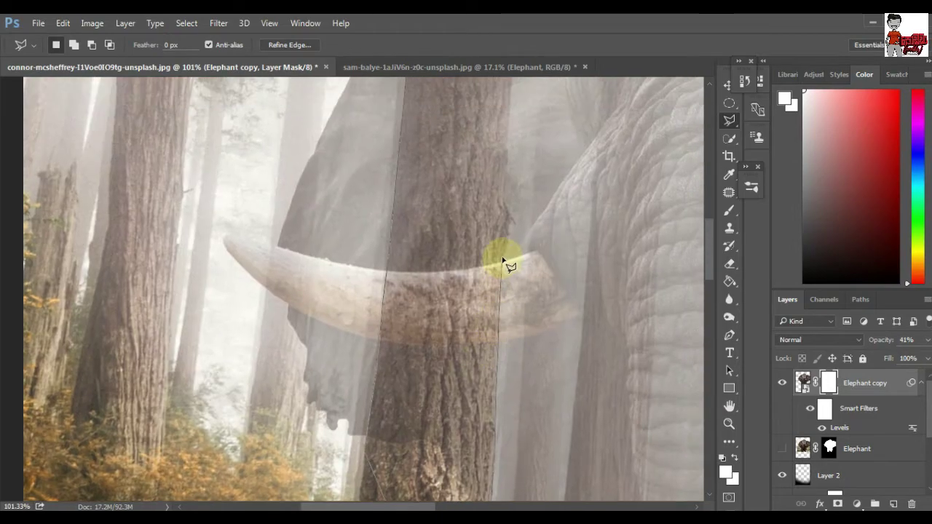
{"action": "left_click", "coordinate": [512, 226]}
{"action": "left_click_drag", "start_coordinate": [506, 188], "coordinate": [499, 322]}
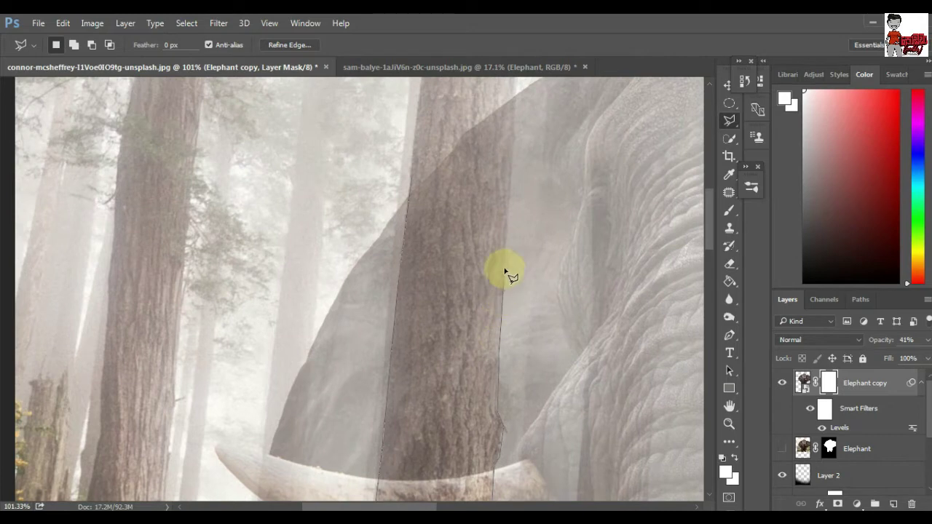
{"action": "left_click_drag", "start_coordinate": [507, 239], "coordinate": [491, 306]}
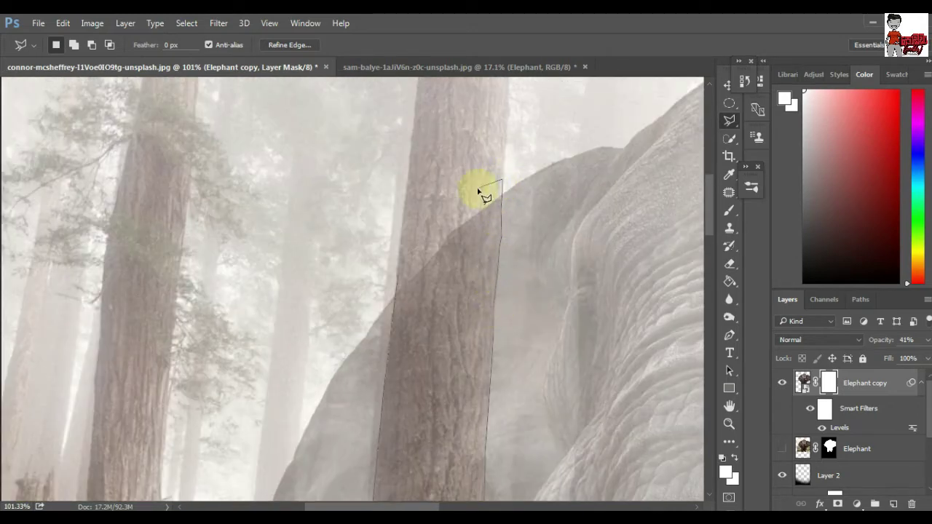
{"action": "double_click", "coordinate": [408, 270]}
{"action": "scroll", "coordinate": [415, 273], "scroll_direction": "down", "scroll_amount": 3}
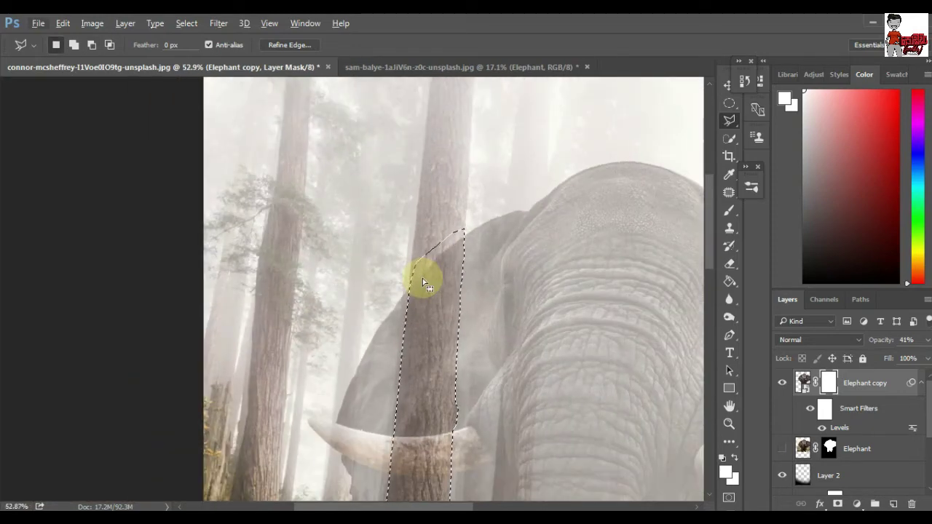
Outline a thin strip along the right-hand trunk over the elephant's ear.
{"action": "scroll", "coordinate": [442, 430], "scroll_direction": "down", "scroll_amount": 2}
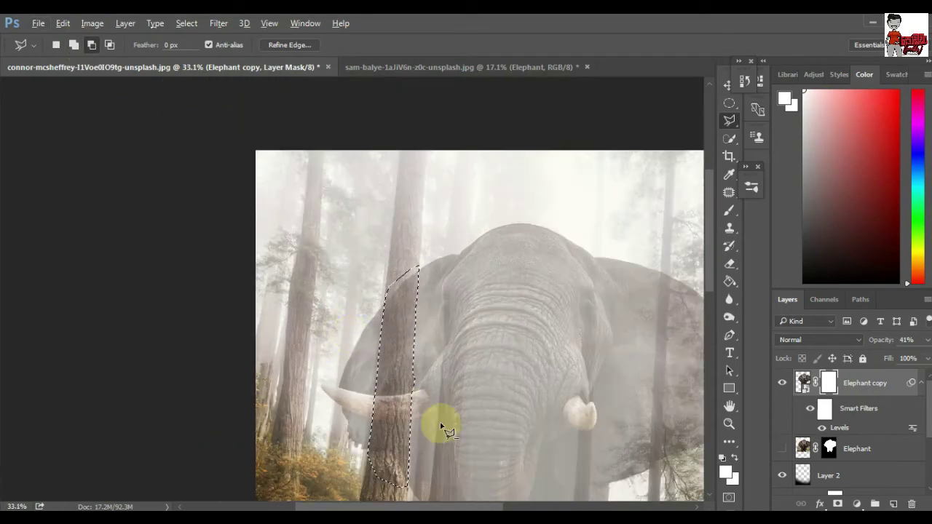
{"action": "scroll", "coordinate": [603, 485], "scroll_direction": "down", "scroll_amount": 2}
{"action": "scroll", "coordinate": [470, 277], "scroll_direction": "up", "scroll_amount": 3}
{"action": "scroll", "coordinate": [460, 272], "scroll_direction": "up", "scroll_amount": 2}
{"action": "scroll", "coordinate": [440, 285], "scroll_direction": "up", "scroll_amount": 1}
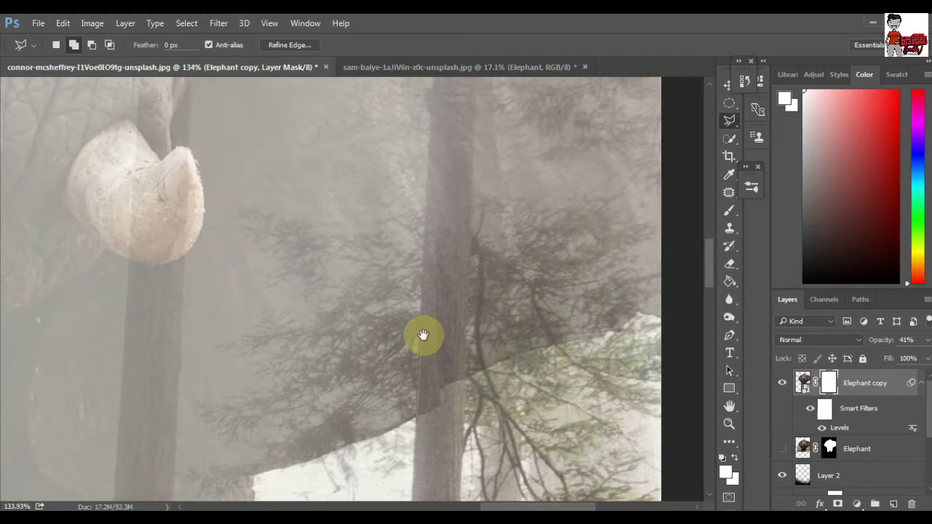
{"action": "left_click_drag", "start_coordinate": [437, 208], "coordinate": [422, 335]}
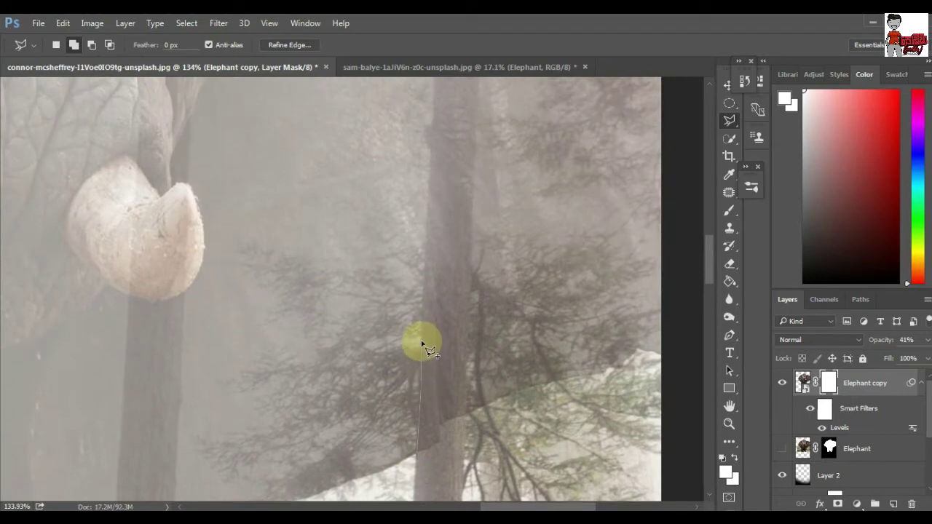
{"action": "left_click", "coordinate": [436, 141]}
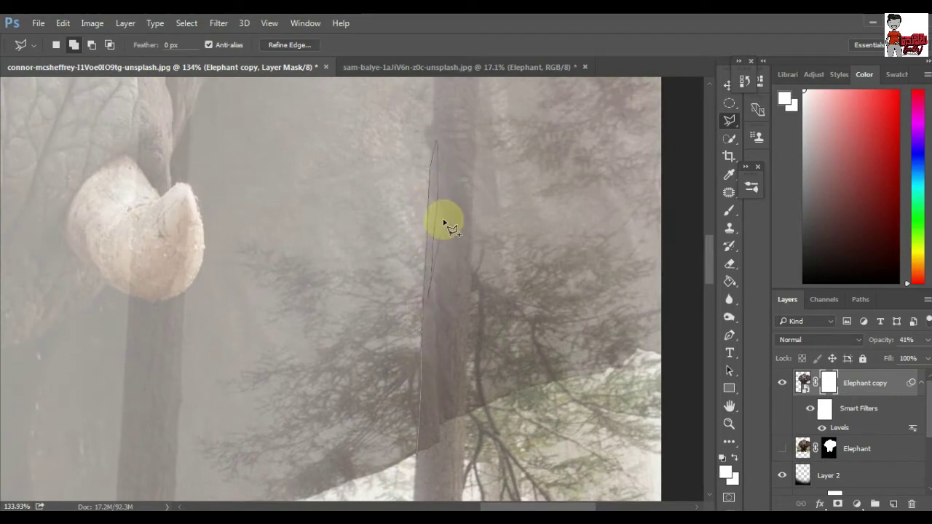
{"action": "double_click", "coordinate": [434, 312]}
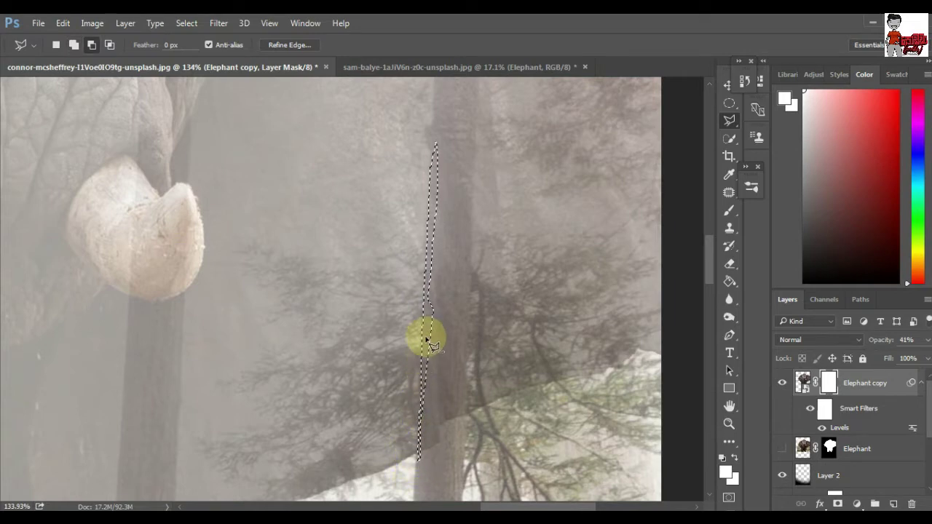
Deselect everything from the canvas context menu.
{"action": "right_click", "coordinate": [433, 277]}
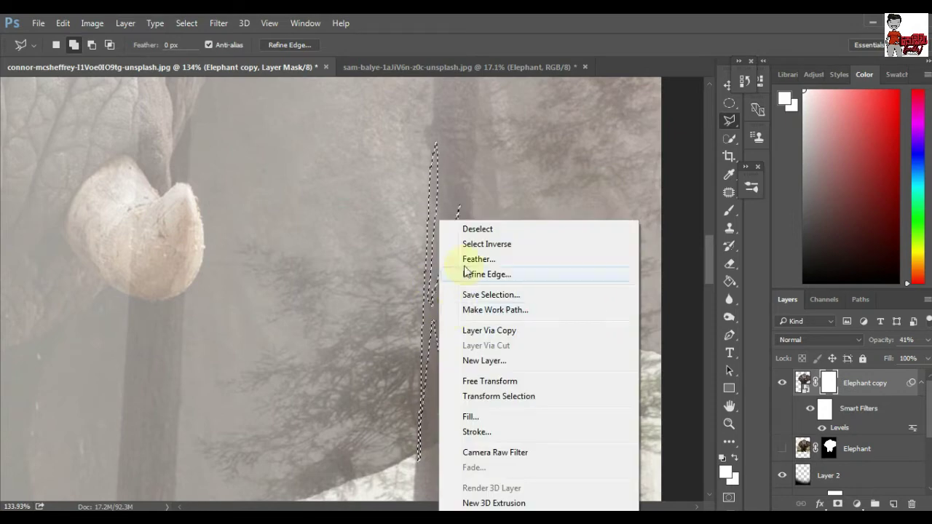
{"action": "left_click", "coordinate": [480, 272]}
{"action": "scroll", "coordinate": [412, 384], "scroll_direction": "down", "scroll_amount": 3}
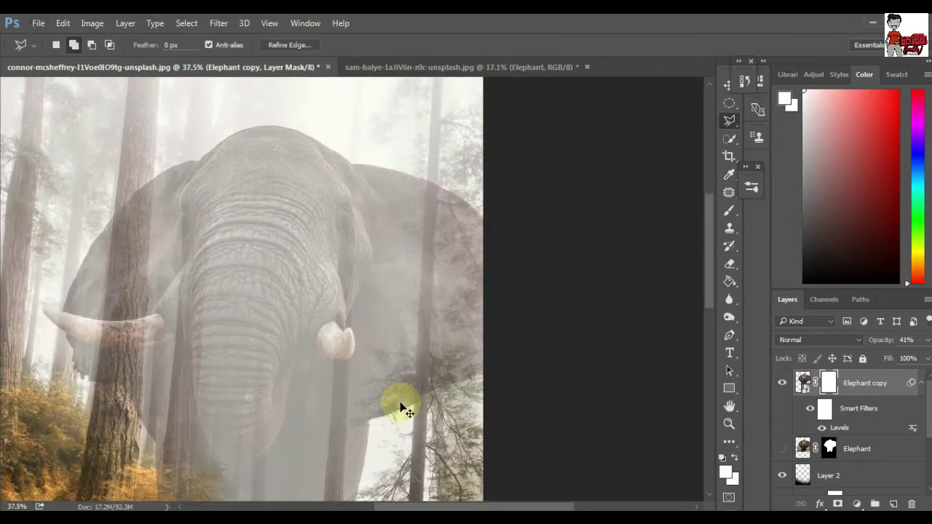
Outline the right-hand trunk in a zig-zag and close it into a selection.
{"action": "left_click", "coordinate": [394, 417]}
{"action": "left_click", "coordinate": [399, 329]}
{"action": "left_click", "coordinate": [397, 372]}
{"action": "left_click", "coordinate": [406, 346]}
{"action": "double_click", "coordinate": [401, 387]}
{"action": "scroll", "coordinate": [423, 389], "scroll_direction": "up", "scroll_amount": 3}
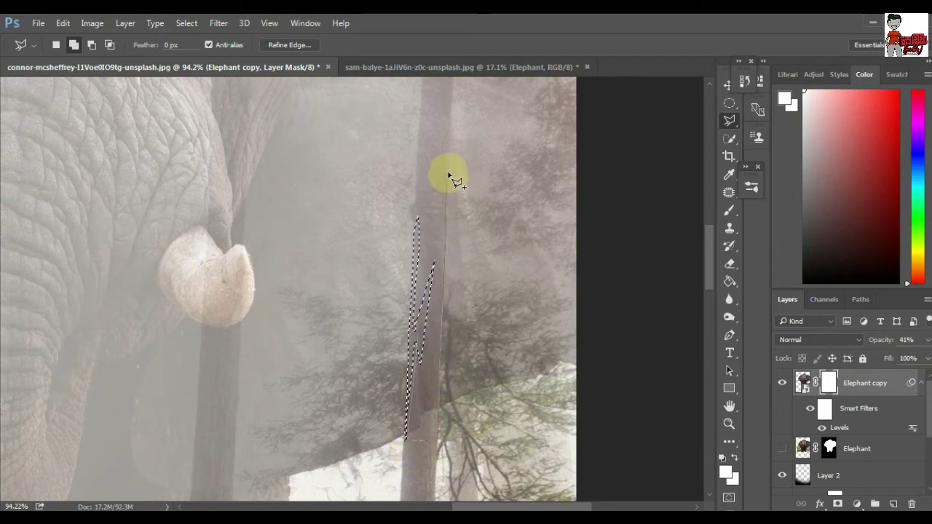
{"action": "scroll", "coordinate": [444, 222], "scroll_direction": "up", "scroll_amount": 3}
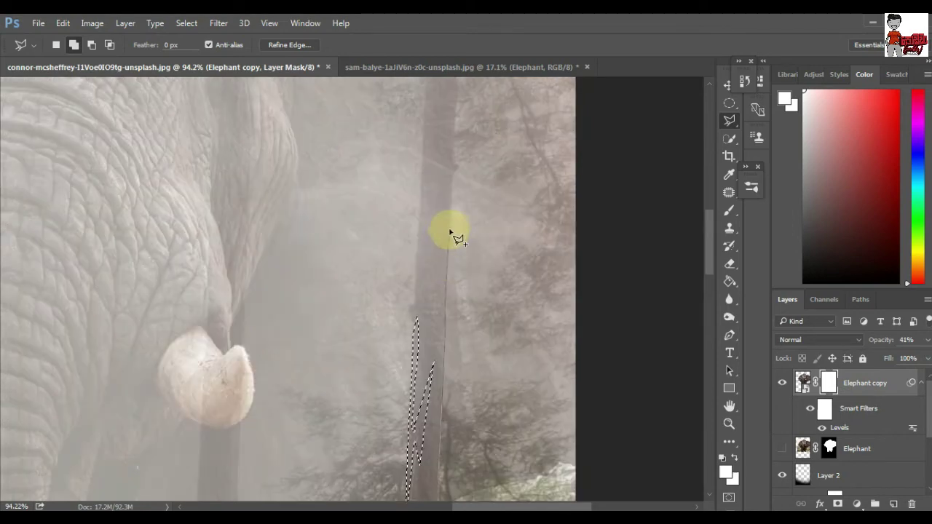
Extend the right trunk selection up to the top edge of the elephant's ear.
{"action": "left_click", "coordinate": [457, 166]}
{"action": "scroll", "coordinate": [437, 270], "scroll_direction": "up", "scroll_amount": 4}
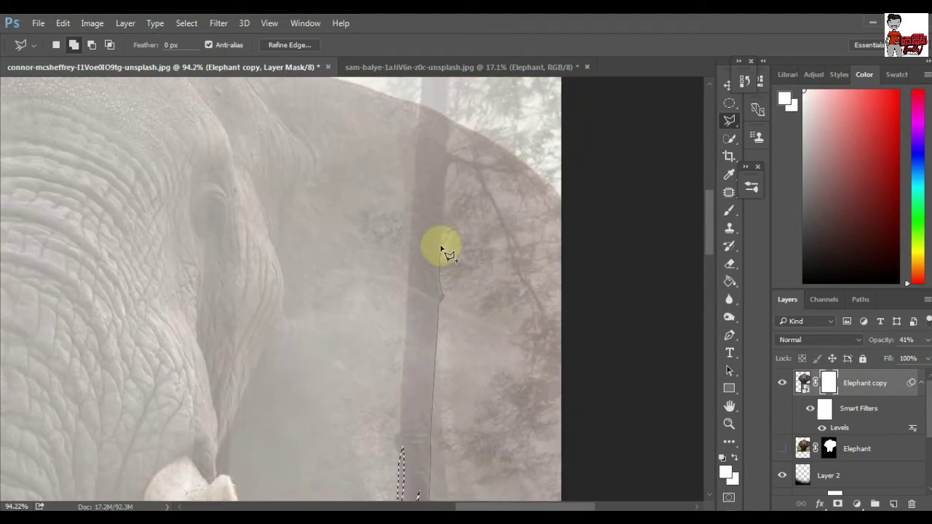
{"action": "left_click", "coordinate": [445, 189]}
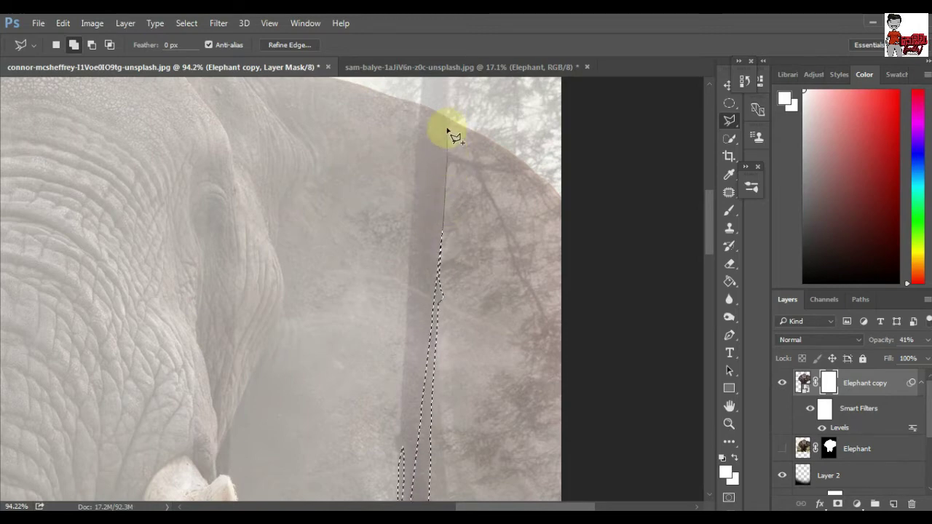
{"action": "left_click", "coordinate": [422, 90]}
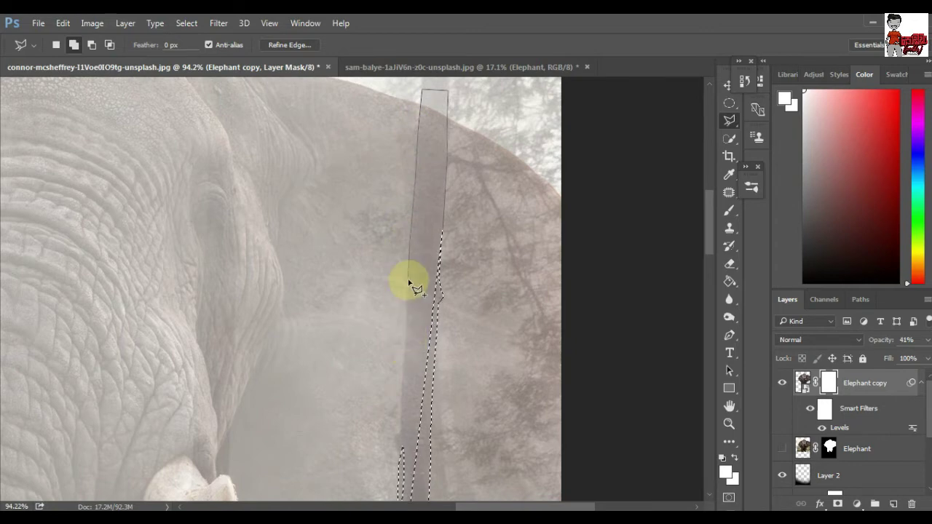
{"action": "left_click_drag", "start_coordinate": [404, 370], "coordinate": [412, 260]}
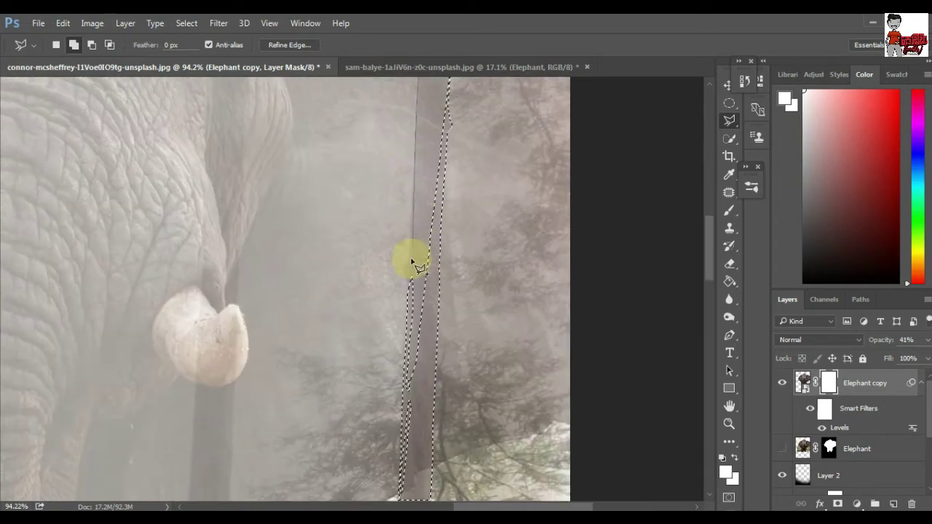
{"action": "left_click_drag", "start_coordinate": [410, 306], "coordinate": [418, 260]}
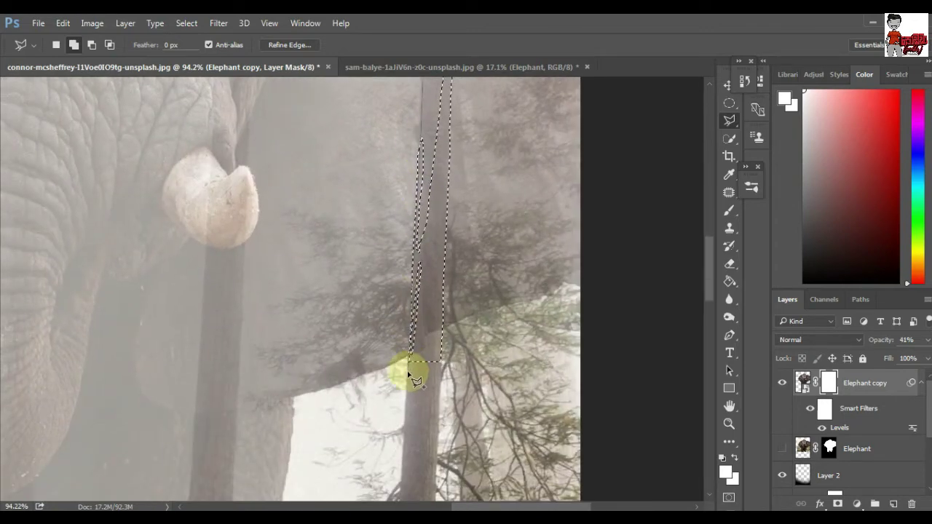
{"action": "left_click_drag", "start_coordinate": [447, 167], "coordinate": [430, 358]}
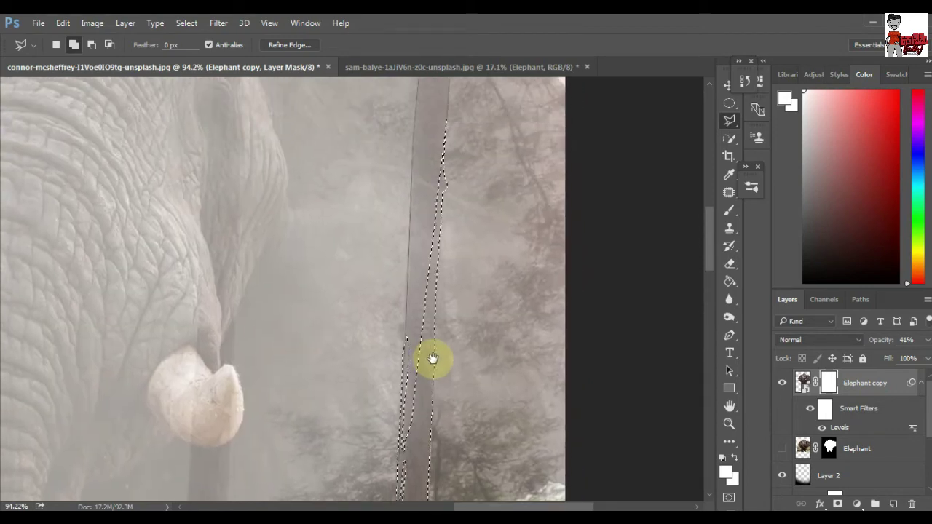
{"action": "mouse_move", "coordinate": [442, 195]}
{"action": "left_mouse_down"}
{"action": "mouse_move", "coordinate": [447, 121]}
{"action": "mouse_move", "coordinate": [449, 182]}
{"action": "mouse_move", "coordinate": [429, 285]}
{"action": "mouse_move", "coordinate": [431, 254]}
{"action": "left_mouse_up"}
{"action": "double_click", "coordinate": [433, 287]}
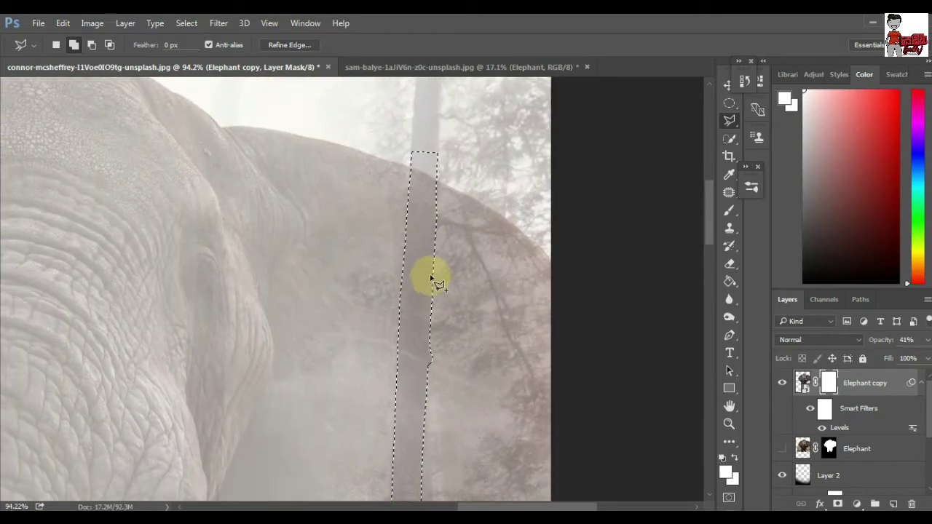
{"action": "scroll", "coordinate": [431, 273], "scroll_direction": "down", "scroll_amount": 5, "text": "alt"}
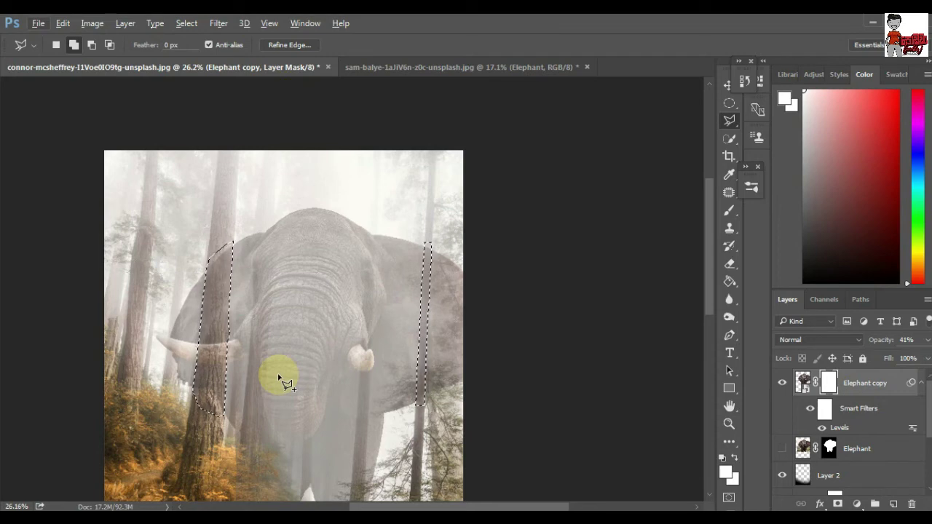
Paint black on the Elephant copy mask inside both trunk strips to hide the ears.
{"action": "left_click", "coordinate": [927, 339]}
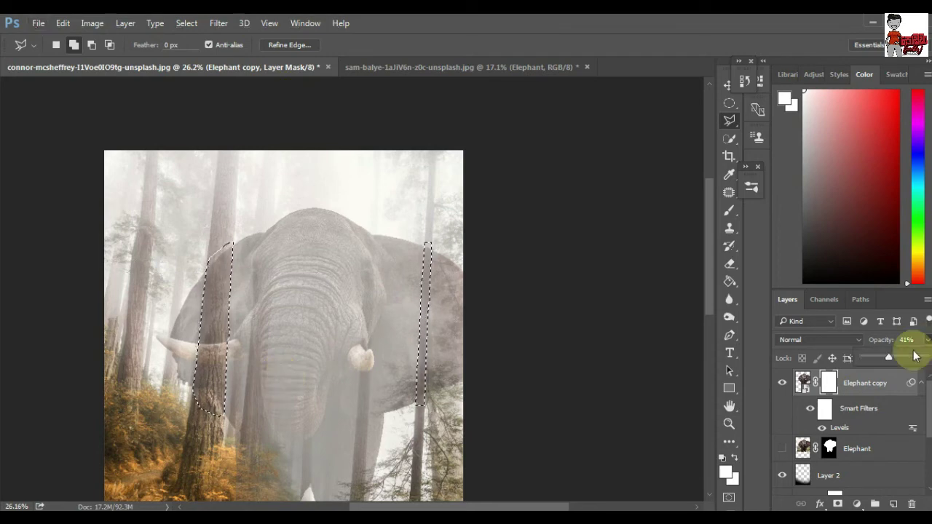
{"action": "key", "text": "b"}
{"action": "key", "text": "d"}
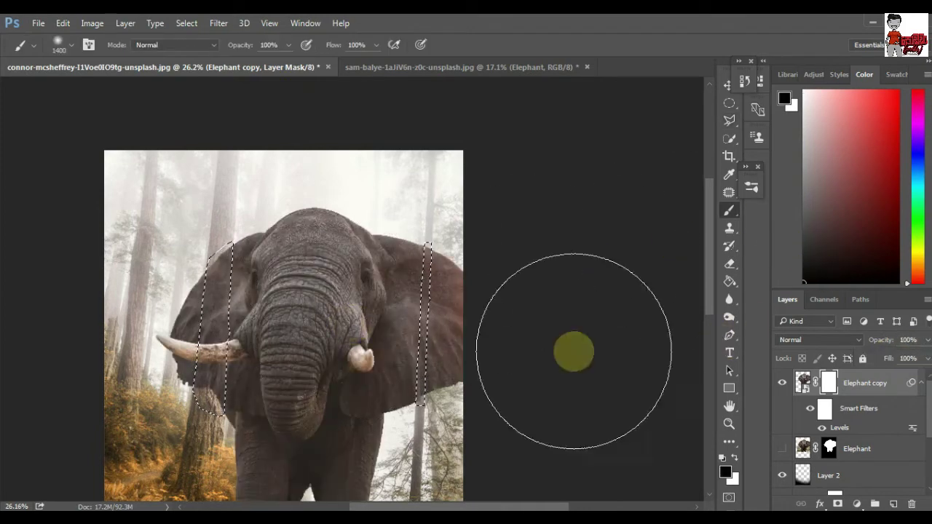
{"action": "left_click_drag", "start_coordinate": [433, 382], "coordinate": [430, 393]}
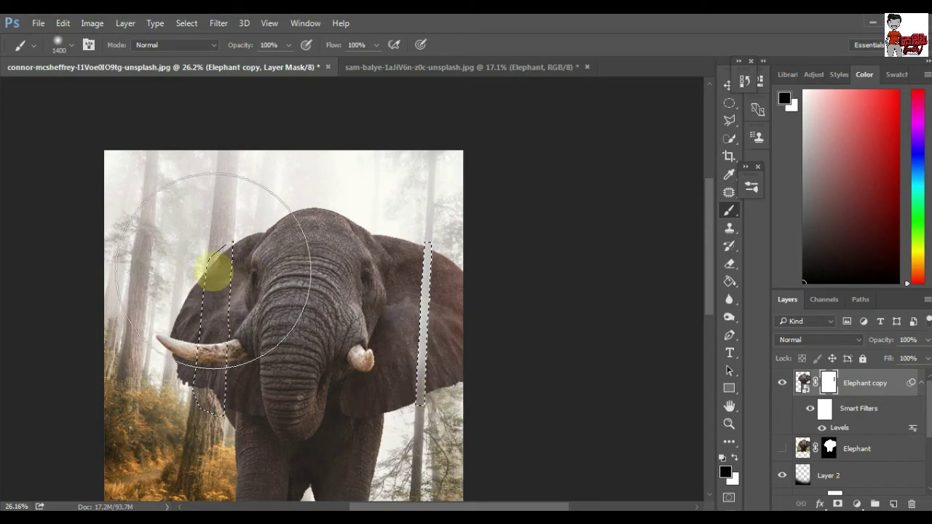
{"action": "left_click_drag", "start_coordinate": [214, 285], "coordinate": [215, 466]}
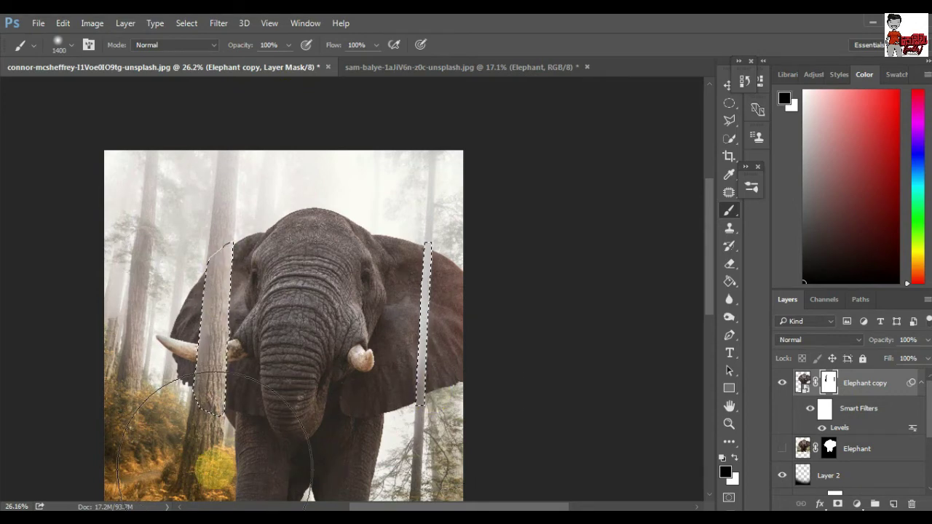
{"action": "scroll", "coordinate": [219, 464], "scroll_direction": "down", "scroll_amount": 1}
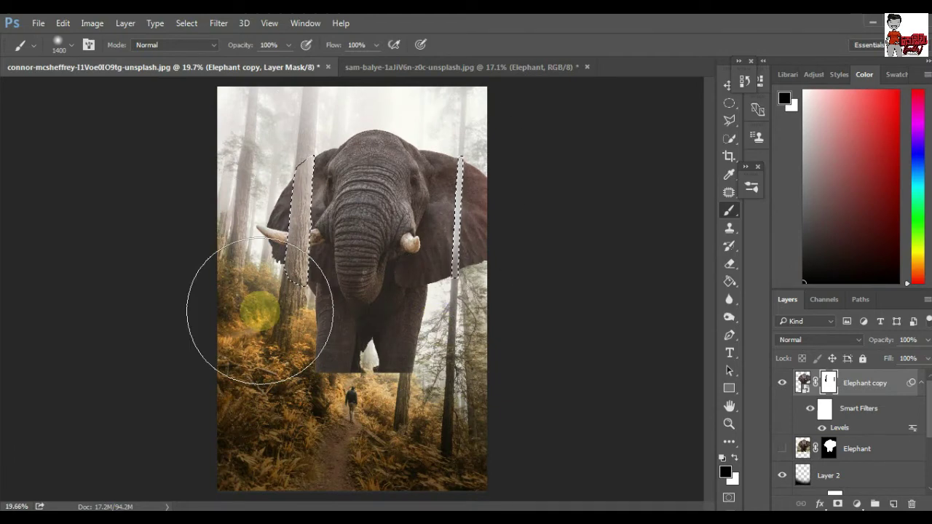
{"action": "key", "text": "w"}
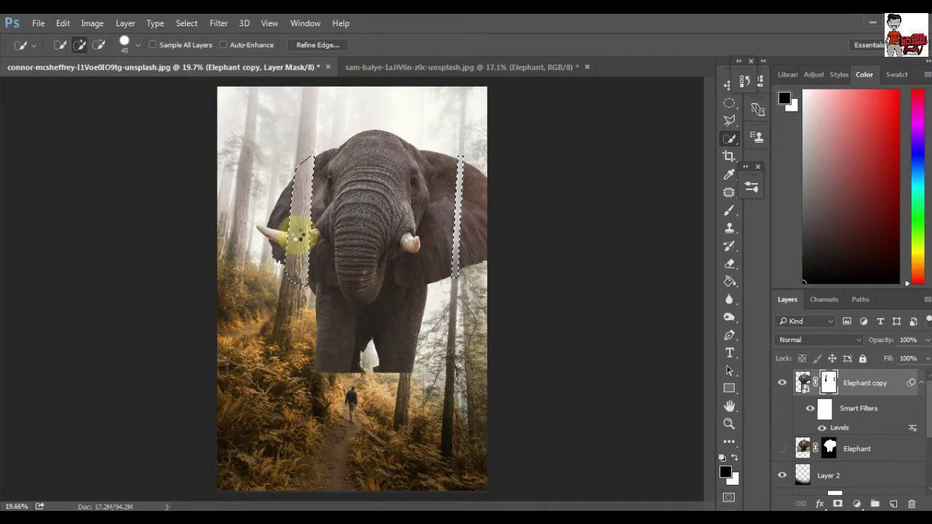
Deselect, target Layer 1 copy, and set the Burn tool to 24% exposure.
{"action": "key", "text": "ctrl+d"}
{"action": "key", "text": "m"}
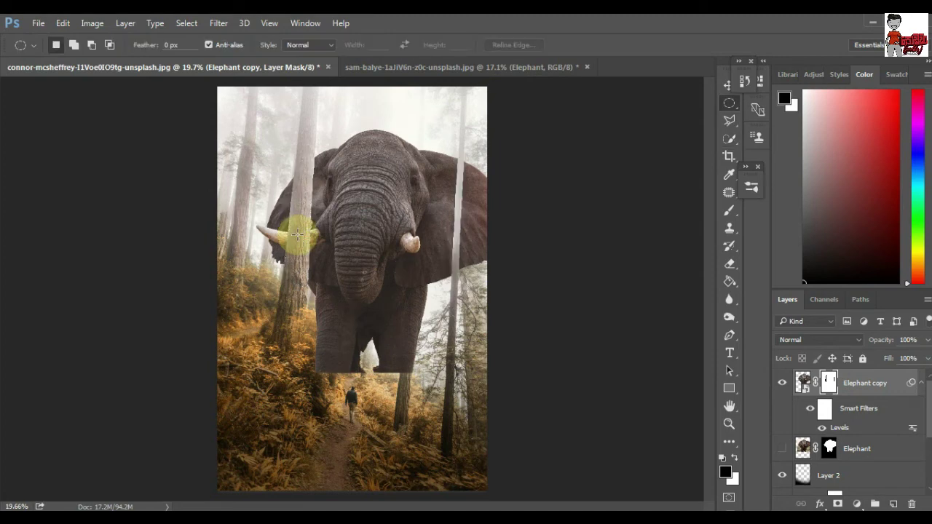
{"action": "scroll", "coordinate": [829, 458], "scroll_direction": "down", "scroll_amount": 3}
{"action": "left_click", "coordinate": [858, 430]}
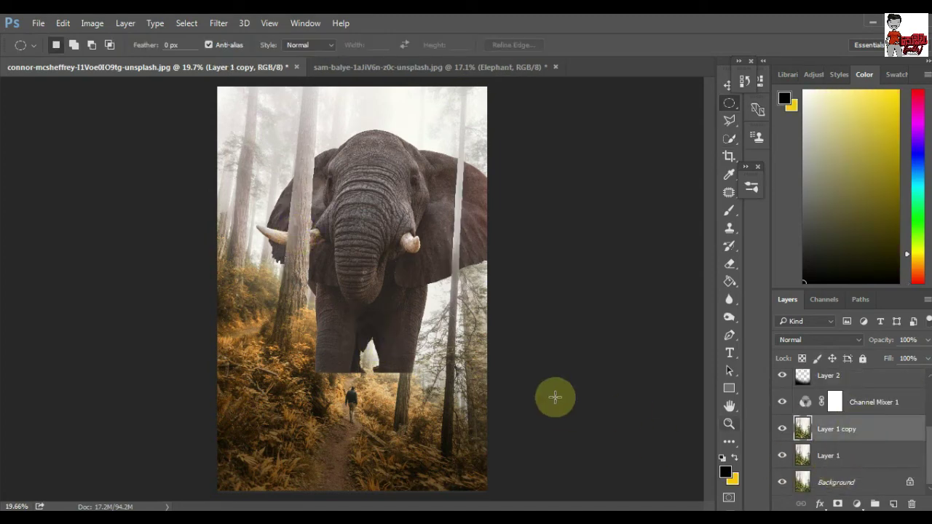
{"action": "left_click", "coordinate": [729, 321]}
{"action": "right_click", "coordinate": [729, 321]}
{"action": "left_click", "coordinate": [794, 331]}
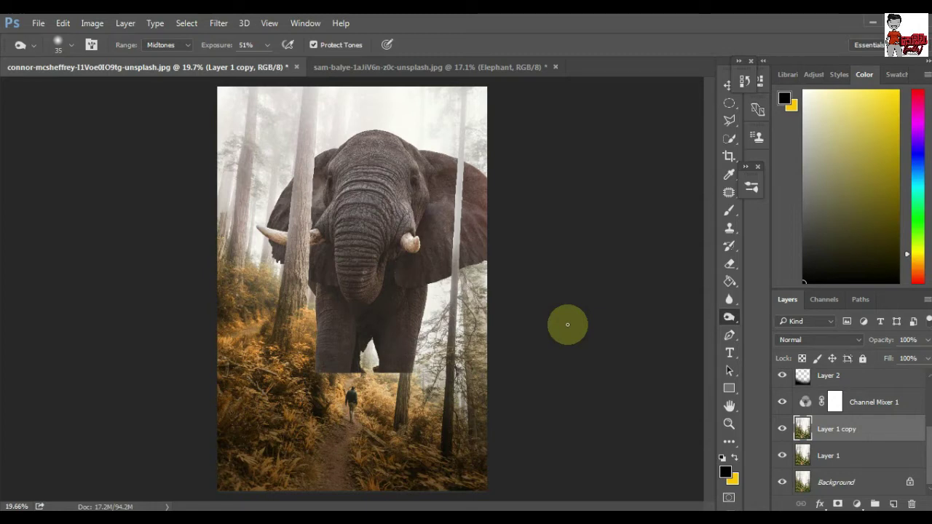
{"action": "left_click", "coordinate": [266, 48]}
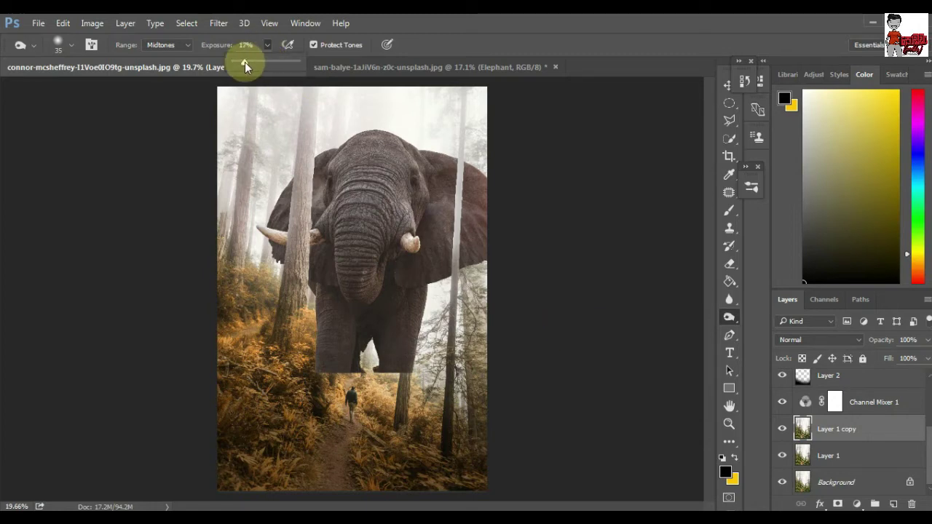
{"action": "left_click_drag", "start_coordinate": [244, 64], "coordinate": [250, 65]}
Burn the tree trunks on both sides of the elephant and the lower-left ferns.
{"action": "scroll", "coordinate": [451, 298], "scroll_direction": "up", "scroll_amount": 3}
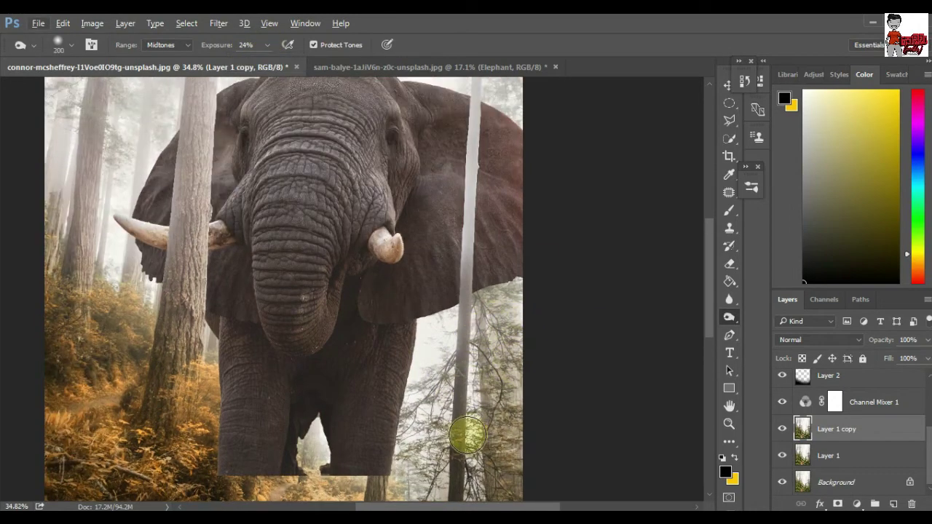
{"action": "mouse_move", "coordinate": [466, 435]}
{"action": "left_mouse_down"}
{"action": "mouse_move", "coordinate": [483, 149]}
{"action": "mouse_move", "coordinate": [456, 193]}
{"action": "mouse_move", "coordinate": [462, 249]}
{"action": "mouse_move", "coordinate": [490, 102]}
{"action": "mouse_move", "coordinate": [485, 185]}
{"action": "left_mouse_up"}
{"action": "scroll", "coordinate": [485, 185], "scroll_direction": "up", "scroll_amount": 3}
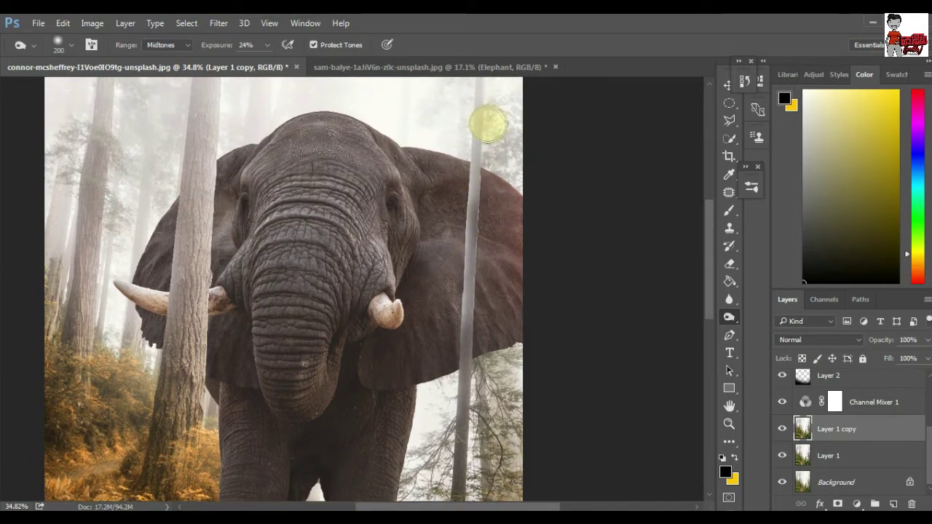
{"action": "left_click_drag", "start_coordinate": [477, 216], "coordinate": [485, 225]}
{"action": "key", "text": "bracketleft"}
{"action": "mouse_move", "coordinate": [140, 374]}
{"action": "left_mouse_down"}
{"action": "mouse_move", "coordinate": [190, 171]}
{"action": "mouse_move", "coordinate": [177, 183]}
{"action": "left_mouse_up"}
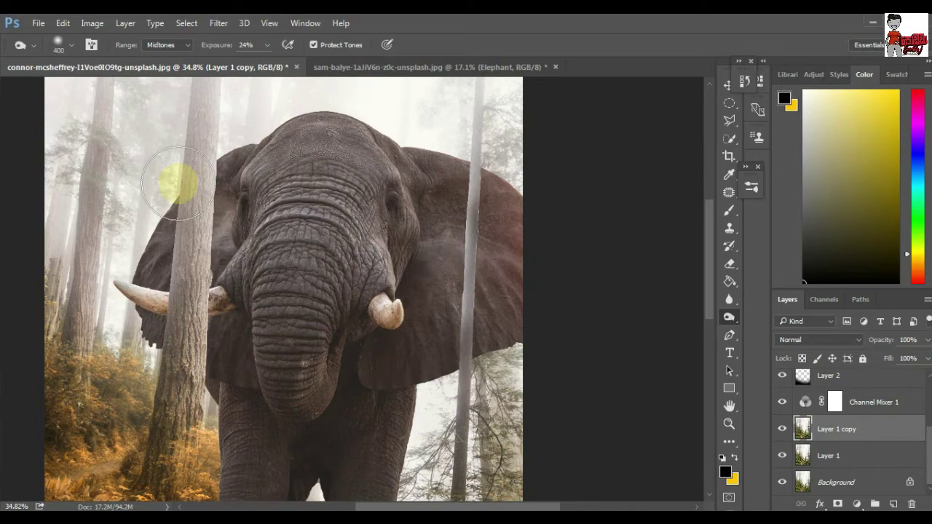
{"action": "scroll", "coordinate": [170, 193], "scroll_direction": "down", "scroll_amount": 2}
{"action": "mouse_move", "coordinate": [332, 236]}
{"action": "left_mouse_down"}
{"action": "mouse_move", "coordinate": [291, 225]}
{"action": "mouse_move", "coordinate": [296, 254]}
{"action": "mouse_move", "coordinate": [295, 198]}
{"action": "left_mouse_up"}
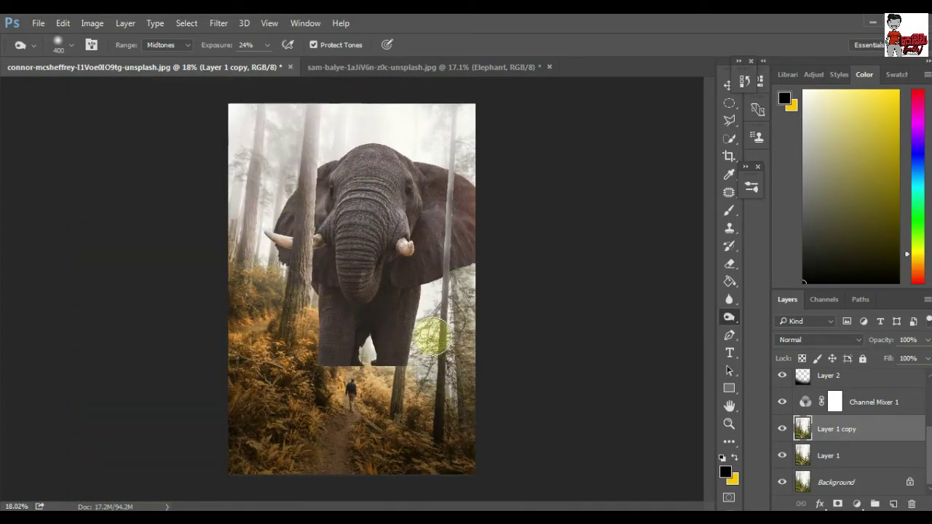
{"action": "mouse_move", "coordinate": [433, 339]}
{"action": "left_mouse_down"}
{"action": "mouse_move", "coordinate": [440, 378]}
{"action": "mouse_move", "coordinate": [456, 231]}
{"action": "mouse_move", "coordinate": [454, 202]}
{"action": "mouse_move", "coordinate": [437, 287]}
{"action": "mouse_move", "coordinate": [449, 264]}
{"action": "mouse_move", "coordinate": [443, 150]}
{"action": "left_mouse_up"}
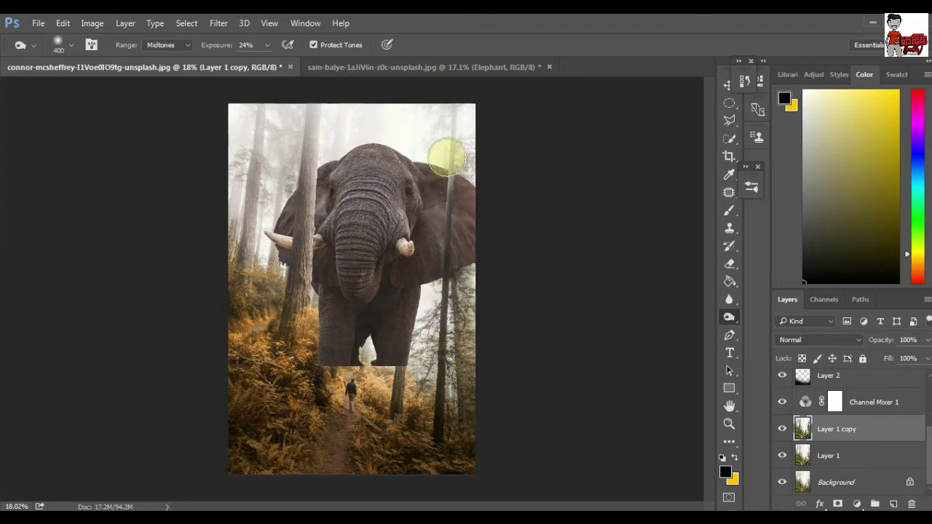
{"action": "mouse_move", "coordinate": [241, 320]}
{"action": "left_mouse_down"}
{"action": "mouse_move", "coordinate": [245, 451]}
{"action": "mouse_move", "coordinate": [466, 427]}
{"action": "mouse_move", "coordinate": [462, 479]}
{"action": "mouse_move", "coordinate": [309, 487]}
{"action": "mouse_move", "coordinate": [443, 357]}
{"action": "mouse_move", "coordinate": [459, 116]}
{"action": "mouse_move", "coordinate": [458, 185]}
{"action": "mouse_move", "coordinate": [442, 240]}
{"action": "left_mouse_up"}
{"action": "mouse_move", "coordinate": [302, 329]}
{"action": "left_mouse_down"}
{"action": "mouse_move", "coordinate": [285, 292]}
{"action": "mouse_move", "coordinate": [298, 297]}
{"action": "mouse_move", "coordinate": [303, 277]}
{"action": "mouse_move", "coordinate": [302, 167]}
{"action": "mouse_move", "coordinate": [281, 270]}
{"action": "left_mouse_up"}
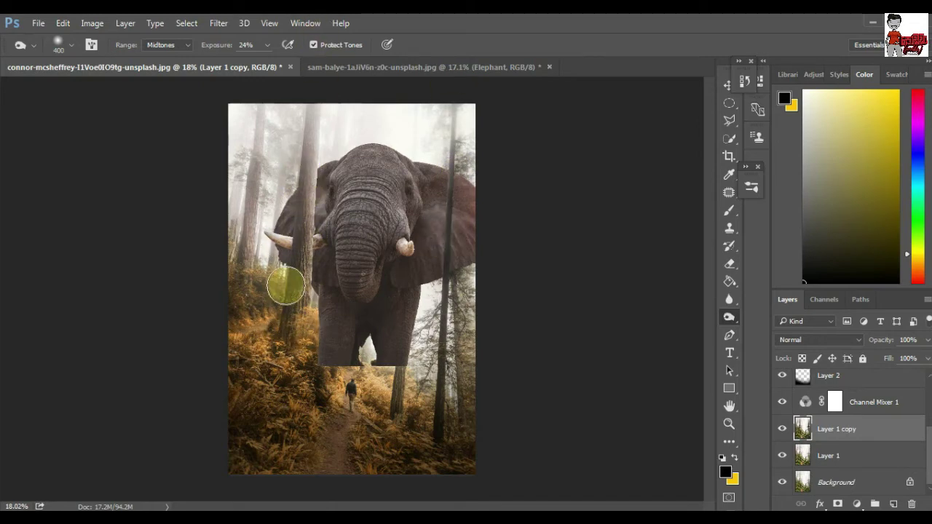
{"action": "mouse_move", "coordinate": [287, 319]}
{"action": "left_mouse_down"}
{"action": "mouse_move", "coordinate": [274, 464]}
{"action": "mouse_move", "coordinate": [262, 442]}
{"action": "left_mouse_up"}
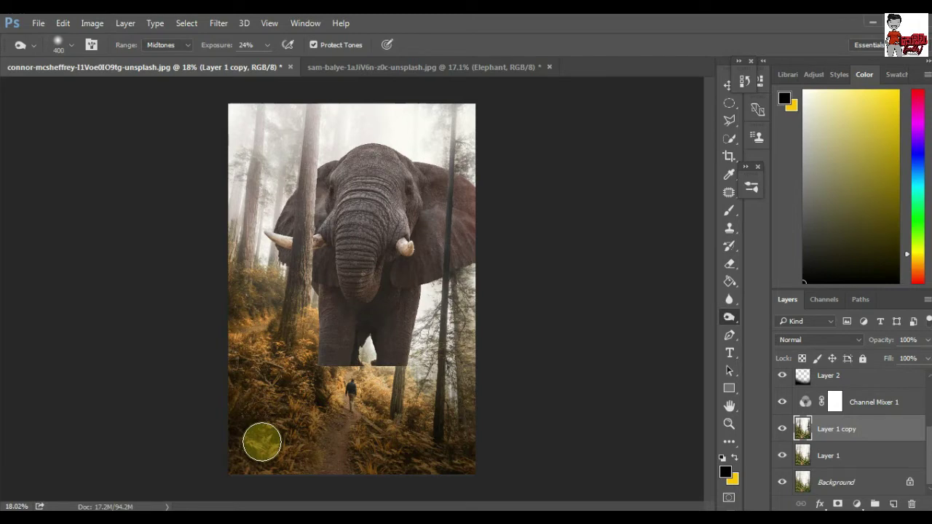
{"action": "scroll", "coordinate": [874, 437], "scroll_direction": "up", "scroll_amount": 3}
Paint the Elephant copy mask with a 600 brush to soften the lower-left edge.
{"action": "left_click", "coordinate": [865, 383]}
{"action": "key", "text": "b"}
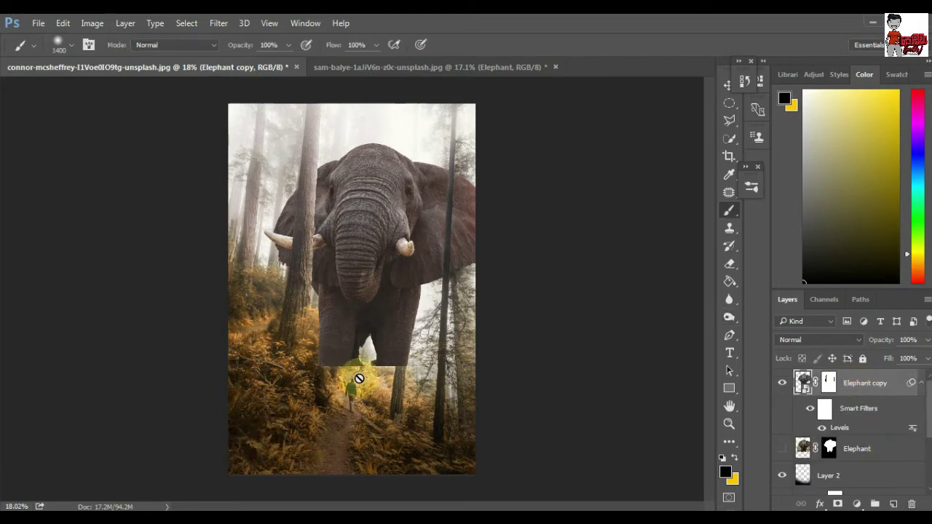
{"action": "left_click", "coordinate": [829, 383]}
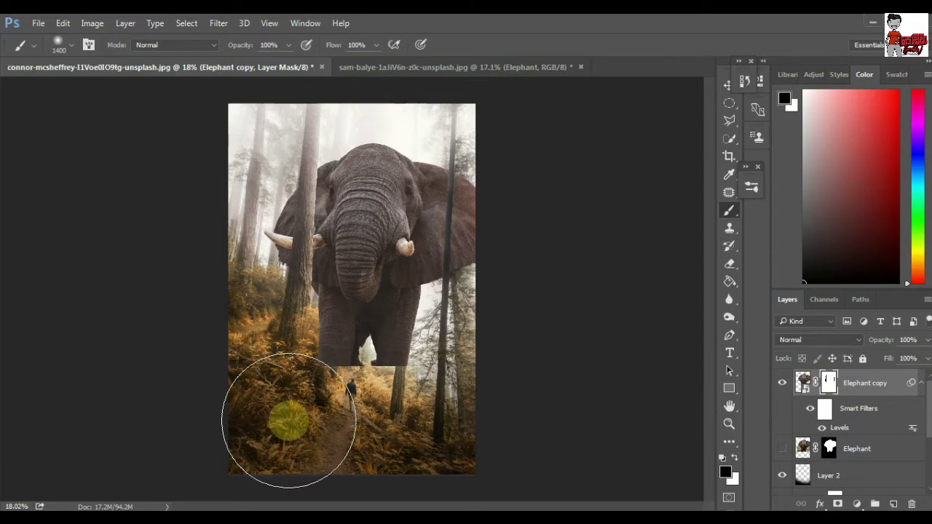
{"action": "scroll", "coordinate": [290, 394], "scroll_direction": "up", "scroll_amount": 4}
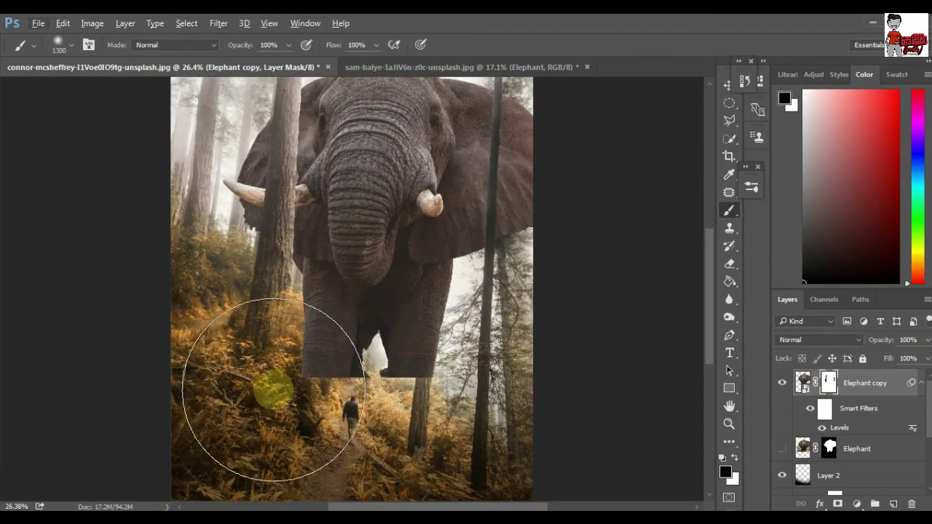
{"action": "key", "text": "bracketleft"}
{"action": "key", "text": "bracketleft"}
{"action": "key", "text": "bracketleft"}
{"action": "key", "text": "bracketleft"}
{"action": "left_click_drag", "start_coordinate": [264, 380], "coordinate": [254, 385]}
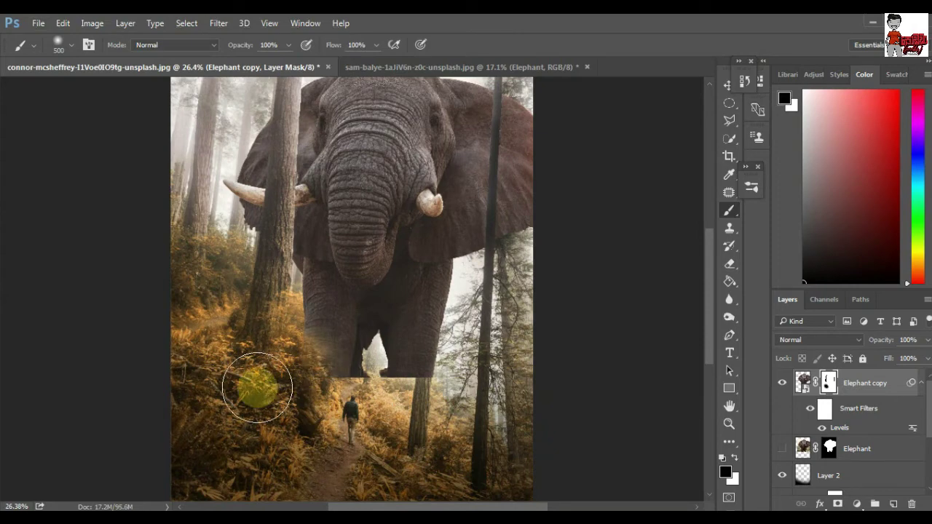
At 55% brush opacity, fade the elephant's bottom edge into the fog.
{"action": "left_click", "coordinate": [288, 45]}
{"action": "left_click_drag", "start_coordinate": [240, 68], "coordinate": [262, 68]}
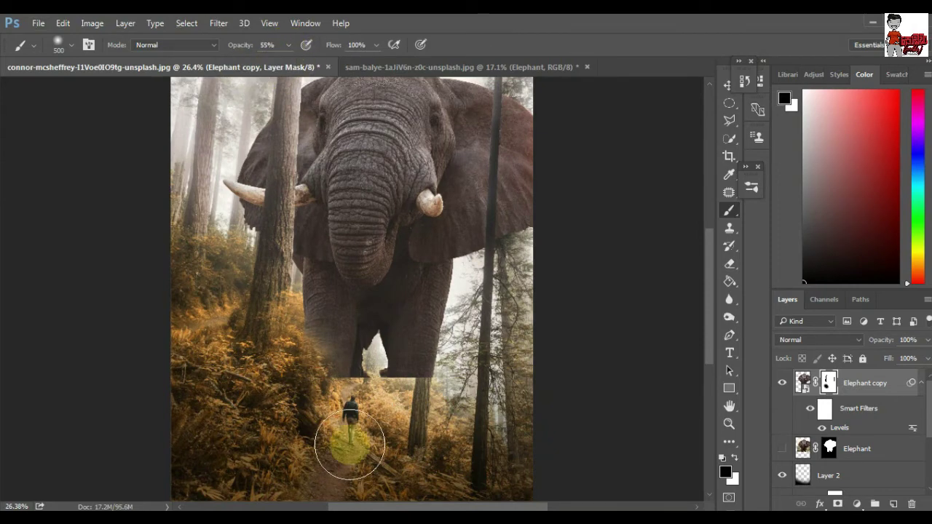
{"action": "mouse_move", "coordinate": [386, 425]}
{"action": "left_mouse_down"}
{"action": "mouse_move", "coordinate": [353, 434]}
{"action": "mouse_move", "coordinate": [390, 415]}
{"action": "mouse_move", "coordinate": [386, 393]}
{"action": "mouse_move", "coordinate": [403, 408]}
{"action": "mouse_move", "coordinate": [354, 381]}
{"action": "mouse_move", "coordinate": [427, 391]}
{"action": "mouse_move", "coordinate": [449, 383]}
{"action": "mouse_move", "coordinate": [375, 405]}
{"action": "mouse_move", "coordinate": [291, 353]}
{"action": "mouse_move", "coordinate": [332, 366]}
{"action": "mouse_move", "coordinate": [336, 399]}
{"action": "left_mouse_up"}
{"action": "key", "text": "bracketleft"}
{"action": "scroll", "coordinate": [344, 381], "scroll_direction": "down", "scroll_amount": 2, "text": "alt"}
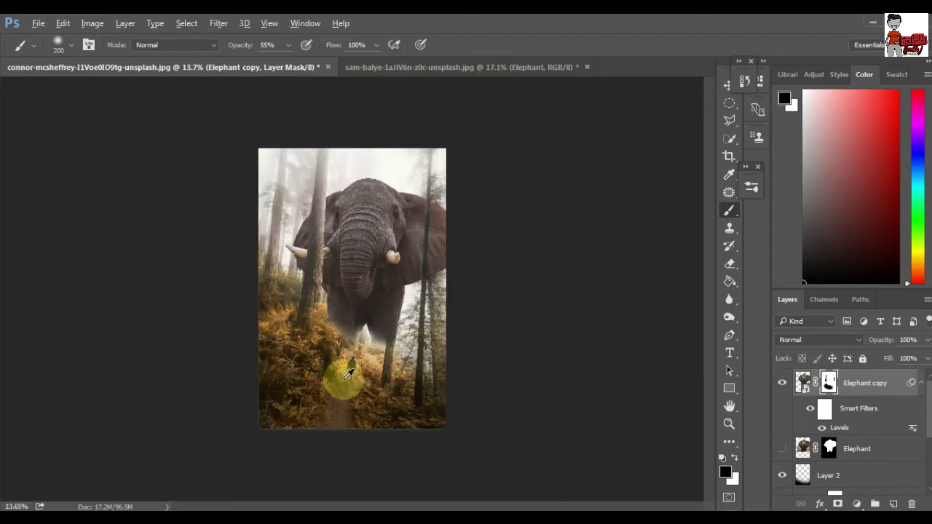
{"action": "scroll", "coordinate": [335, 385], "scroll_direction": "up", "scroll_amount": 1, "text": "alt"}
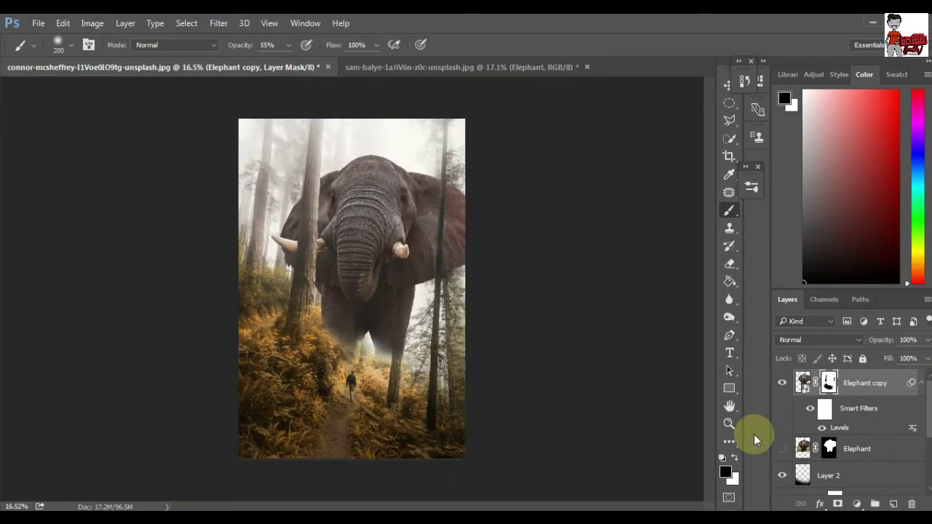
{"action": "scroll", "coordinate": [845, 429], "scroll_direction": "down", "scroll_amount": 3}
{"action": "left_click", "coordinate": [837, 429]}
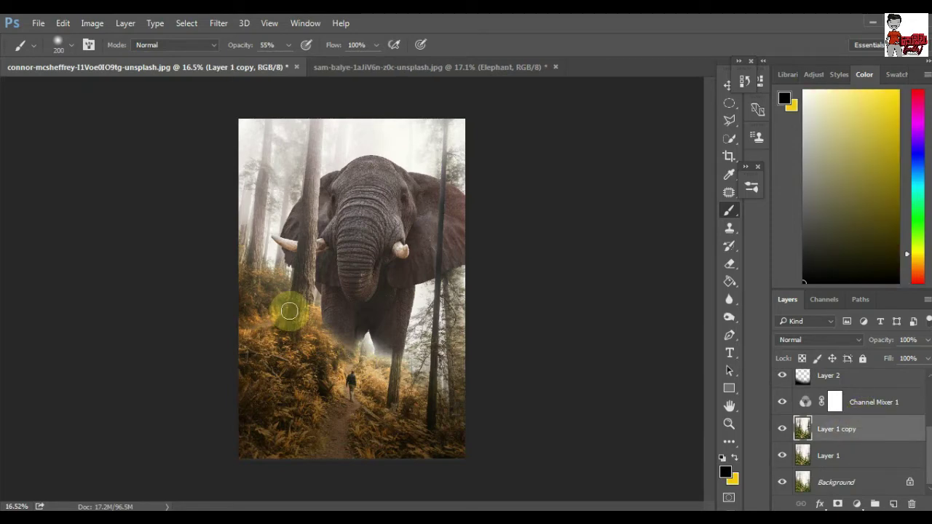
Lasso the tree trunk below the elephant's right leg and Content-Aware fill it with forest and fog.
{"action": "scroll", "coordinate": [408, 388], "scroll_direction": "up", "scroll_amount": 5}
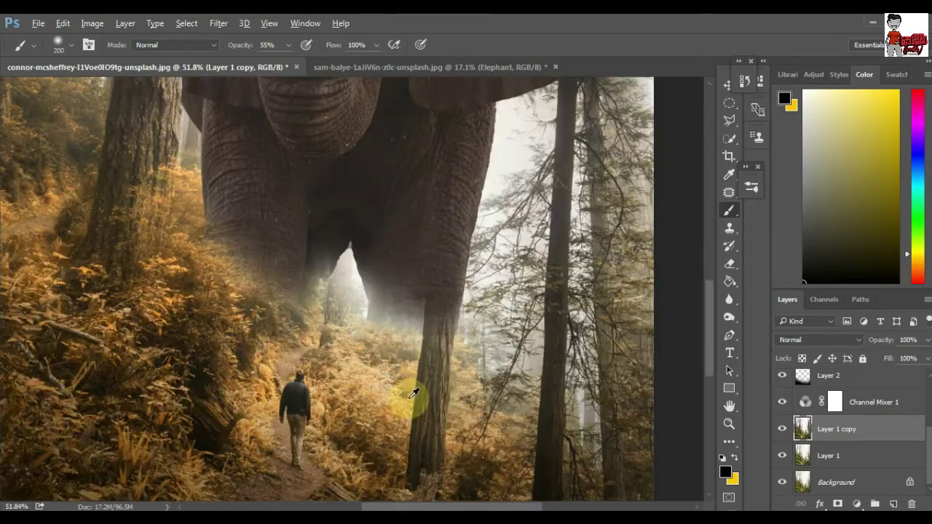
{"action": "left_click", "coordinate": [729, 120]}
{"action": "scroll", "coordinate": [397, 451], "scroll_direction": "down", "scroll_amount": 1}
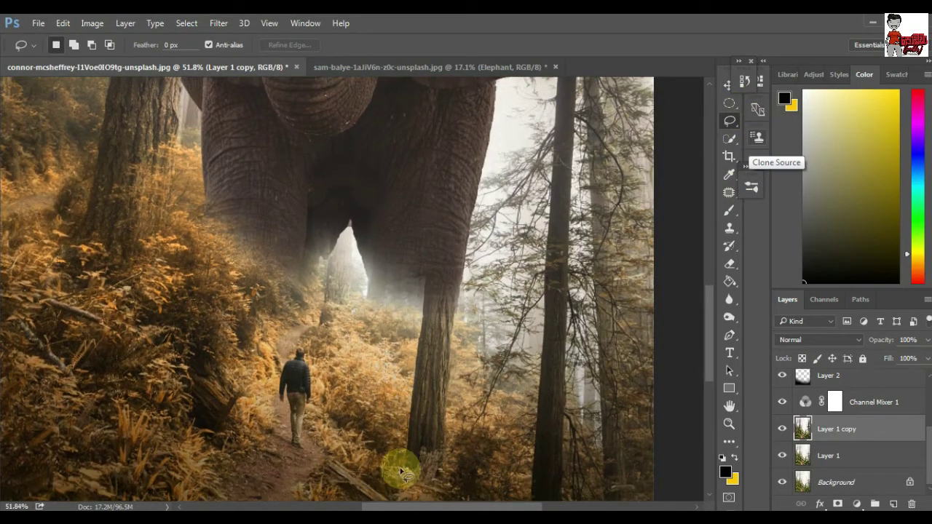
{"action": "mouse_move", "coordinate": [404, 466]}
{"action": "left_mouse_down"}
{"action": "mouse_move", "coordinate": [472, 333]}
{"action": "mouse_move", "coordinate": [399, 475]}
{"action": "mouse_move", "coordinate": [410, 417]}
{"action": "left_mouse_up"}
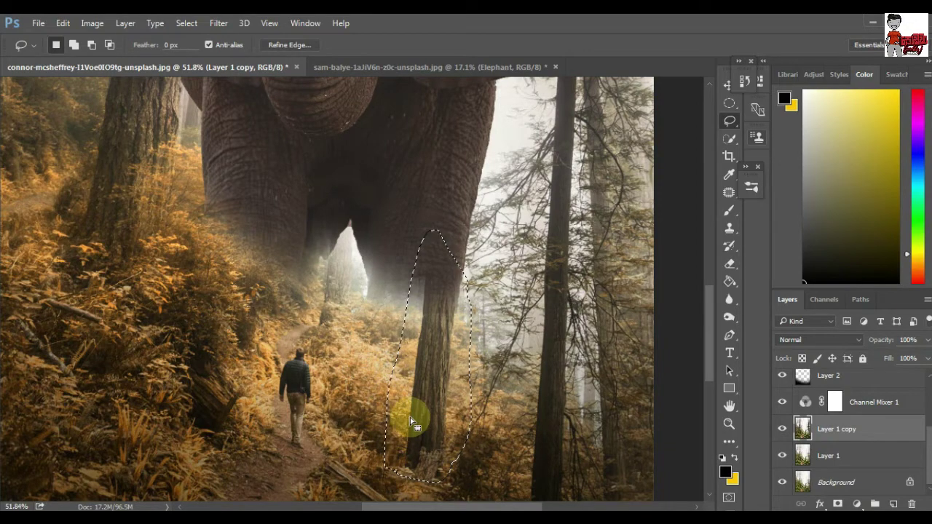
{"action": "key", "text": "shift+F5"}
{"action": "left_click", "coordinate": [479, 153]}
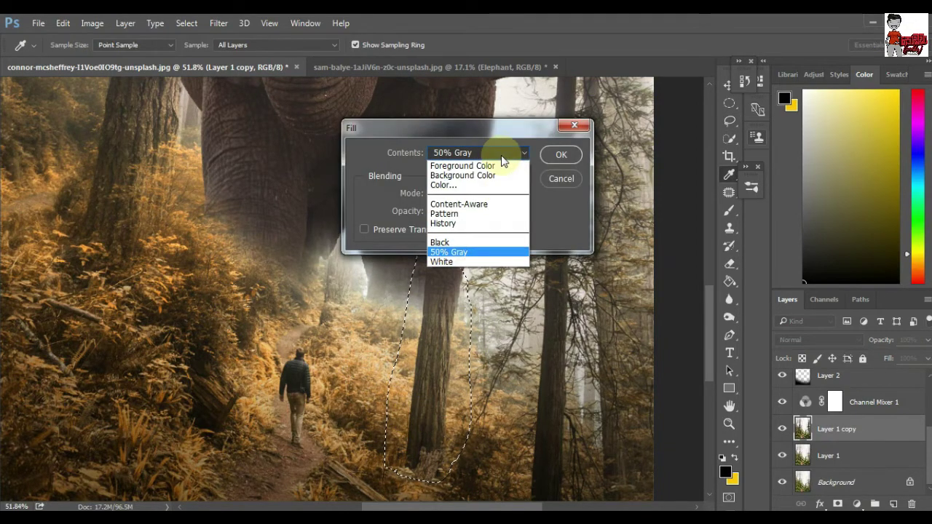
{"action": "left_click", "coordinate": [459, 204]}
{"action": "left_click", "coordinate": [561, 155]}
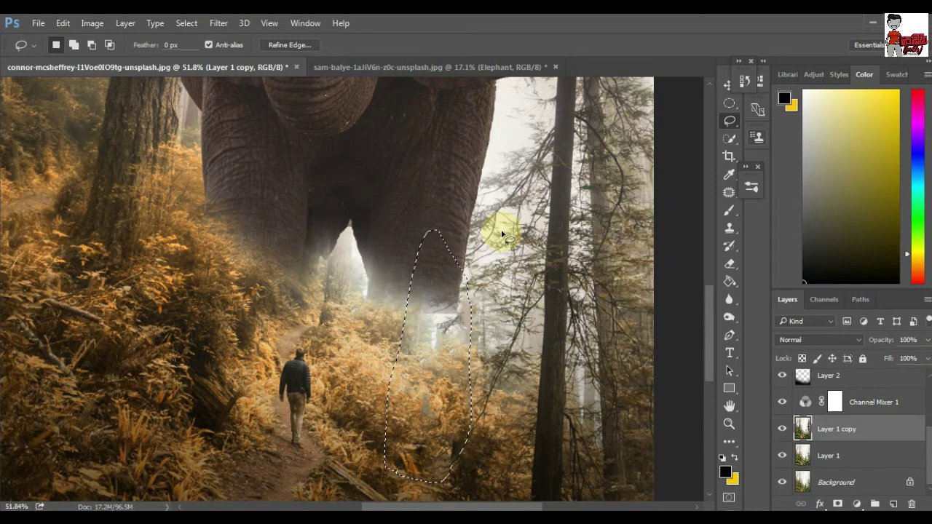
{"action": "scroll", "coordinate": [857, 431], "scroll_direction": "up", "scroll_amount": 3}
{"action": "left_click", "coordinate": [865, 383]}
Switch to the brush and target the Elephant copy layer mask with default black/white colours.
{"action": "left_click_drag", "start_coordinate": [833, 142], "coordinate": [805, 91]}
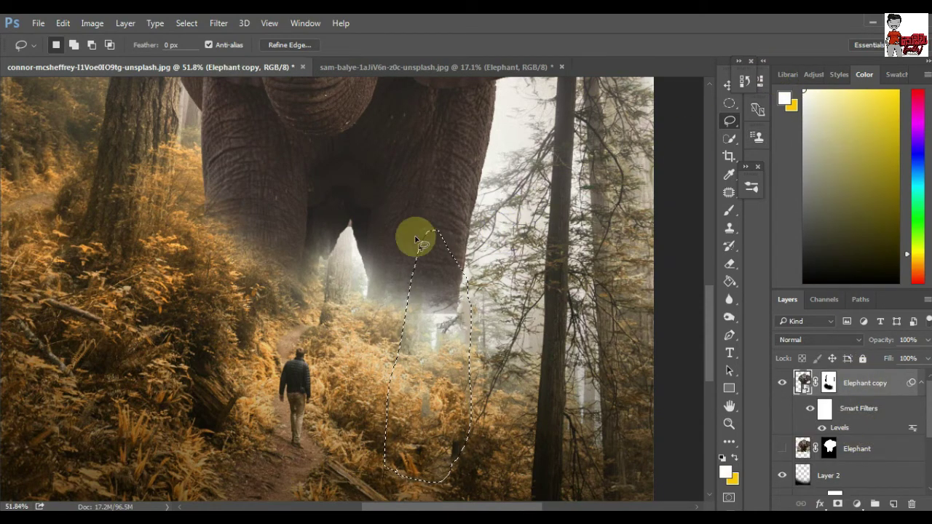
{"action": "key", "text": "b"}
{"action": "left_click", "coordinate": [829, 383]}
{"action": "key", "text": "d"}
{"action": "key", "text": "x"}
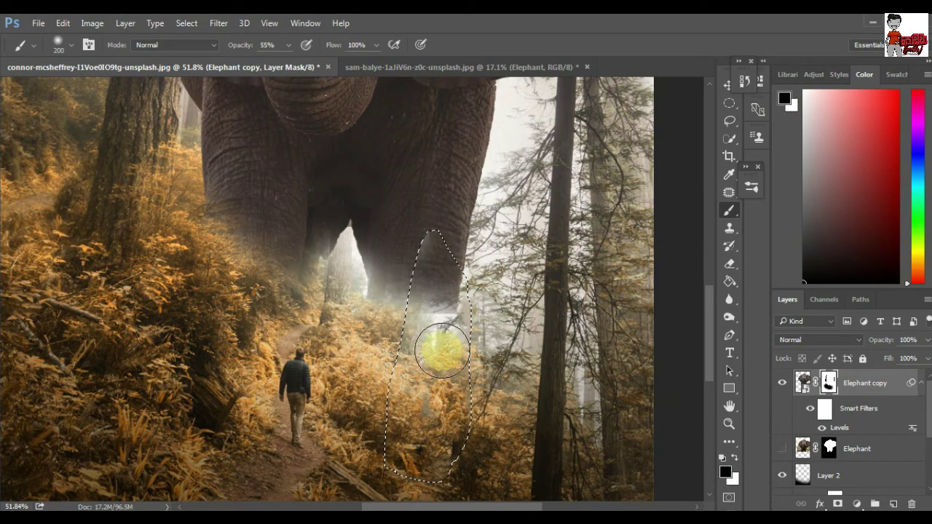
{"action": "key", "text": "ctrl+2"}
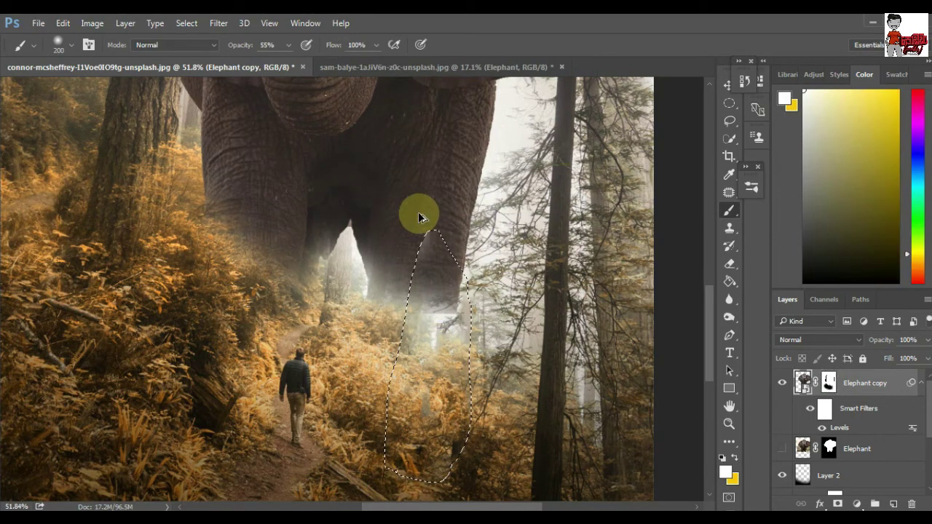
Deselect, then paint black on the Elephant copy mask over the mist below the elephant.
{"action": "key", "text": "ctrl+d"}
{"action": "left_click", "coordinate": [829, 383]}
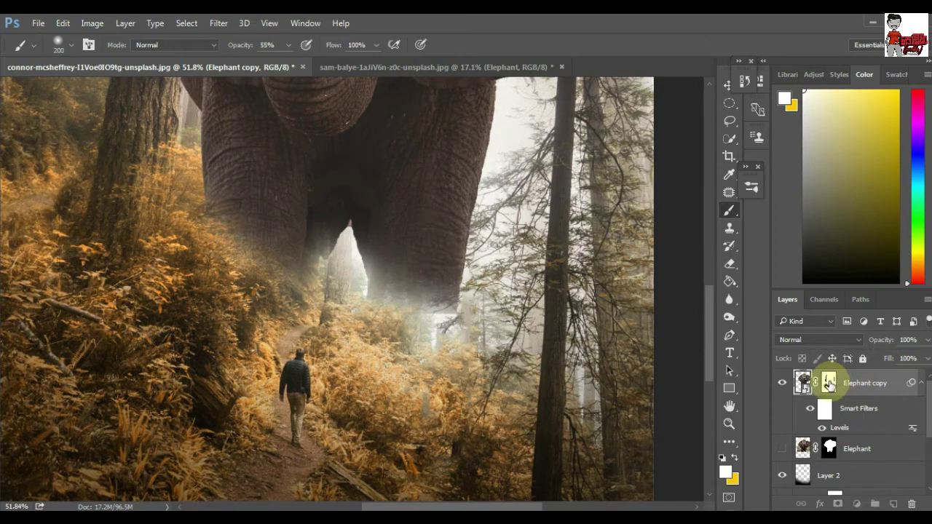
{"action": "key", "text": "d"}
{"action": "key", "text": "x"}
{"action": "key", "text": "x"}
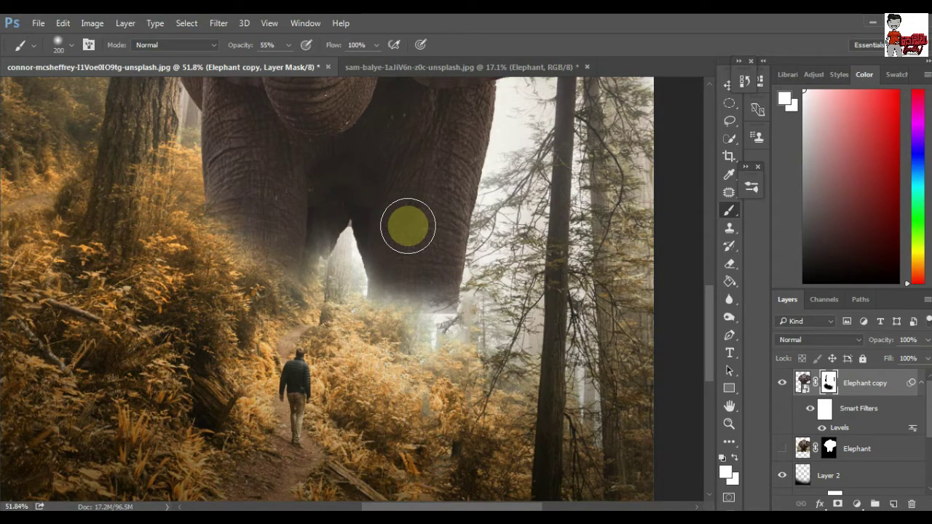
{"action": "left_click", "coordinate": [804, 282]}
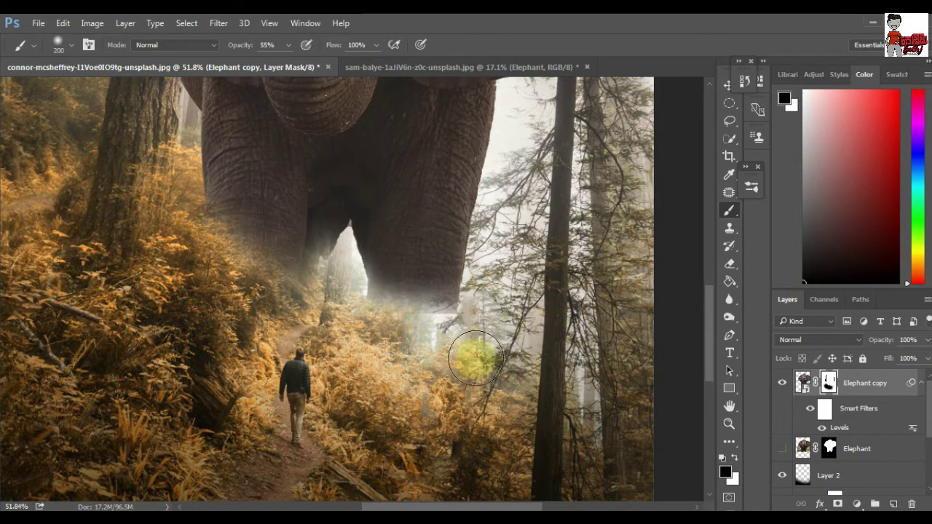
{"action": "mouse_move", "coordinate": [475, 357]}
{"action": "left_mouse_down"}
{"action": "mouse_move", "coordinate": [402, 376]}
{"action": "mouse_move", "coordinate": [321, 306]}
{"action": "left_mouse_up"}
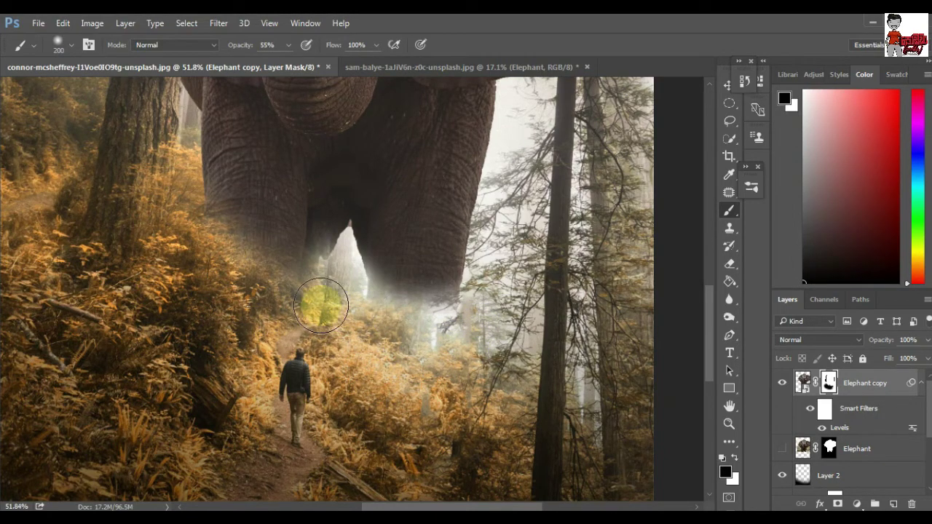
{"action": "scroll", "coordinate": [321, 306], "scroll_direction": "down", "scroll_amount": 2}
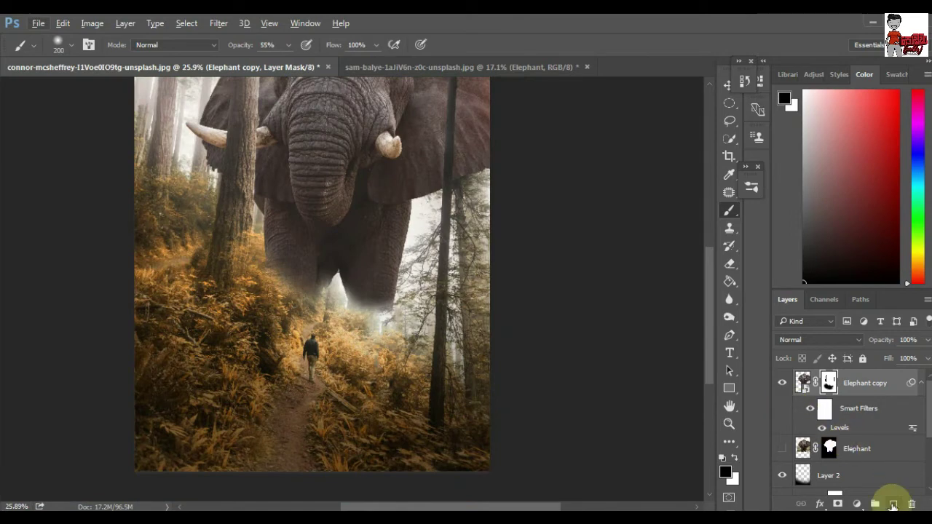
Add a new layer clipped to Elephant copy and set a 35% opacity, 500-size brush.
{"action": "left_click", "coordinate": [893, 504]}
{"action": "right_click", "coordinate": [849, 382]}
{"action": "left_click", "coordinate": [628, 322]}
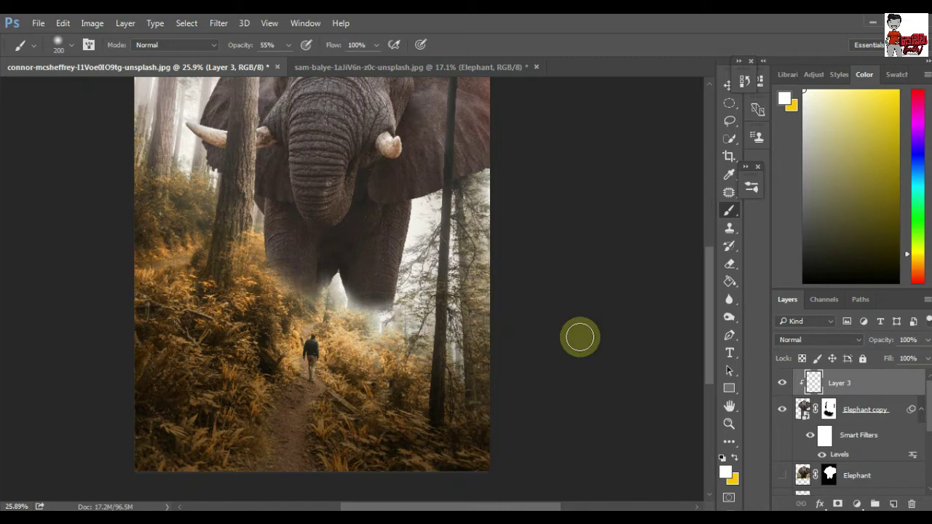
{"action": "left_click_drag", "start_coordinate": [289, 45], "coordinate": [279, 62]}
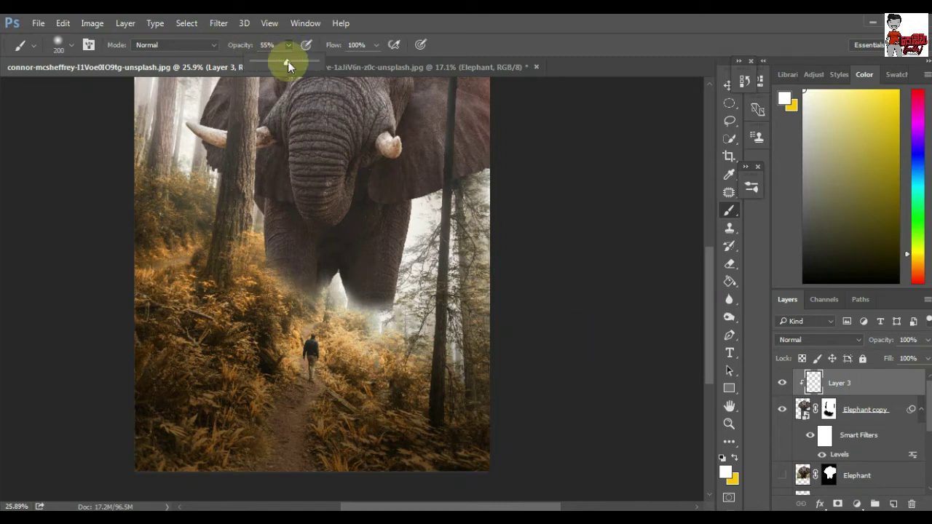
{"action": "scroll", "coordinate": [354, 327], "scroll_direction": "down", "scroll_amount": 2}
{"action": "scroll", "coordinate": [377, 343], "scroll_direction": "up", "scroll_amount": 1}
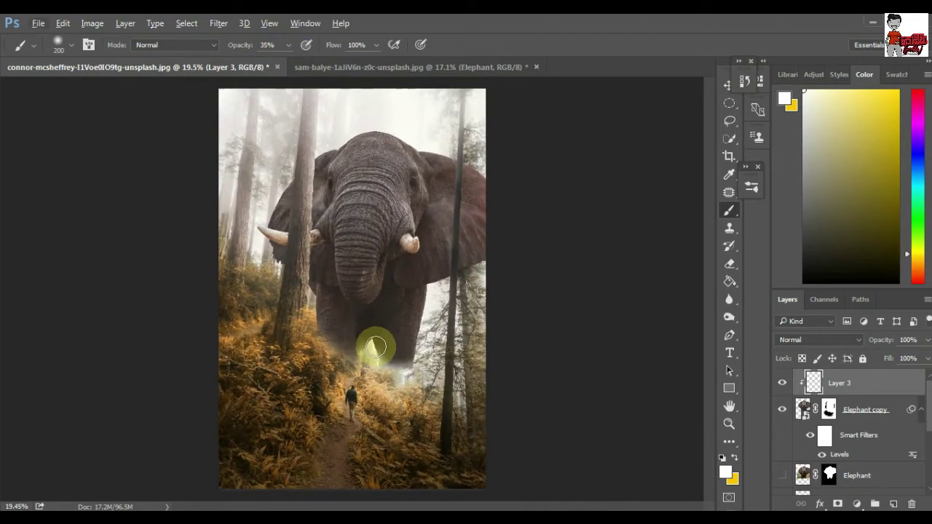
{"action": "key", "text": "bracketright"}
{"action": "key", "text": "bracketright"}
{"action": "key", "text": "bracketright"}
Paint white haze over the elephant's legs, undoing stray strokes, with the layer at 96% opacity.
{"action": "mouse_move", "coordinate": [447, 391]}
{"action": "left_mouse_down"}
{"action": "mouse_move", "coordinate": [462, 407]}
{"action": "mouse_move", "coordinate": [416, 384]}
{"action": "mouse_move", "coordinate": [345, 390]}
{"action": "mouse_move", "coordinate": [376, 382]}
{"action": "left_mouse_up"}
{"action": "key", "text": "ctrl+z"}
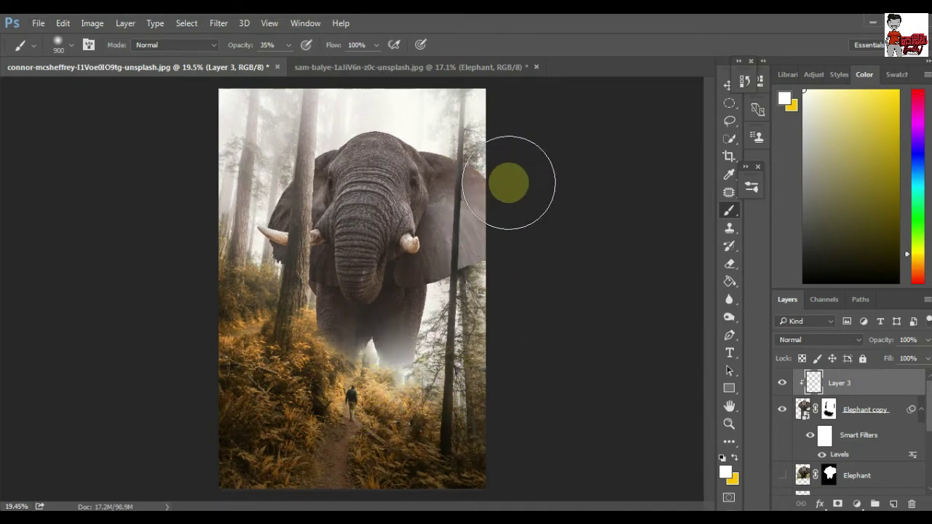
{"action": "key", "text": "ctrl+z"}
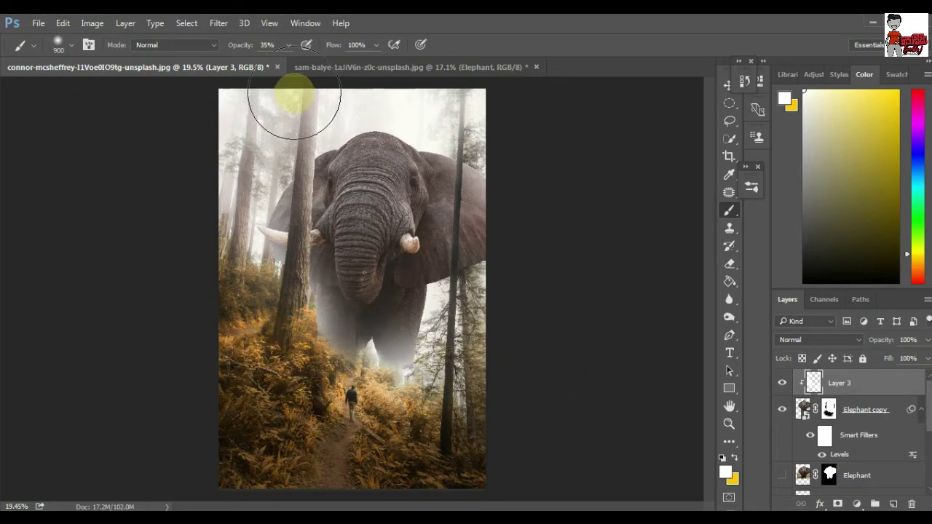
{"action": "left_click_drag", "start_coordinate": [928, 348], "coordinate": [922, 357]}
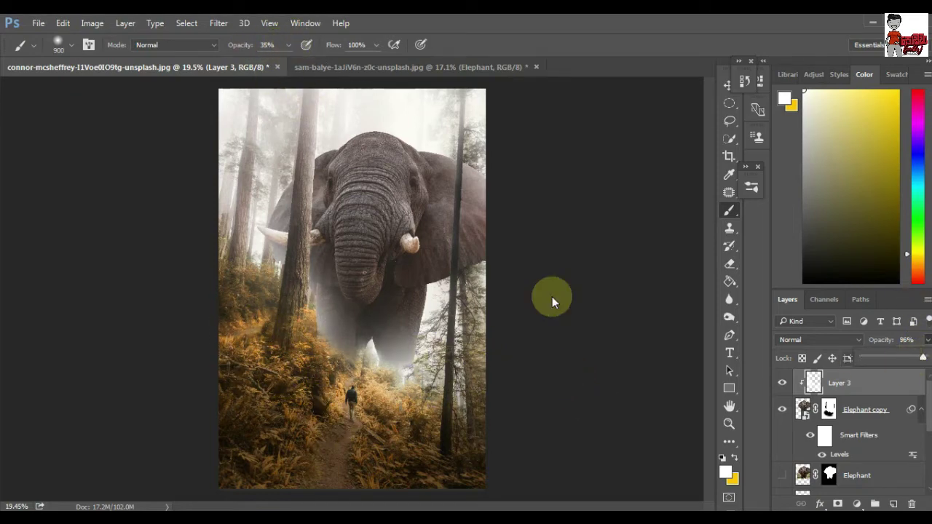
{"action": "left_click_drag", "start_coordinate": [400, 361], "coordinate": [469, 350]}
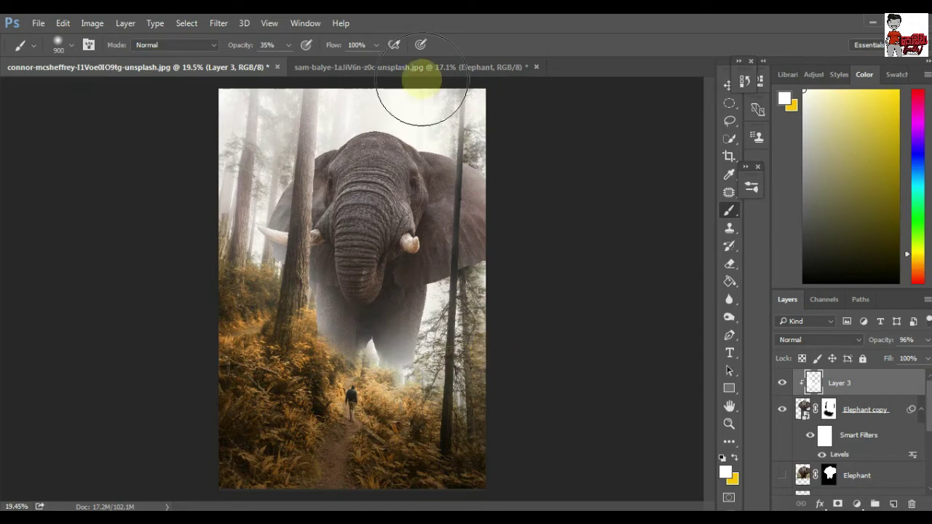
{"action": "scroll", "coordinate": [410, 124], "scroll_direction": "down", "scroll_amount": 2, "text": "alt"}
{"action": "scroll", "coordinate": [413, 125], "scroll_direction": "down", "scroll_amount": 1, "text": "alt"}
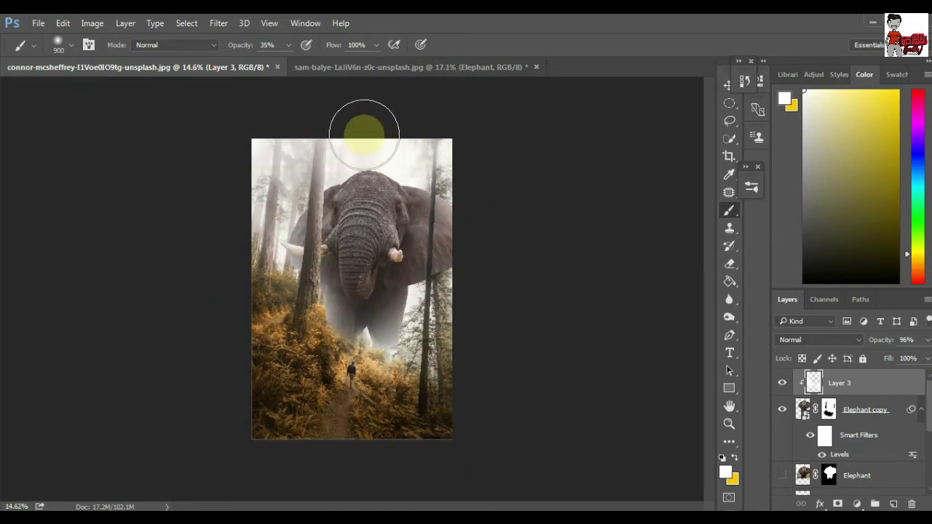
Toggle the haze layer's visibility to compare before and after.
{"action": "left_click", "coordinate": [782, 384]}
{"action": "left_click", "coordinate": [782, 383]}
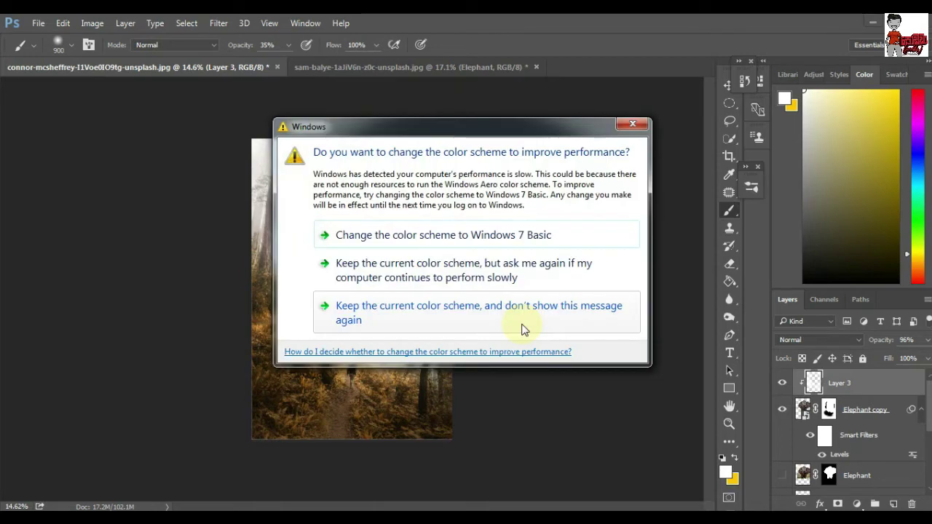
{"action": "left_click", "coordinate": [514, 327]}
{"action": "left_click", "coordinate": [893, 503]}
Convert the new Layer 4 to a smart object and rasterize it back to pixels.
{"action": "right_click", "coordinate": [847, 382]}
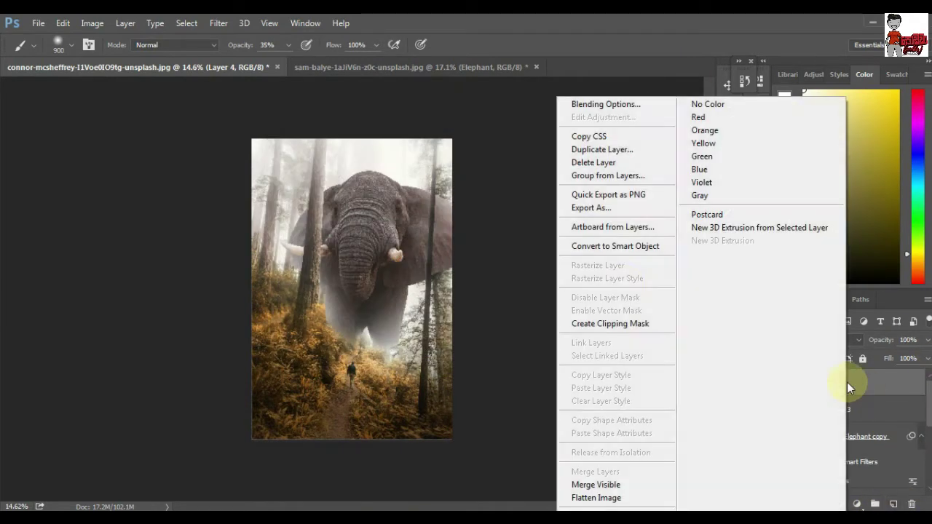
{"action": "left_click", "coordinate": [622, 246]}
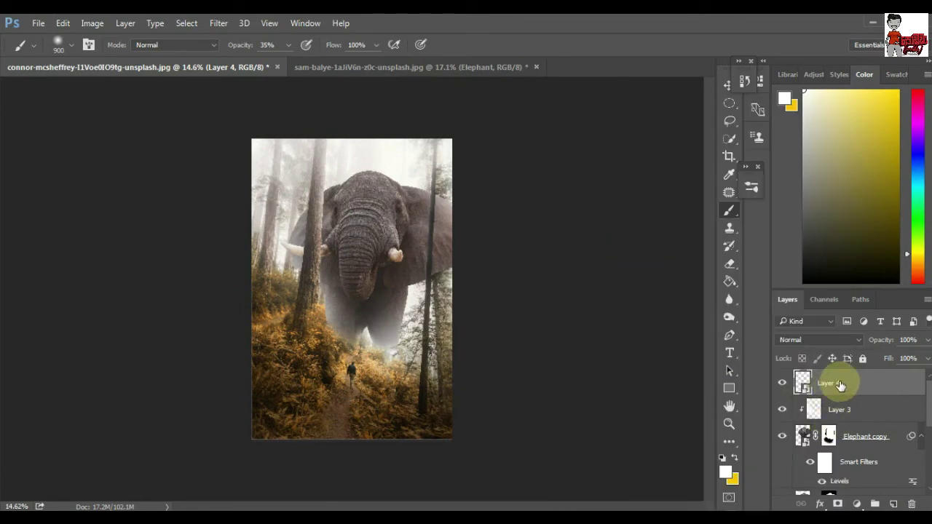
{"action": "right_click", "coordinate": [804, 384]}
{"action": "key", "text": "Escape"}
{"action": "right_click", "coordinate": [857, 384]}
{"action": "left_click", "coordinate": [648, 318]}
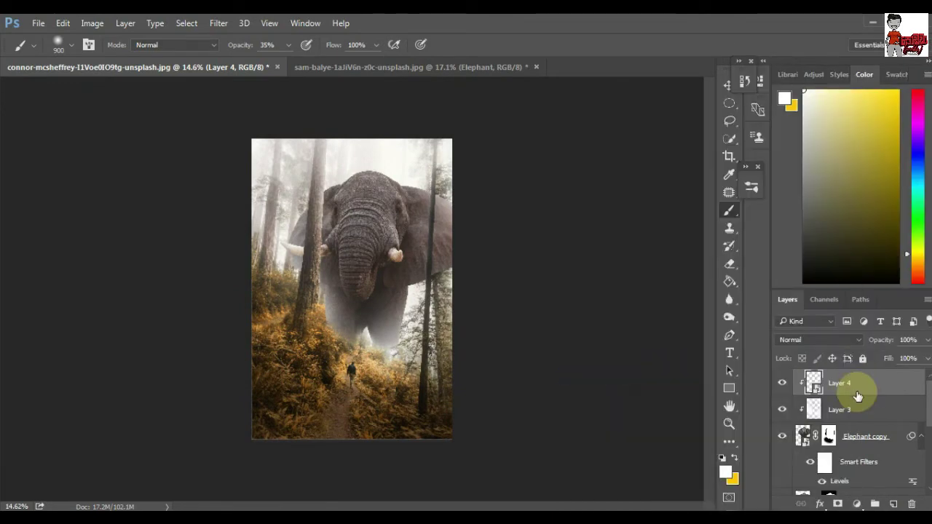
{"action": "right_click", "coordinate": [828, 386]}
{"action": "mouse_move", "coordinate": [839, 384]}
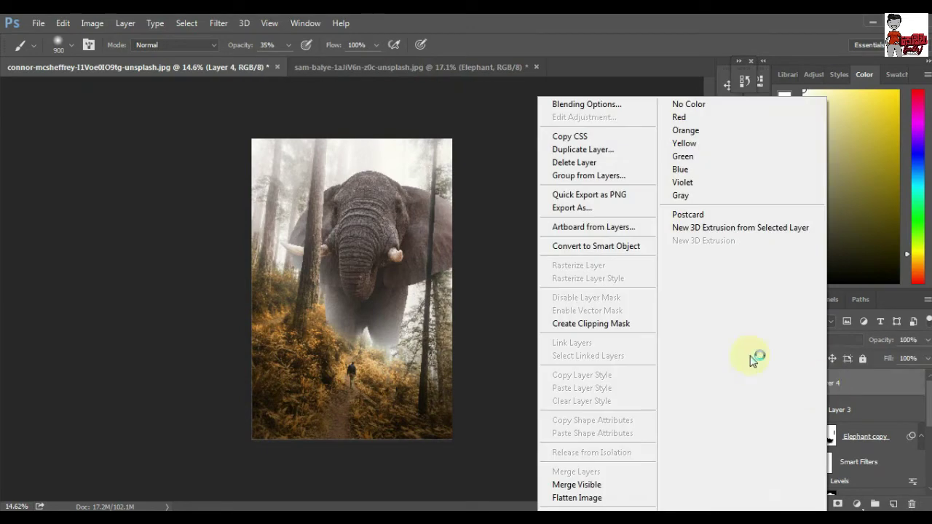
{"action": "left_click", "coordinate": [753, 357]}
Fill Layer 4 with 50% Gray and set its blend mode to Overlay.
{"action": "key", "text": "shift+F5"}
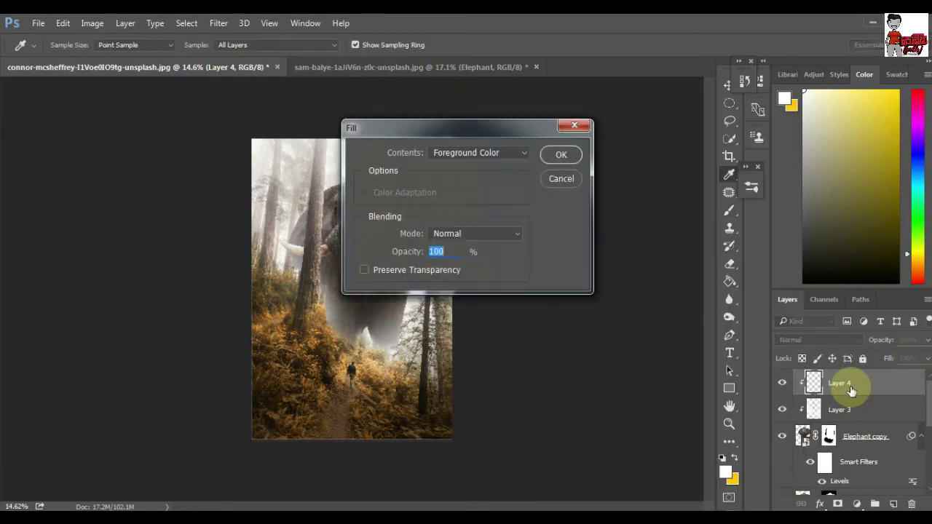
{"action": "left_click", "coordinate": [509, 151]}
{"action": "left_click", "coordinate": [474, 252]}
{"action": "left_click", "coordinate": [562, 155]}
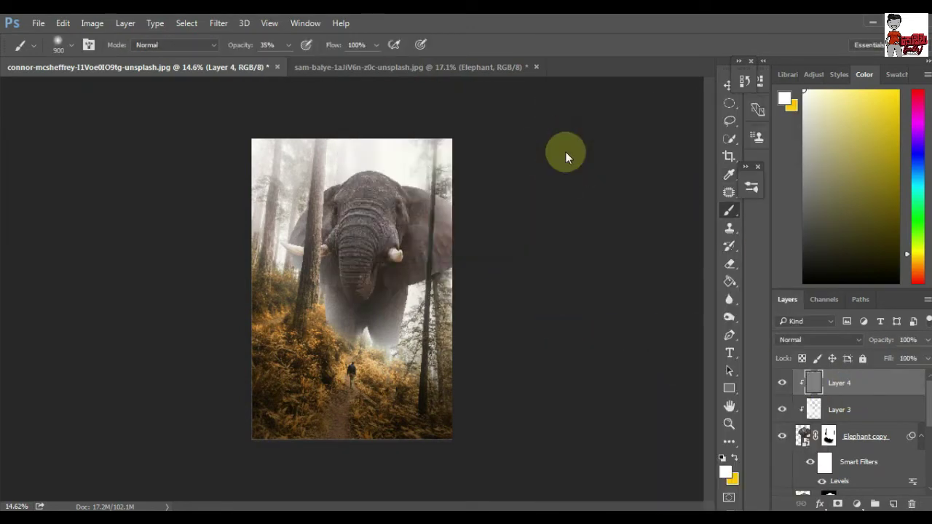
{"action": "left_click", "coordinate": [819, 339]}
{"action": "left_click", "coordinate": [822, 194]}
{"action": "left_click", "coordinate": [727, 321]}
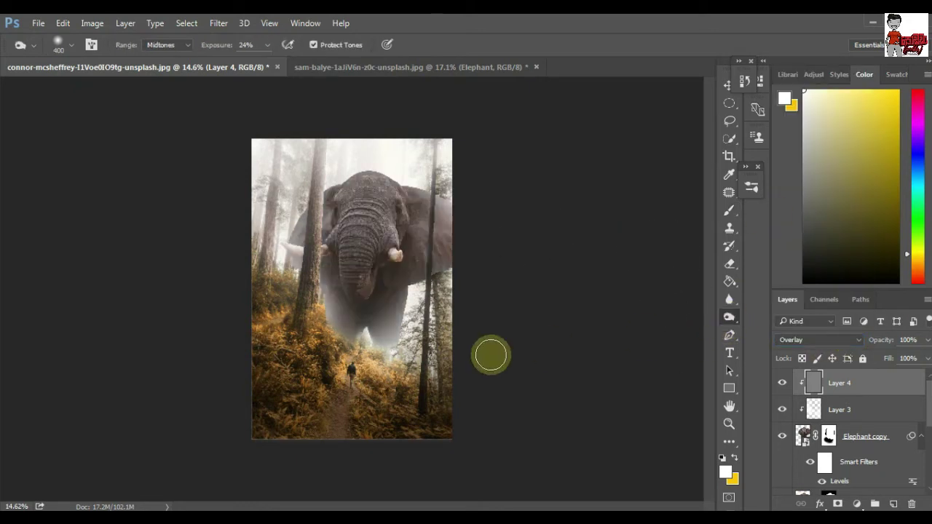
Burn shadows between the elephant's legs and down its right leg using 175–300 brushes.
{"action": "scroll", "coordinate": [323, 304], "scroll_direction": "up", "scroll_amount": 2}
{"action": "scroll", "coordinate": [333, 291], "scroll_direction": "up", "scroll_amount": 2}
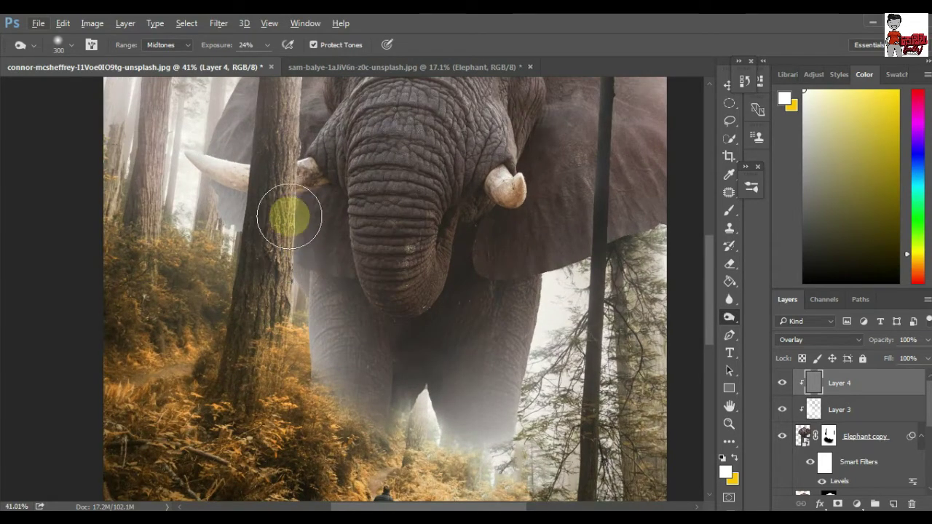
{"action": "key", "text": "bracketleft"}
{"action": "key", "text": "bracketleft"}
{"action": "key", "text": "bracketleft"}
{"action": "mouse_move", "coordinate": [315, 181]}
{"action": "left_mouse_down"}
{"action": "mouse_move", "coordinate": [285, 182]}
{"action": "mouse_move", "coordinate": [303, 180]}
{"action": "mouse_move", "coordinate": [294, 191]}
{"action": "mouse_move", "coordinate": [316, 254]}
{"action": "mouse_move", "coordinate": [421, 367]}
{"action": "left_mouse_up"}
{"action": "mouse_move", "coordinate": [439, 336]}
{"action": "left_mouse_down"}
{"action": "mouse_move", "coordinate": [450, 309]}
{"action": "mouse_move", "coordinate": [385, 369]}
{"action": "left_mouse_up"}
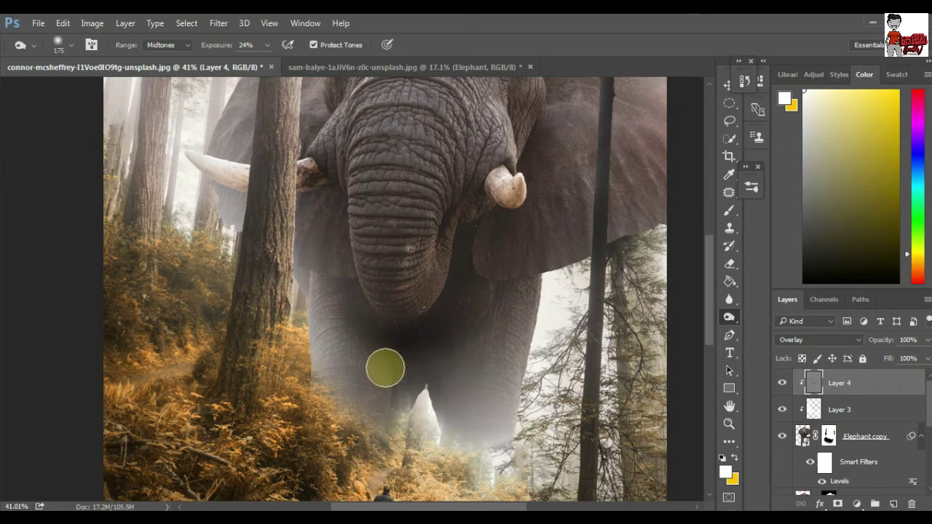
{"action": "key", "text": "bracketright"}
{"action": "key", "text": "bracketright"}
{"action": "key", "text": "bracketright"}
{"action": "mouse_move", "coordinate": [369, 381]}
{"action": "left_mouse_down"}
{"action": "mouse_move", "coordinate": [588, 250]}
{"action": "mouse_move", "coordinate": [308, 214]}
{"action": "mouse_move", "coordinate": [360, 483]}
{"action": "left_mouse_up"}
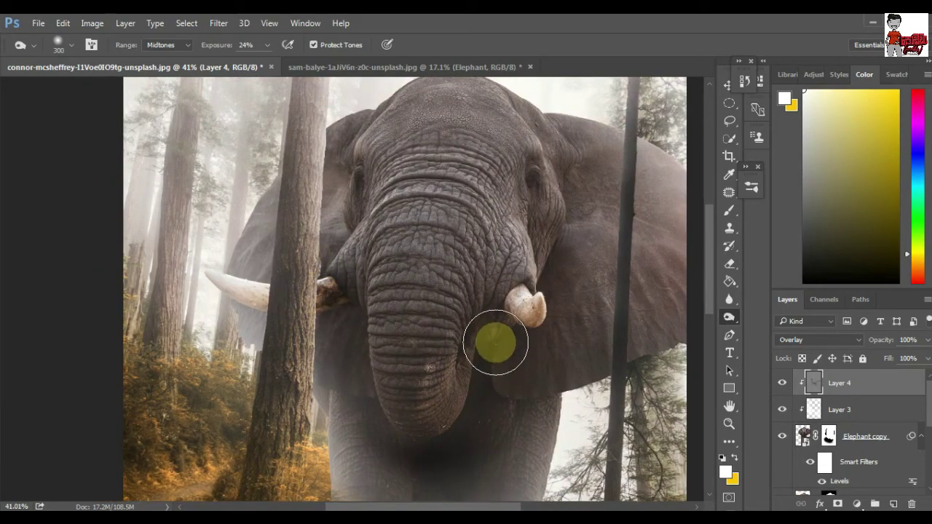
Darken the ear and trunk beside the tusk, then toggle the dodge-and-burn layer to compare.
{"action": "key", "text": "bracketleft"}
{"action": "key", "text": "bracketleft"}
{"action": "key", "text": "bracketleft"}
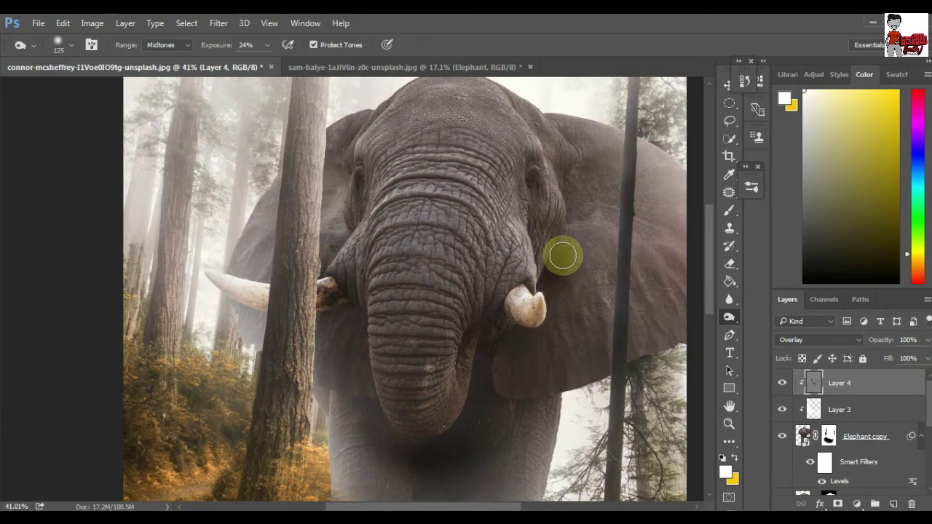
{"action": "mouse_move", "coordinate": [563, 255]}
{"action": "left_mouse_down"}
{"action": "mouse_move", "coordinate": [531, 372]}
{"action": "mouse_move", "coordinate": [560, 321]}
{"action": "mouse_move", "coordinate": [500, 364]}
{"action": "mouse_move", "coordinate": [477, 352]}
{"action": "left_mouse_up"}
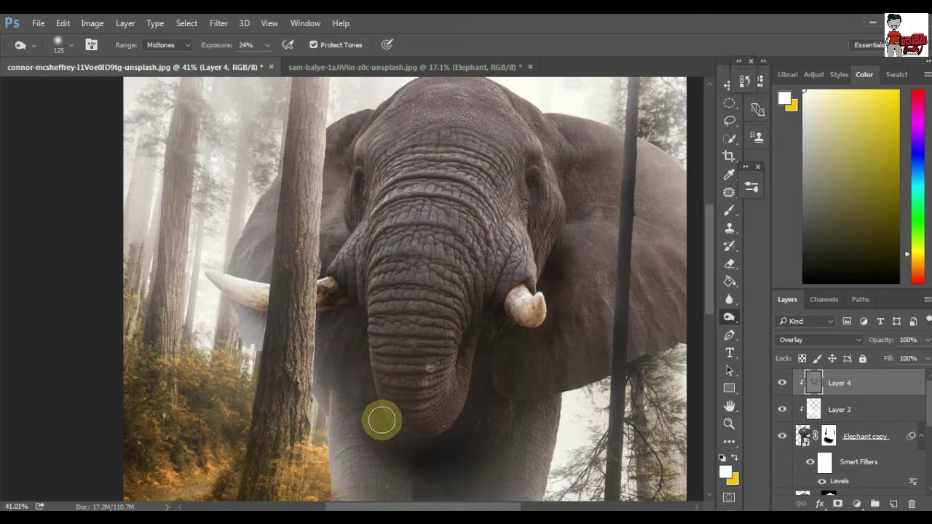
{"action": "left_click_drag", "start_coordinate": [464, 456], "coordinate": [451, 359]}
{"action": "key", "text": "bracketright"}
{"action": "key", "text": "bracketright"}
{"action": "key", "text": "bracketright"}
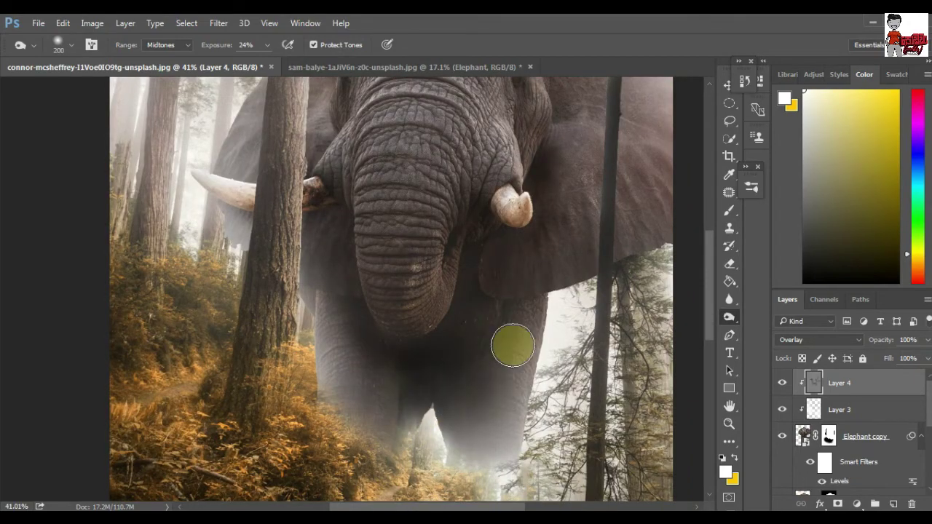
{"action": "left_click_drag", "start_coordinate": [369, 378], "coordinate": [416, 491]}
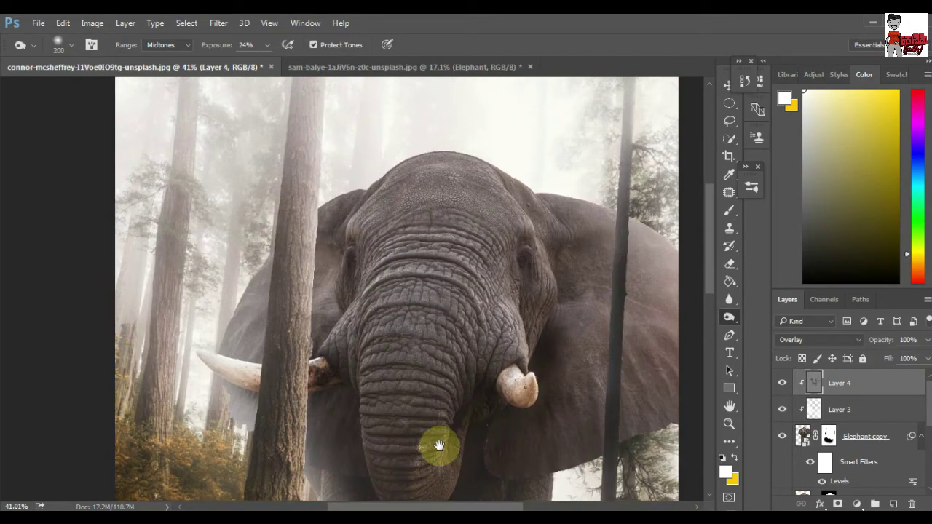
{"action": "scroll", "coordinate": [439, 445], "scroll_direction": "down", "scroll_amount": 3}
{"action": "left_click", "coordinate": [782, 382]}
{"action": "left_click", "coordinate": [782, 382]}
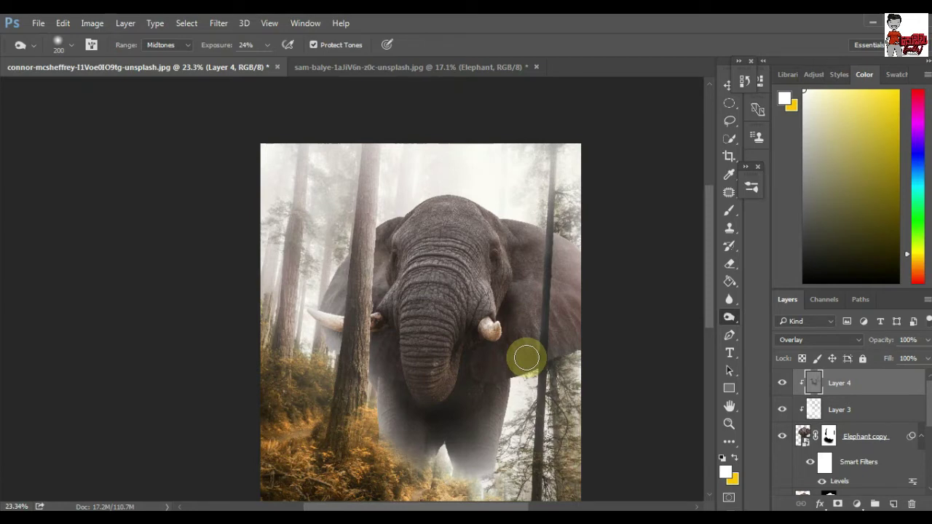
{"action": "left_click_drag", "start_coordinate": [729, 316], "coordinate": [798, 318]}
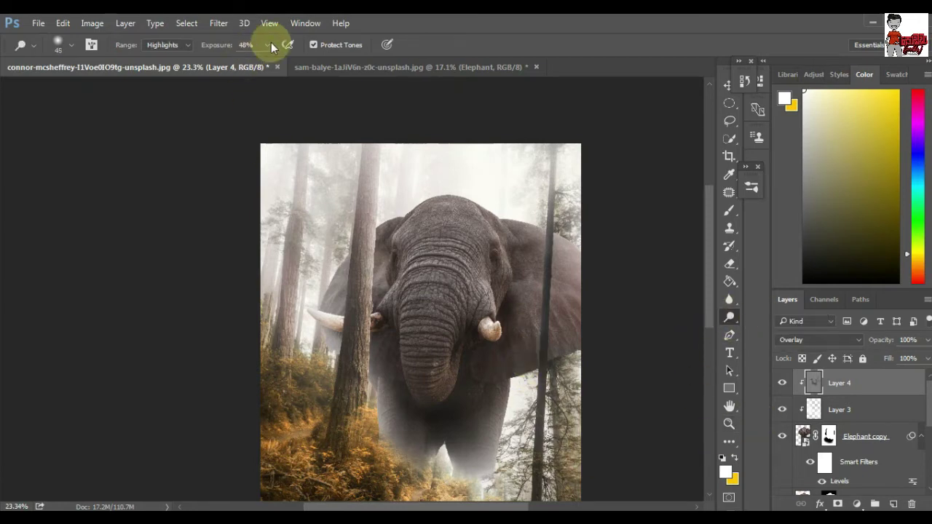
Set Dodge exposure to 54% and size the brush to 200.
{"action": "scroll", "coordinate": [426, 379], "scroll_direction": "up", "scroll_amount": 5, "text": "alt"}
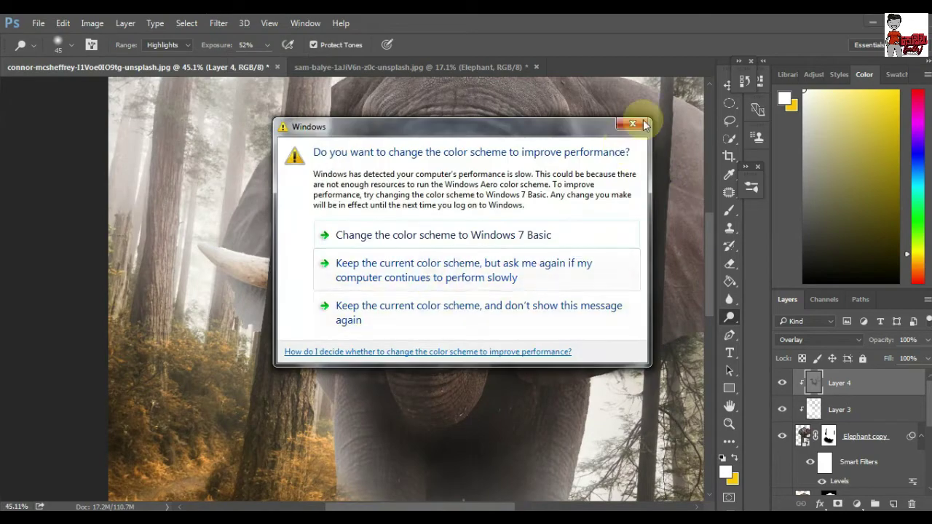
{"action": "left_click_drag", "start_coordinate": [266, 63], "coordinate": [268, 63]}
{"action": "key", "text": "bracketright"}
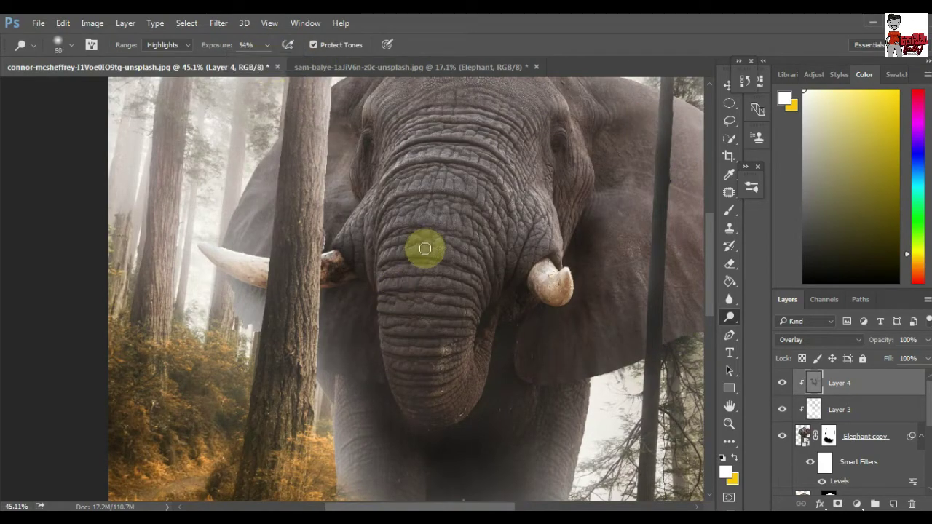
{"action": "key", "text": "bracketright"}
{"action": "key", "text": "bracketright"}
{"action": "scroll", "coordinate": [452, 306], "scroll_direction": "down", "scroll_amount": 2, "text": "alt"}
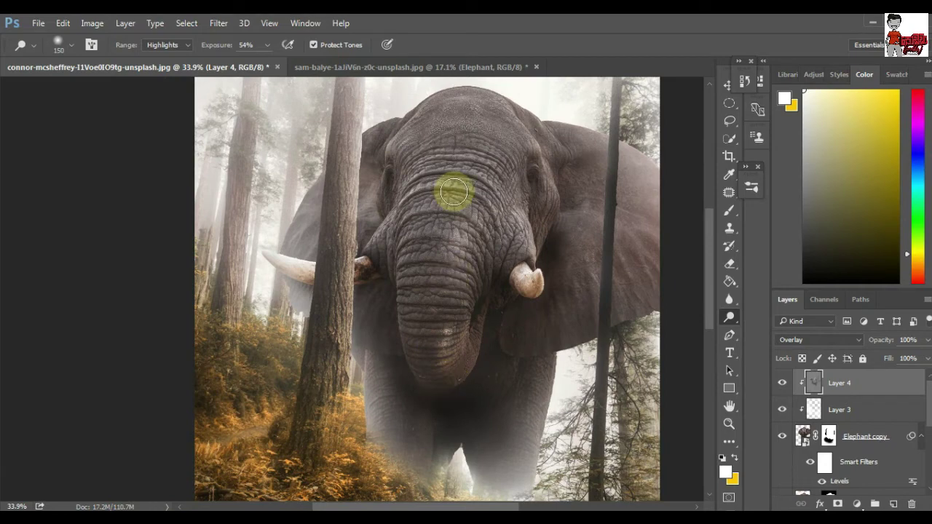
{"action": "scroll", "coordinate": [453, 191], "scroll_direction": "down", "scroll_amount": 1}
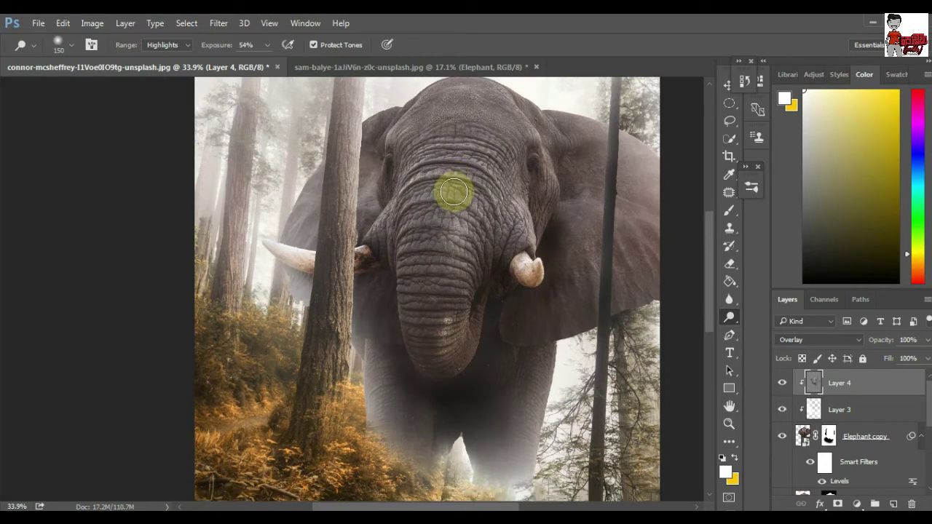
{"action": "key", "text": "bracketright"}
{"action": "key", "text": "bracketright"}
{"action": "key", "text": "bracketright"}
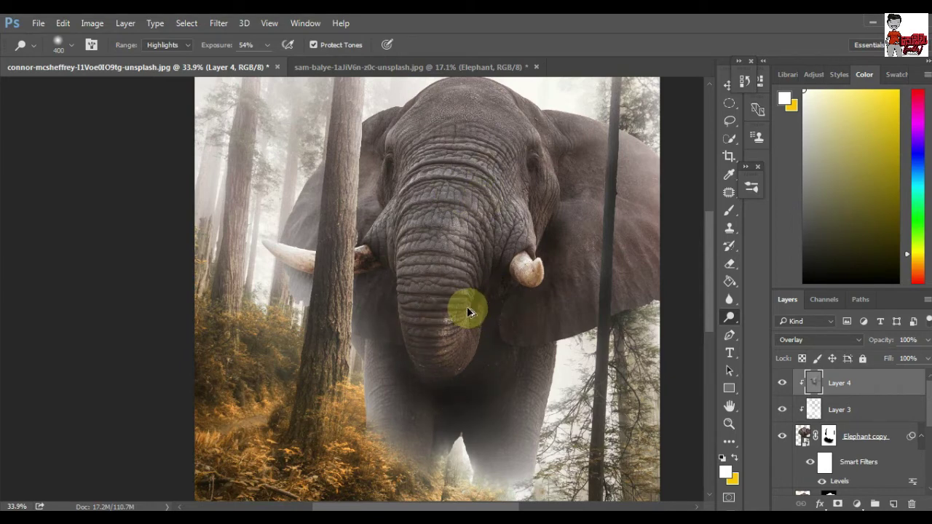
{"action": "key", "text": "bracketleft"}
{"action": "key", "text": "bracketleft"}
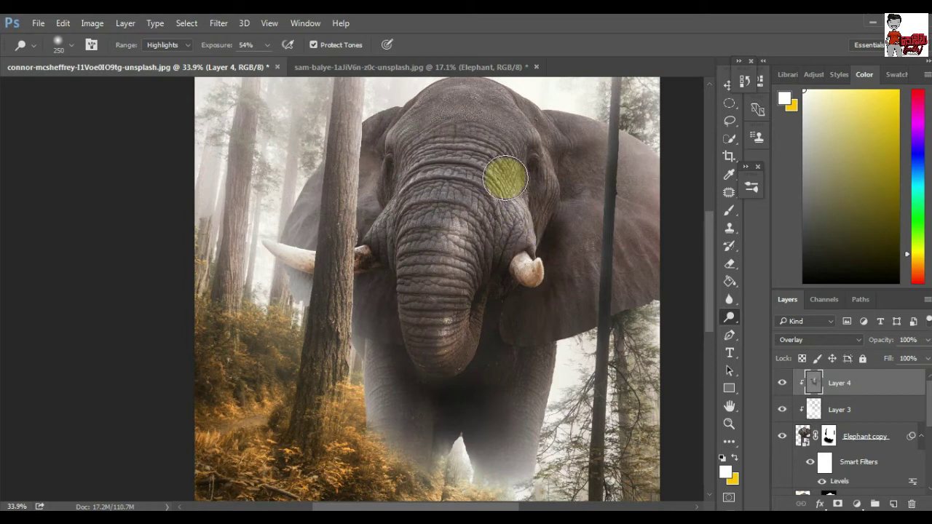
{"action": "key", "text": "bracketleft"}
{"action": "key", "text": "bracketleft"}
{"action": "key", "text": "bracketleft"}
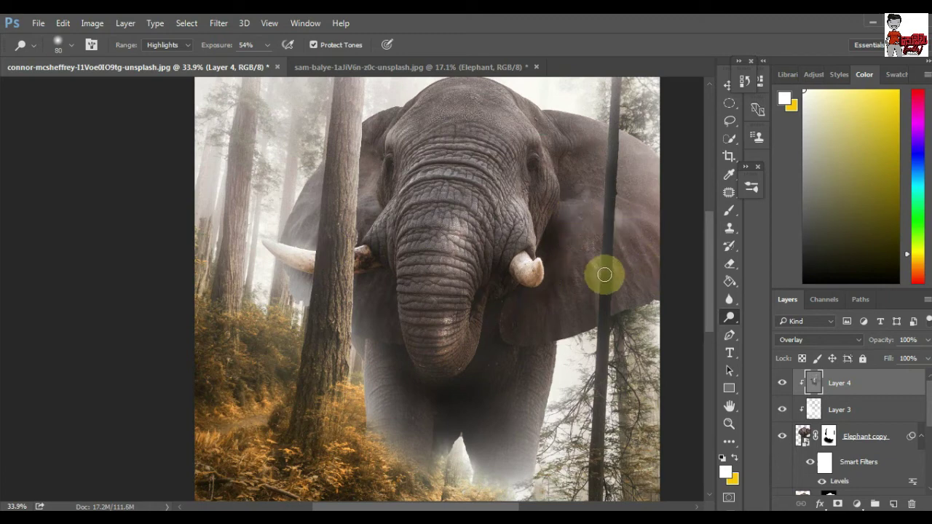
{"action": "key", "text": "bracketright"}
{"action": "key", "text": "bracketright"}
{"action": "key", "text": "bracketright"}
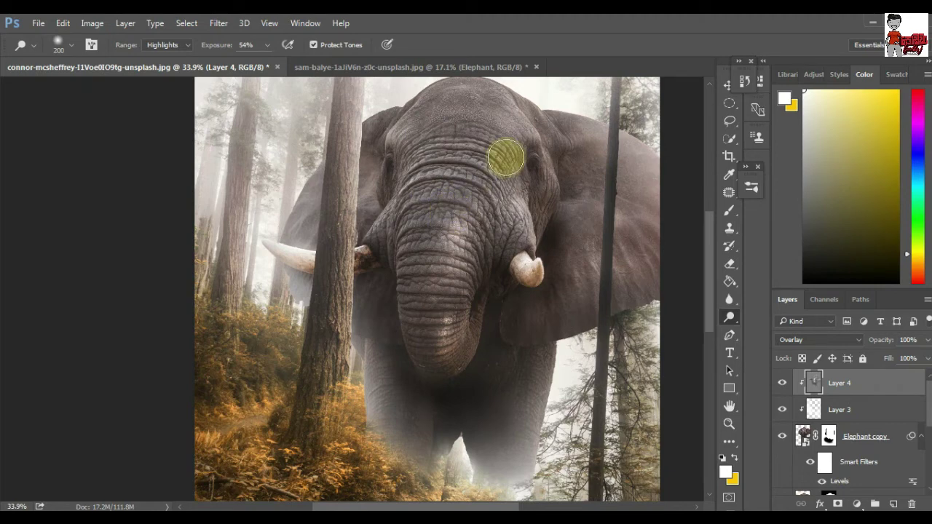
Dodge highlights across the trunk wrinkles, then lower exposure to 40%.
{"action": "left_click", "coordinate": [459, 225]}
{"action": "left_click_drag", "start_coordinate": [459, 226], "coordinate": [477, 230]}
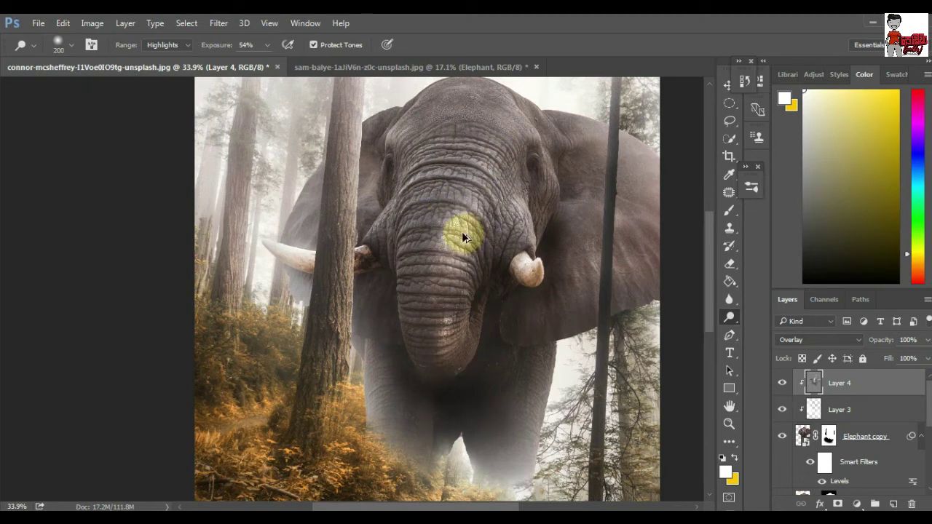
{"action": "left_click", "coordinate": [463, 232]}
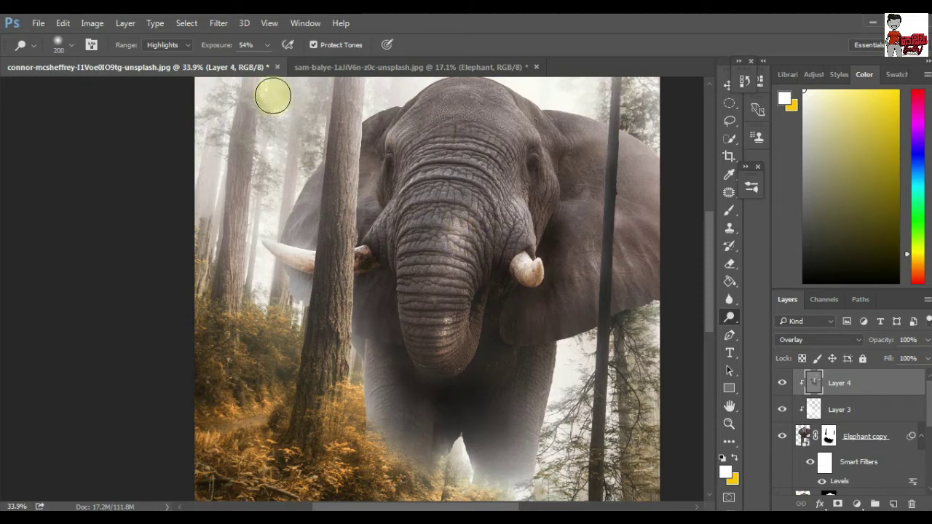
{"action": "key", "text": "4"}
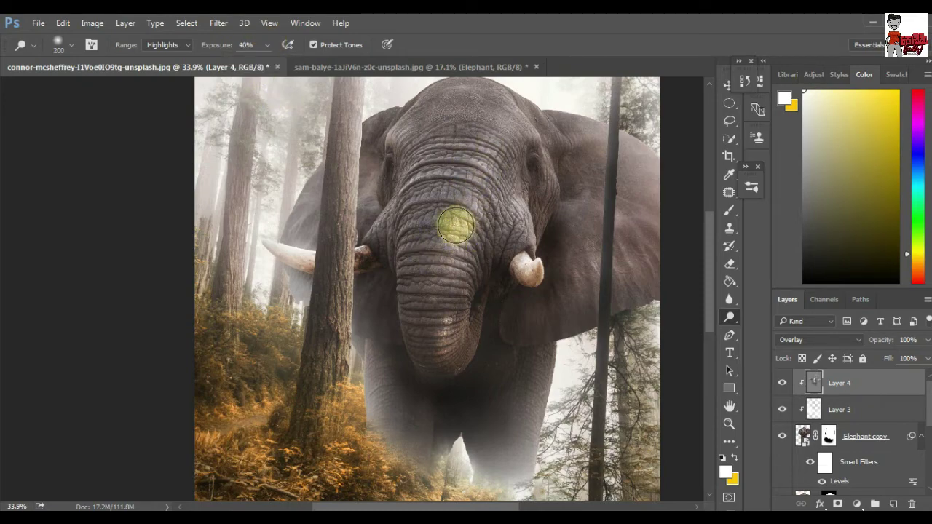
{"action": "scroll", "coordinate": [461, 337], "scroll_direction": "down", "scroll_amount": 3}
Dodge highlights up along the elephant's trunk at 40% exposure.
{"action": "left_click", "coordinate": [457, 322]}
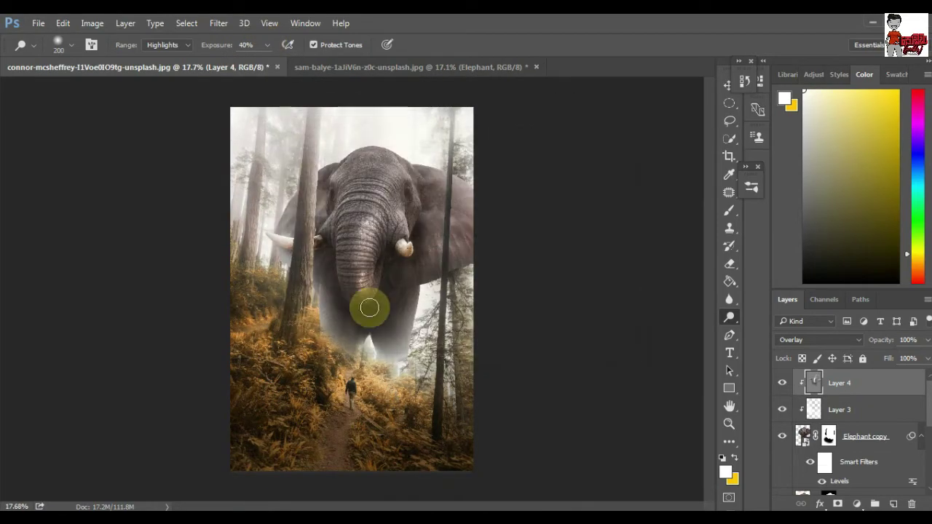
{"action": "mouse_move", "coordinate": [358, 319]}
{"action": "left_mouse_down"}
{"action": "mouse_move", "coordinate": [370, 234]}
{"action": "mouse_move", "coordinate": [367, 327]}
{"action": "mouse_move", "coordinate": [366, 267]}
{"action": "mouse_move", "coordinate": [362, 276]}
{"action": "mouse_move", "coordinate": [386, 192]}
{"action": "mouse_move", "coordinate": [376, 240]}
{"action": "mouse_move", "coordinate": [364, 244]}
{"action": "mouse_move", "coordinate": [395, 162]}
{"action": "mouse_move", "coordinate": [381, 146]}
{"action": "mouse_move", "coordinate": [377, 177]}
{"action": "mouse_move", "coordinate": [364, 155]}
{"action": "mouse_move", "coordinate": [408, 158]}
{"action": "left_mouse_up"}
{"action": "key", "text": "bracketleft"}
{"action": "key", "text": "bracketleft"}
{"action": "scroll", "coordinate": [361, 276], "scroll_direction": "up", "scroll_amount": 2}
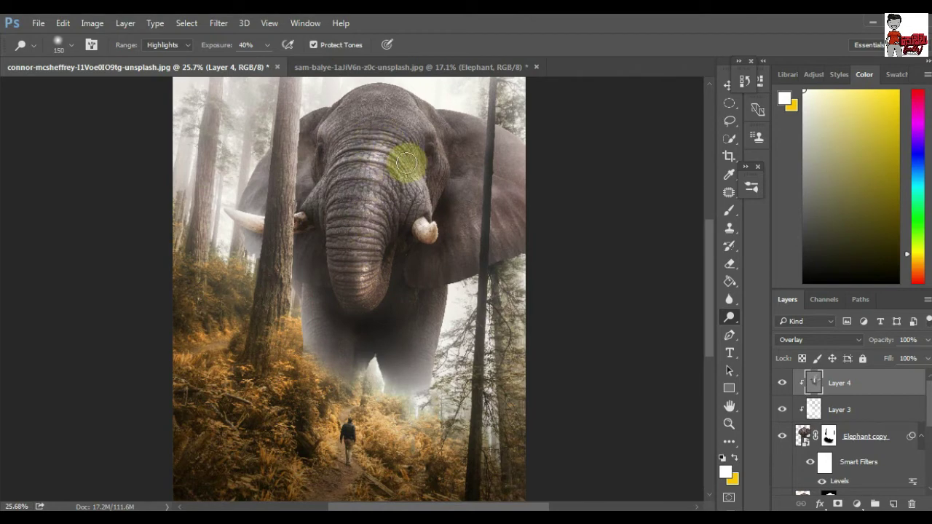
{"action": "scroll", "coordinate": [386, 205], "scroll_direction": "down", "scroll_amount": 2}
{"action": "scroll", "coordinate": [385, 204], "scroll_direction": "down", "scroll_amount": 1}
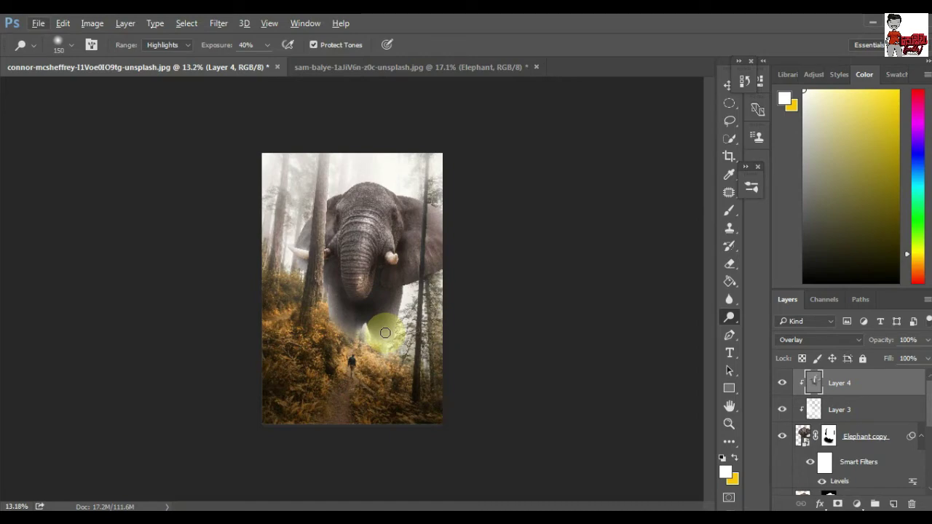
{"action": "scroll", "coordinate": [357, 340], "scroll_direction": "up", "scroll_amount": 2}
Lower dodge exposure to 26% and brighten the trunk and forehead with a 250–400 brush.
{"action": "key", "text": "bracketright"}
{"action": "key", "text": "bracketright"}
{"action": "key", "text": "bracketright"}
{"action": "left_click", "coordinate": [268, 44]}
{"action": "left_click_drag", "start_coordinate": [263, 62], "coordinate": [256, 62]}
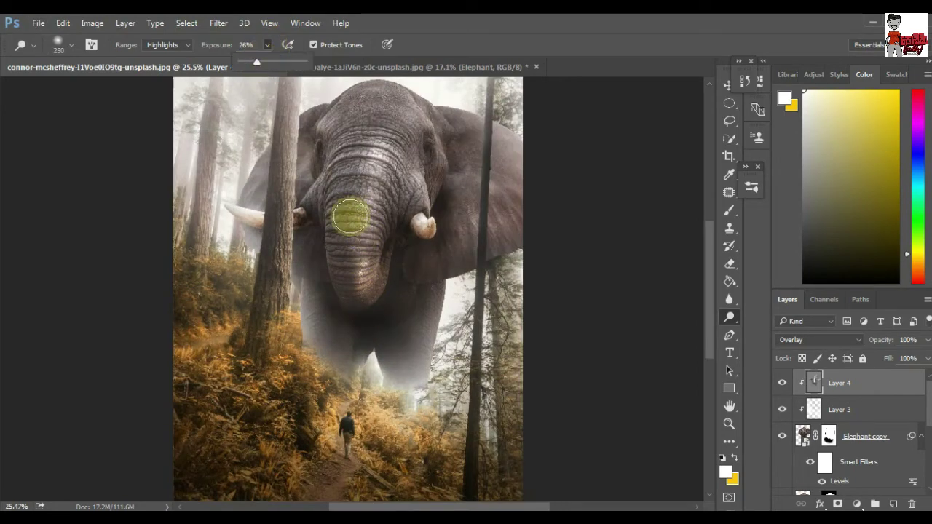
{"action": "mouse_move", "coordinate": [350, 217]}
{"action": "left_mouse_down"}
{"action": "mouse_move", "coordinate": [353, 273]}
{"action": "mouse_move", "coordinate": [364, 142]}
{"action": "mouse_move", "coordinate": [343, 156]}
{"action": "mouse_move", "coordinate": [395, 120]}
{"action": "mouse_move", "coordinate": [349, 218]}
{"action": "left_mouse_up"}
{"action": "key", "text": "bracketright"}
{"action": "key", "text": "bracketright"}
{"action": "scroll", "coordinate": [349, 219], "scroll_direction": "down", "scroll_amount": 2}
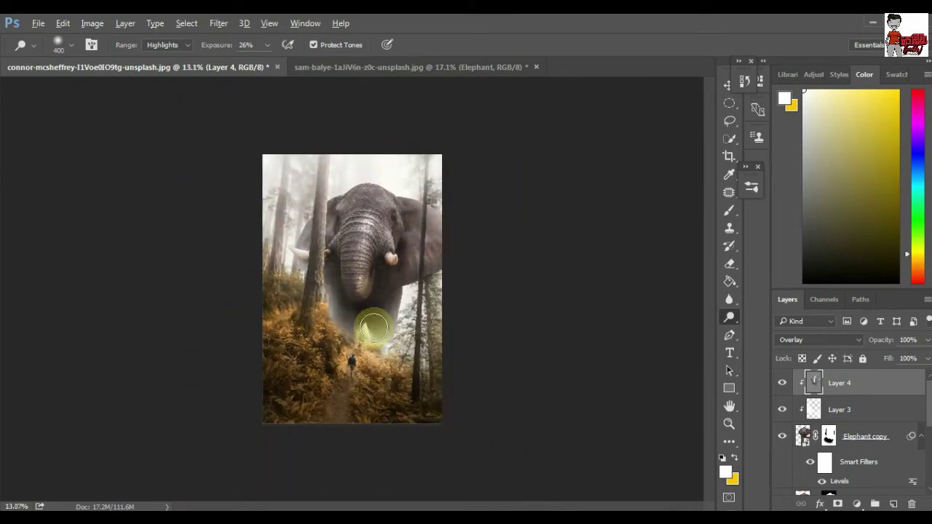
{"action": "scroll", "coordinate": [372, 350], "scroll_direction": "down", "scroll_amount": 1}
{"action": "scroll", "coordinate": [378, 312], "scroll_direction": "up", "scroll_amount": 2}
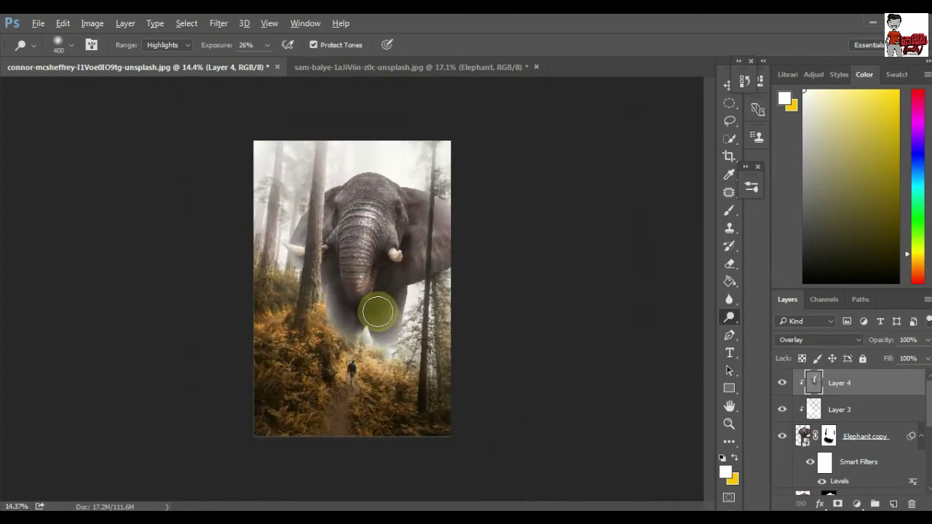
{"action": "scroll", "coordinate": [378, 312], "scroll_direction": "up", "scroll_amount": 1}
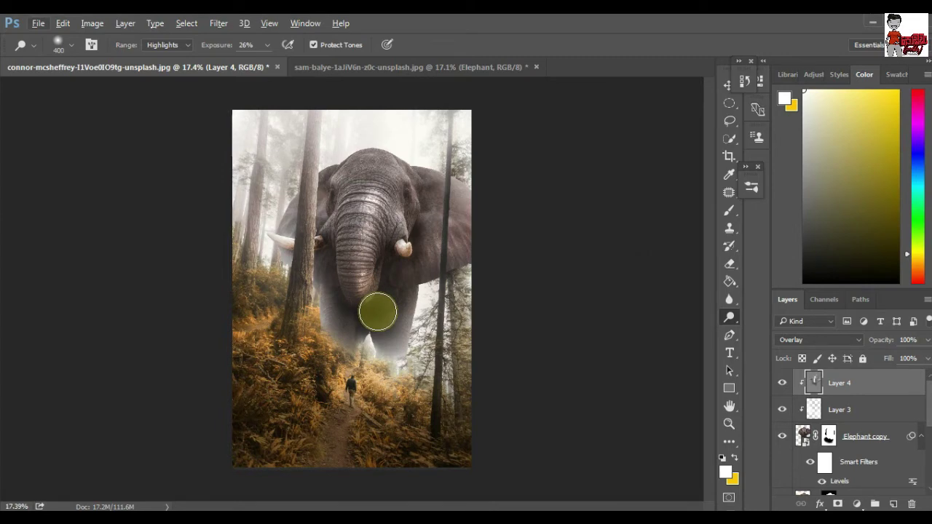
Add a Color Lookup layer using Moonlight.3DL and set its opacity to 91%.
{"action": "left_click", "coordinate": [893, 504]}
{"action": "left_click", "coordinate": [857, 504]}
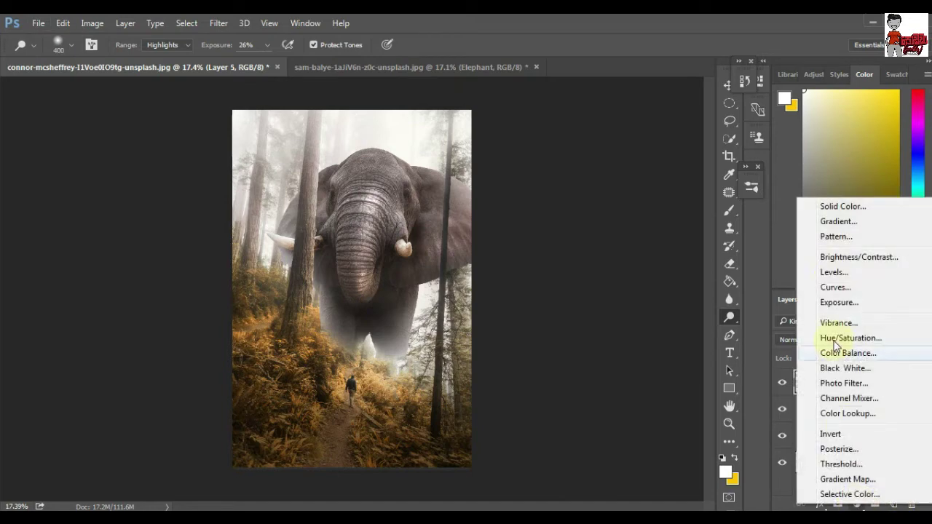
{"action": "left_click", "coordinate": [845, 413]}
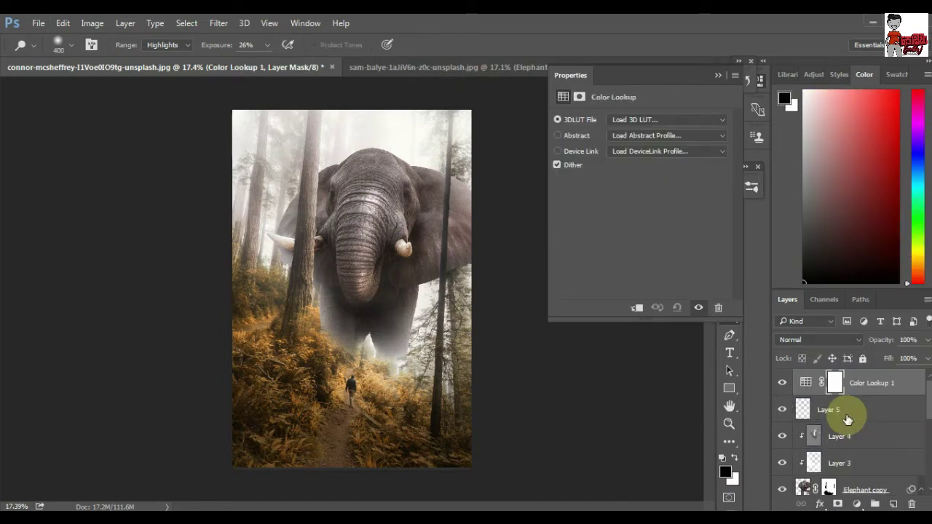
{"action": "left_click", "coordinate": [712, 119]}
{"action": "left_click", "coordinate": [640, 461]}
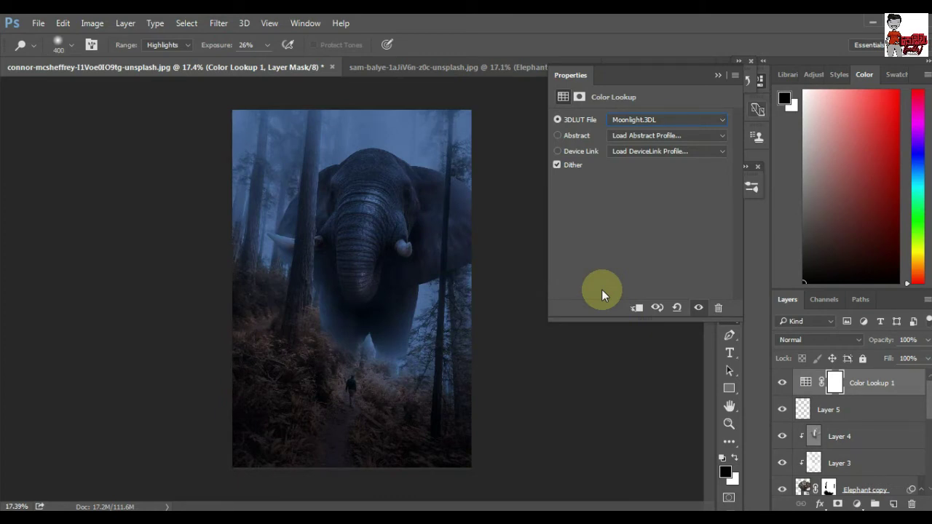
{"action": "left_click", "coordinate": [718, 75]}
{"action": "left_click", "coordinate": [928, 340]}
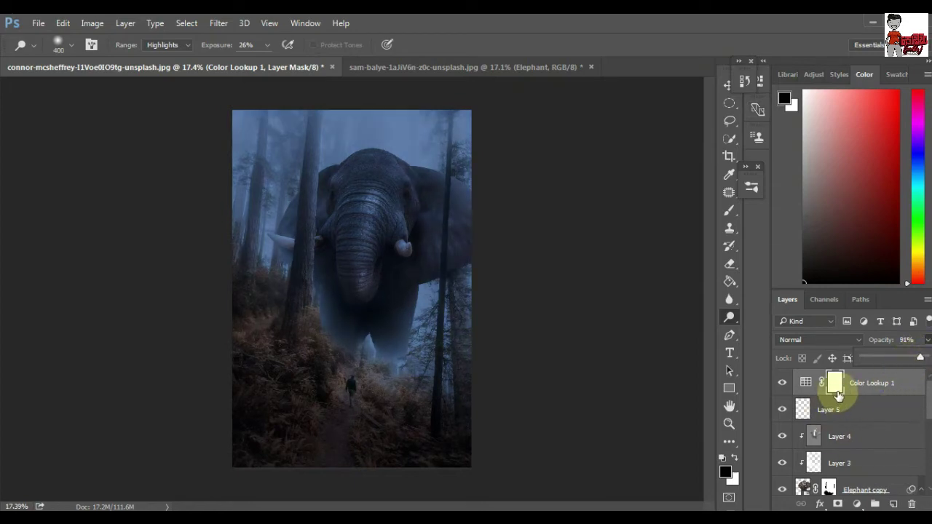
{"action": "left_click", "coordinate": [807, 383]}
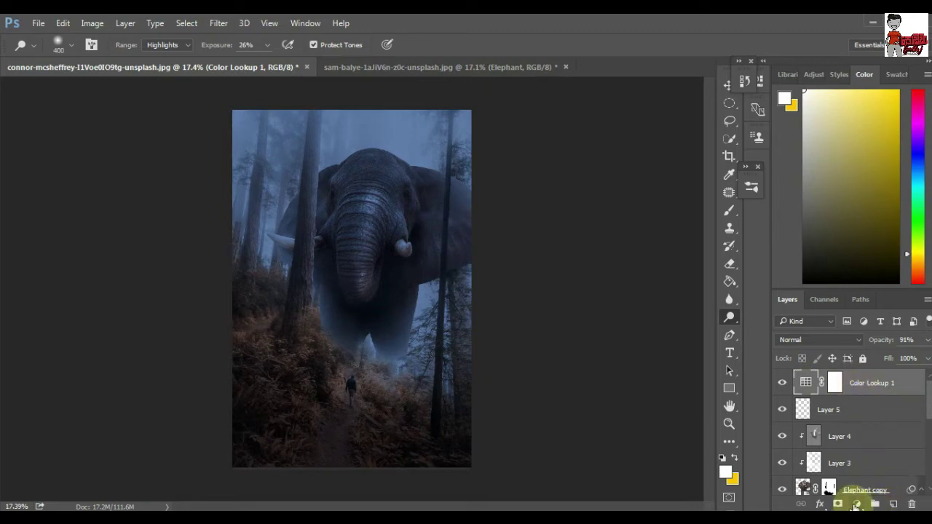
Add a Brightness/Contrast layer with Brightness 81 and Contrast 10.
{"action": "left_click", "coordinate": [857, 504]}
{"action": "left_click", "coordinate": [869, 258]}
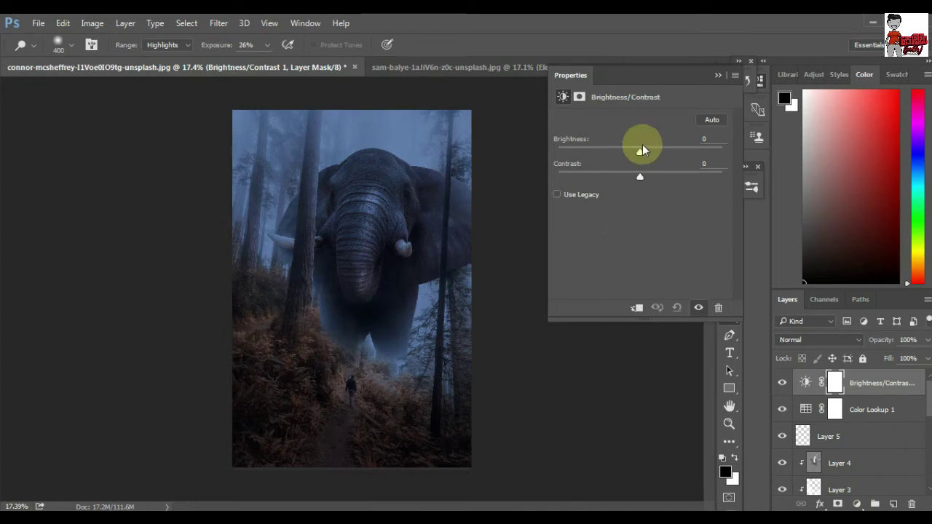
{"action": "left_click_drag", "start_coordinate": [640, 152], "coordinate": [682, 159]}
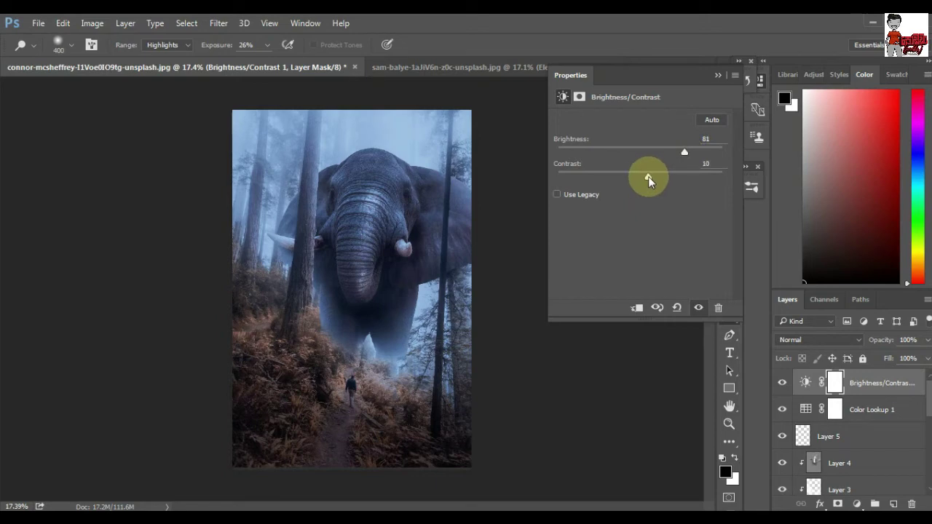
{"action": "left_click", "coordinate": [718, 75]}
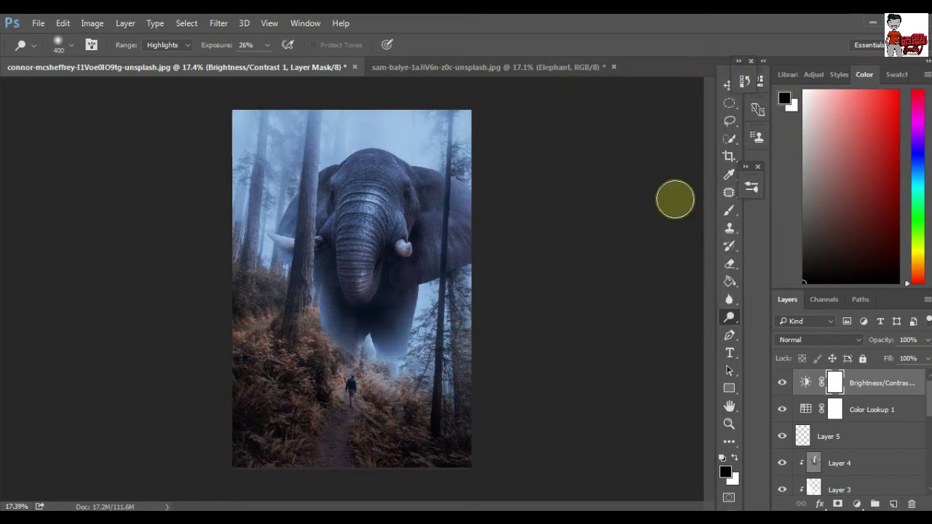
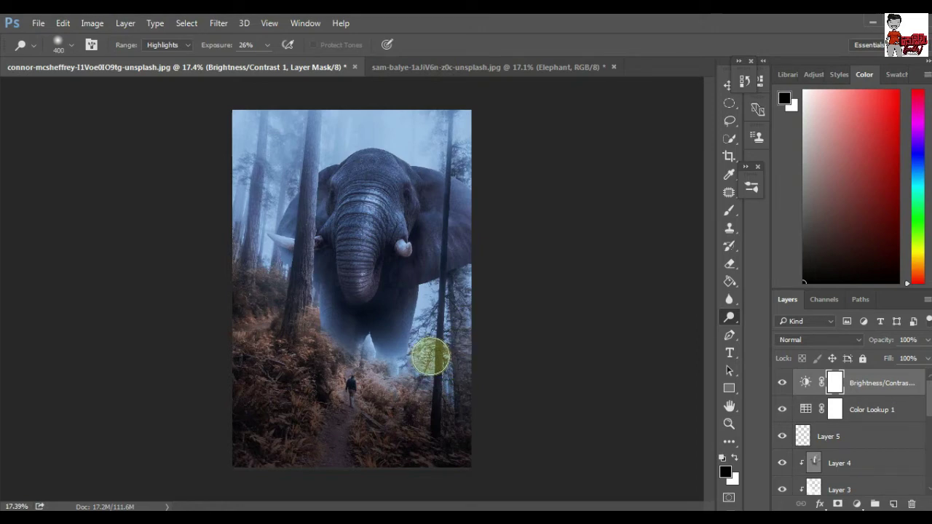
Invert the Brightness/Contrast mask to hide the boost and ready a white brush.
{"action": "key", "text": "ctrl+i"}
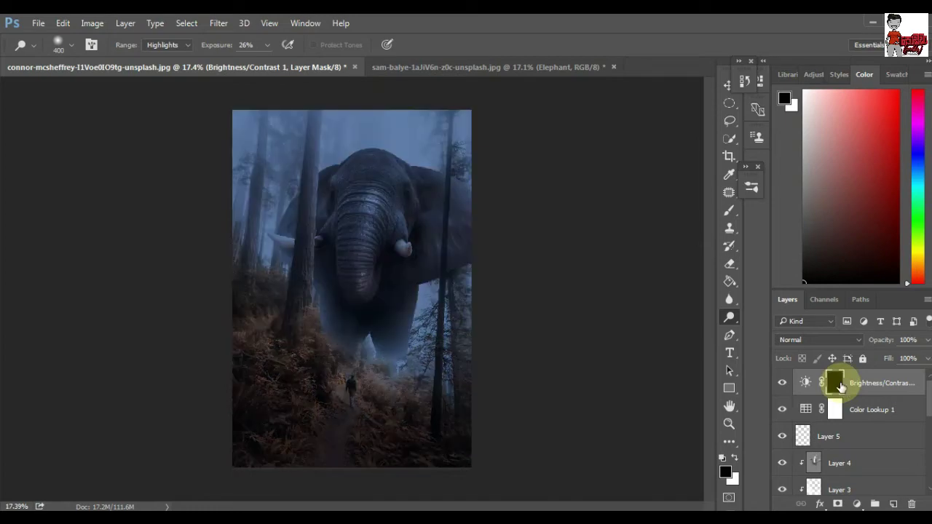
{"action": "key", "text": "b"}
{"action": "key", "text": "x"}
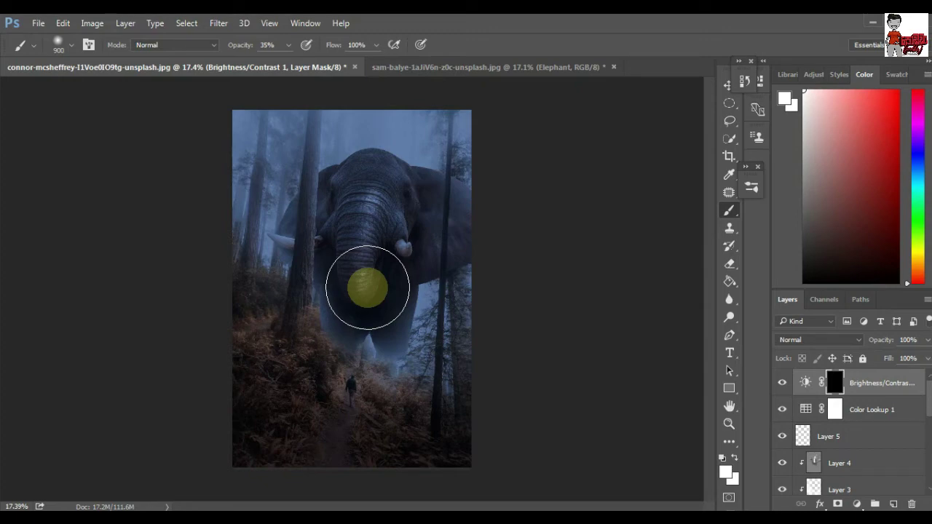
Paint white at 35% on the mask over the elephant's trunk and foreground ferns.
{"action": "mouse_move", "coordinate": [367, 287]}
{"action": "left_mouse_down"}
{"action": "mouse_move", "coordinate": [354, 225]}
{"action": "mouse_move", "coordinate": [375, 212]}
{"action": "mouse_move", "coordinate": [372, 270]}
{"action": "mouse_move", "coordinate": [394, 223]}
{"action": "mouse_move", "coordinate": [356, 375]}
{"action": "mouse_move", "coordinate": [377, 316]}
{"action": "mouse_move", "coordinate": [370, 308]}
{"action": "mouse_move", "coordinate": [360, 337]}
{"action": "mouse_move", "coordinate": [354, 215]}
{"action": "mouse_move", "coordinate": [354, 235]}
{"action": "mouse_move", "coordinate": [383, 283]}
{"action": "mouse_move", "coordinate": [349, 354]}
{"action": "mouse_move", "coordinate": [284, 327]}
{"action": "left_mouse_up"}
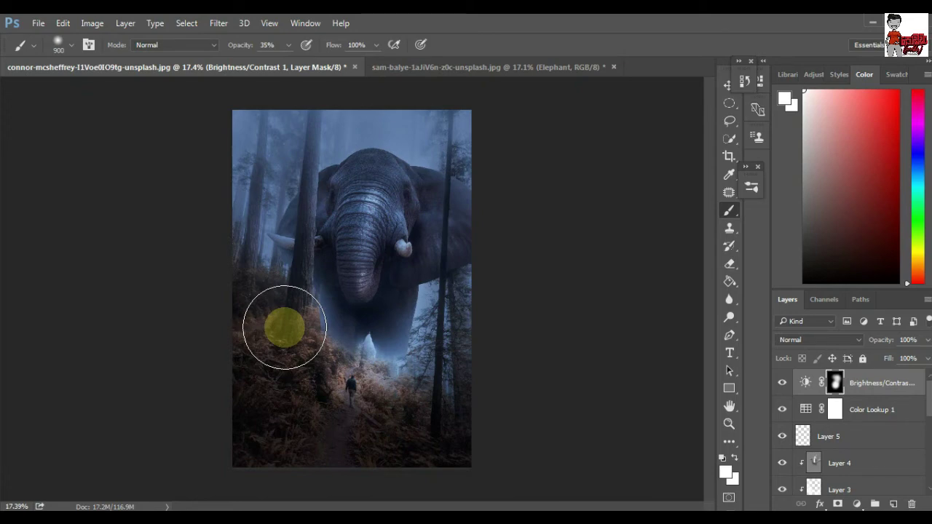
{"action": "mouse_move", "coordinate": [284, 328]}
{"action": "left_mouse_down"}
{"action": "mouse_move", "coordinate": [293, 394]}
{"action": "mouse_move", "coordinate": [381, 386]}
{"action": "mouse_move", "coordinate": [418, 362]}
{"action": "mouse_move", "coordinate": [435, 443]}
{"action": "mouse_move", "coordinate": [306, 389]}
{"action": "mouse_move", "coordinate": [403, 441]}
{"action": "mouse_move", "coordinate": [308, 312]}
{"action": "mouse_move", "coordinate": [323, 291]}
{"action": "mouse_move", "coordinate": [323, 254]}
{"action": "mouse_move", "coordinate": [323, 312]}
{"action": "mouse_move", "coordinate": [350, 373]}
{"action": "mouse_move", "coordinate": [375, 368]}
{"action": "mouse_move", "coordinate": [360, 332]}
{"action": "mouse_move", "coordinate": [275, 317]}
{"action": "left_mouse_up"}
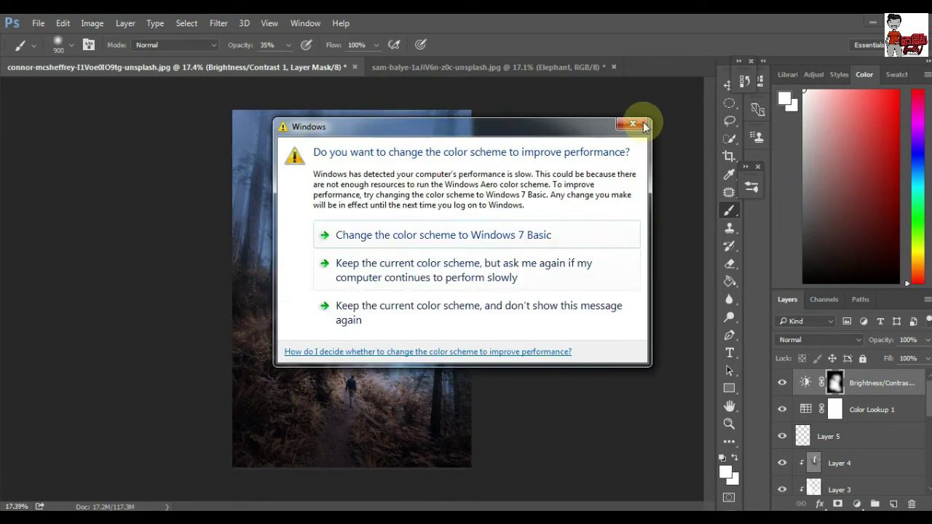
{"action": "left_click", "coordinate": [632, 124]}
{"action": "left_click_drag", "start_coordinate": [356, 267], "coordinate": [339, 355]}
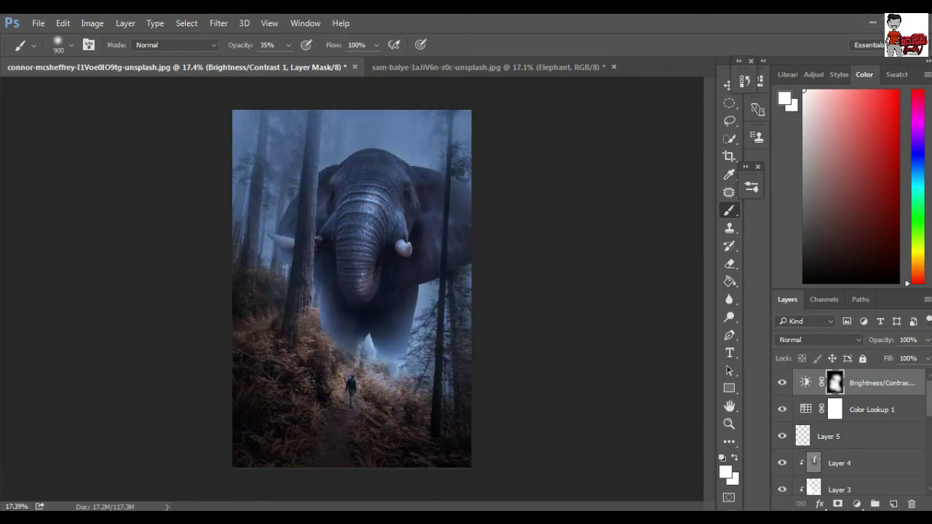
{"action": "scroll", "coordinate": [859, 452], "scroll_direction": "down", "scroll_amount": 5}
On Layer 1, zoom in and Quick Select the hiker's jacket up to the top of his head.
{"action": "left_click", "coordinate": [858, 456]}
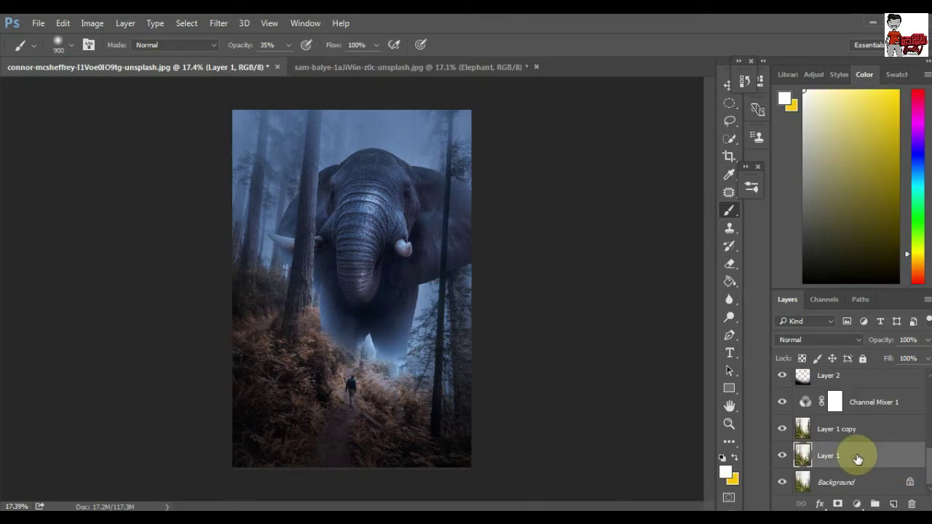
{"action": "left_click_drag", "start_coordinate": [437, 333], "coordinate": [384, 373]}
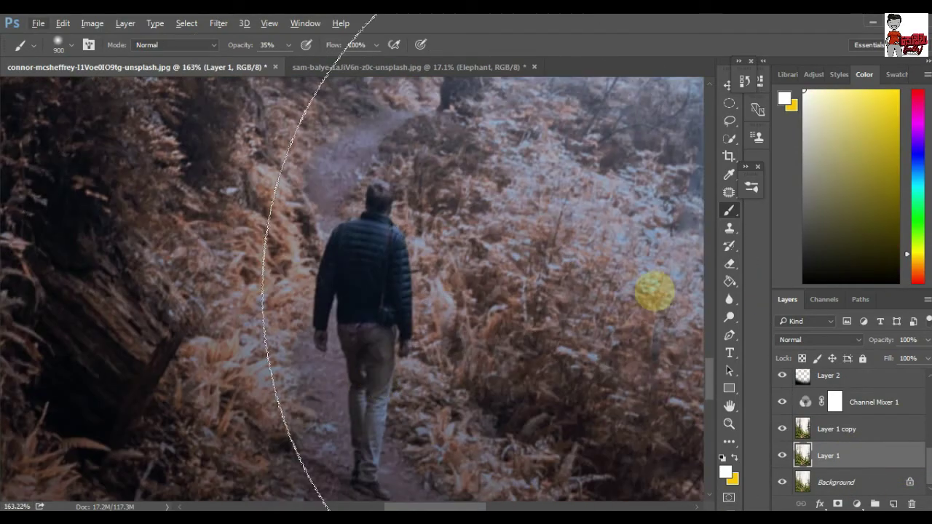
{"action": "left_click", "coordinate": [729, 137]}
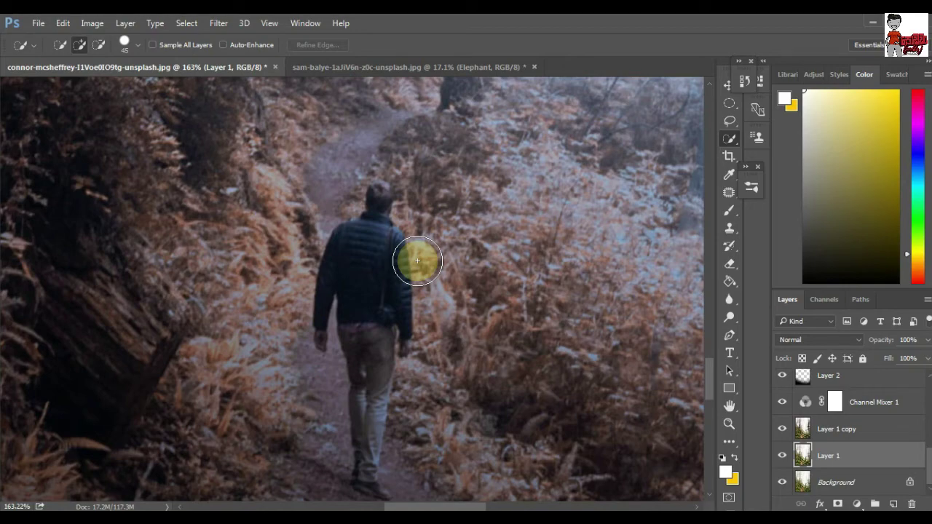
{"action": "scroll", "coordinate": [417, 261], "scroll_direction": "up", "scroll_amount": 2}
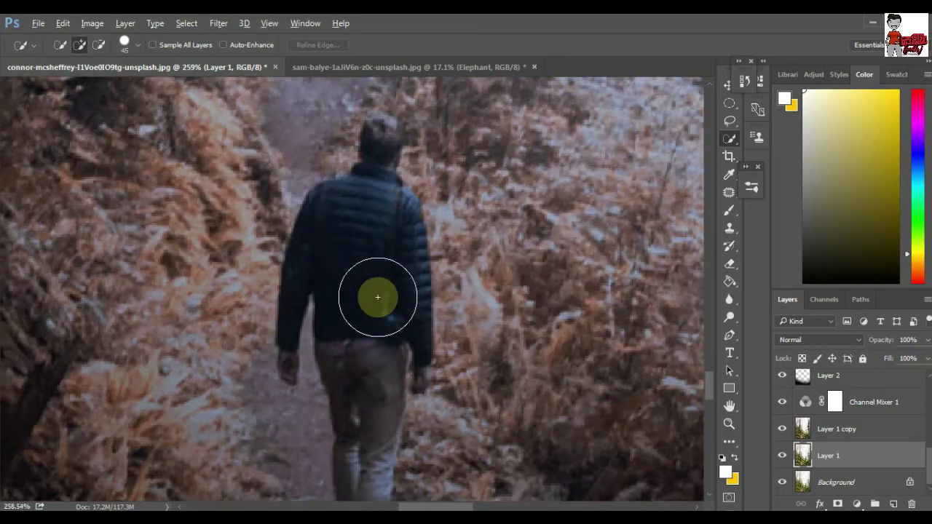
{"action": "scroll", "coordinate": [374, 296], "scroll_direction": "up", "scroll_amount": 2}
{"action": "scroll", "coordinate": [381, 267], "scroll_direction": "down", "scroll_amount": 1}
{"action": "scroll", "coordinate": [358, 225], "scroll_direction": "up", "scroll_amount": 1}
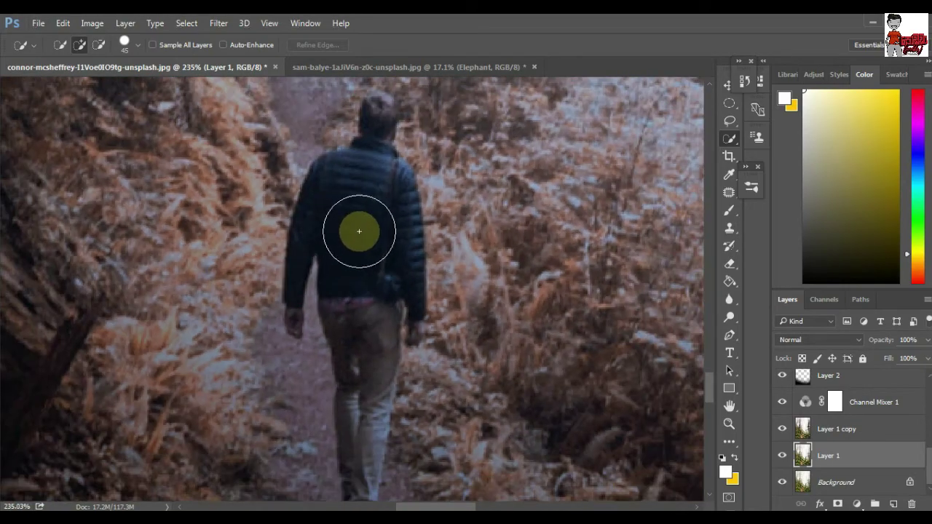
{"action": "mouse_move", "coordinate": [358, 225]}
{"action": "left_mouse_down"}
{"action": "mouse_move", "coordinate": [339, 318]}
{"action": "mouse_move", "coordinate": [378, 342]}
{"action": "left_mouse_up"}
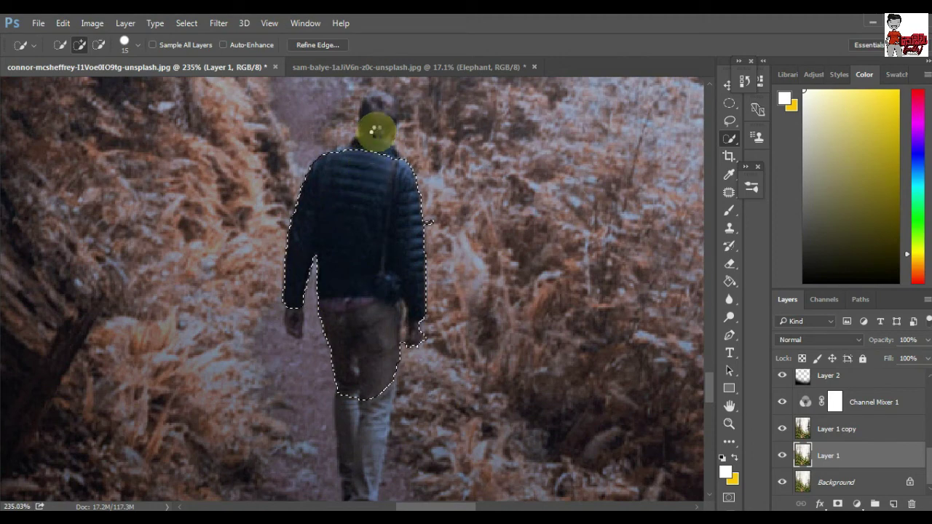
{"action": "left_click_drag", "start_coordinate": [374, 130], "coordinate": [375, 221]}
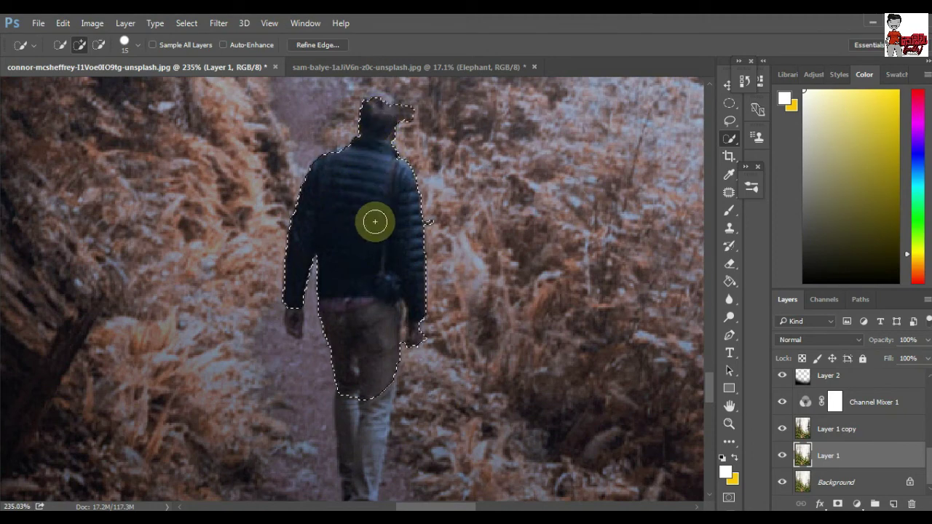
{"action": "left_click_drag", "start_coordinate": [381, 108], "coordinate": [378, 120]}
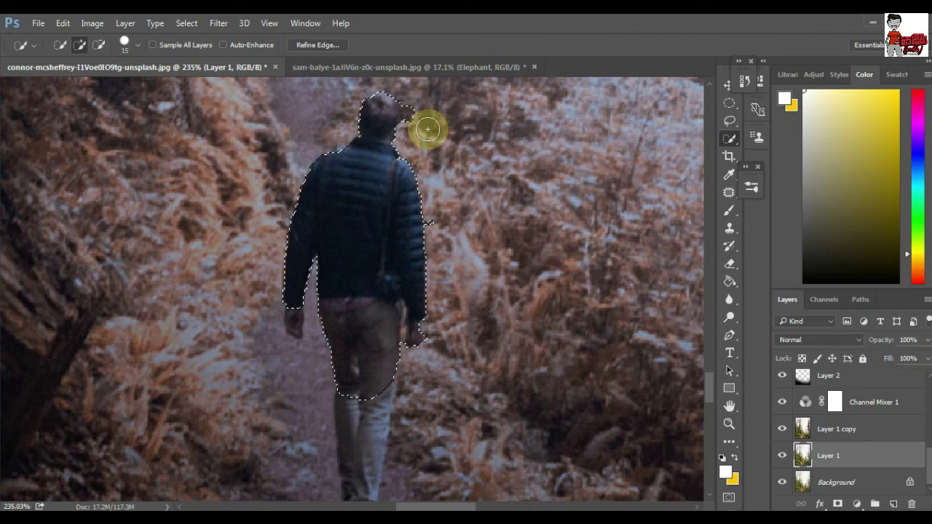
Trim excess around the cap, add the legs and feet, then mask Layer 1 to the hiker.
{"action": "key", "text": "alt"}
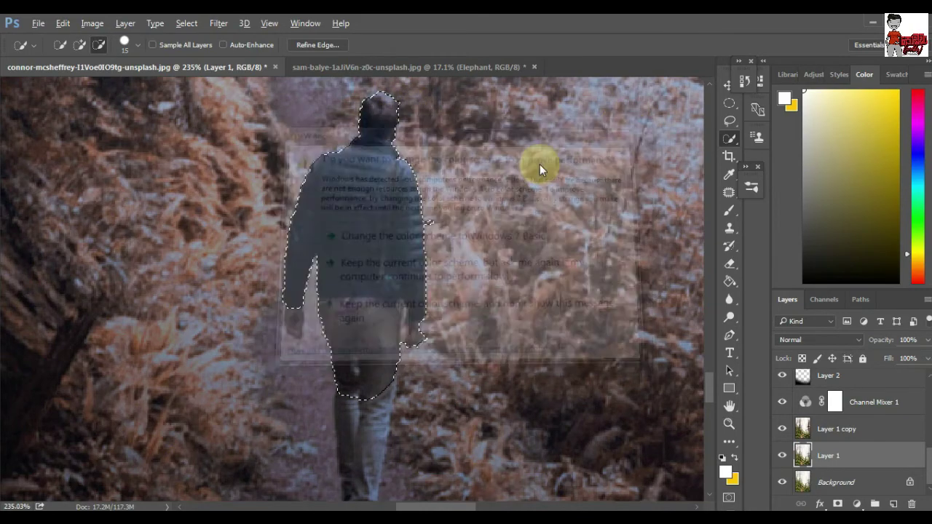
{"action": "mouse_move", "coordinate": [408, 111]}
{"action": "left_mouse_down"}
{"action": "mouse_move", "coordinate": [440, 235]}
{"action": "mouse_move", "coordinate": [431, 220]}
{"action": "left_mouse_up"}
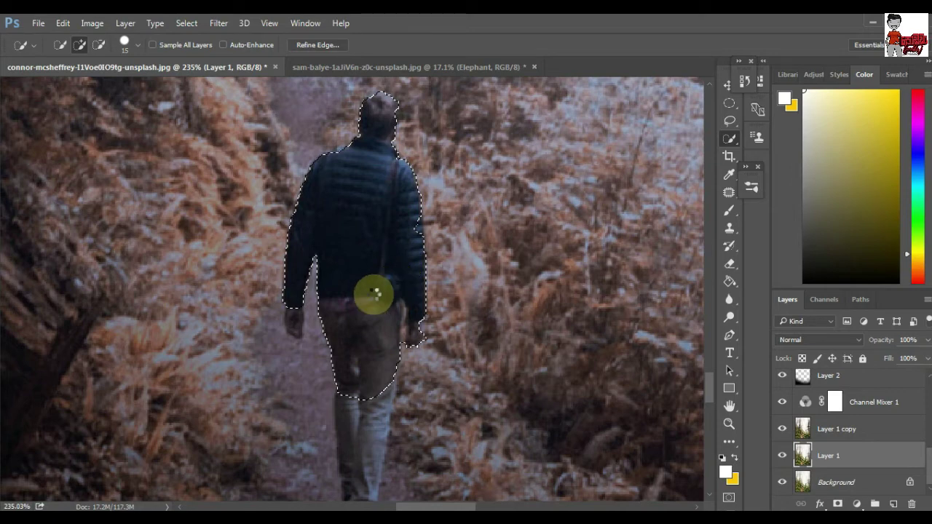
{"action": "scroll", "coordinate": [367, 288], "scroll_direction": "down", "scroll_amount": 3}
{"action": "left_click_drag", "start_coordinate": [361, 273], "coordinate": [357, 386]}
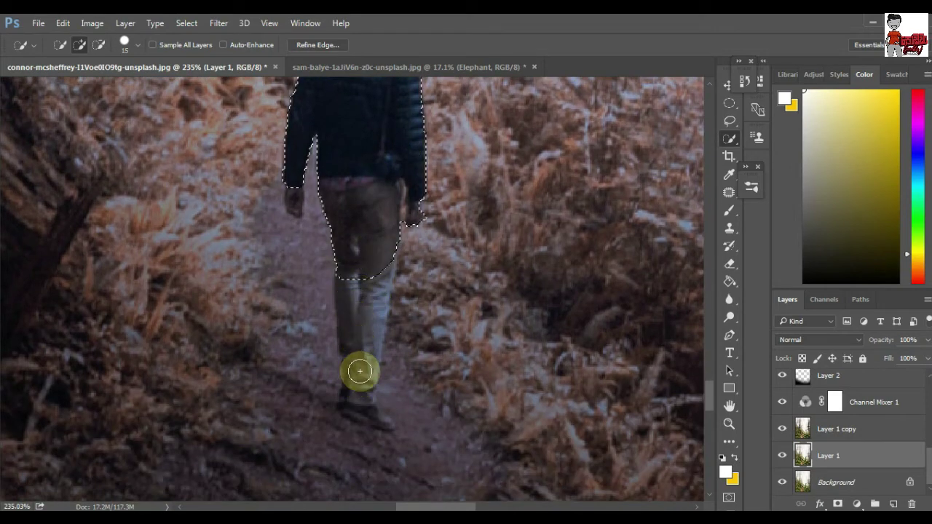
{"action": "key", "text": "bracketleft"}
{"action": "key", "text": "bracketleft"}
{"action": "key", "text": "bracketleft"}
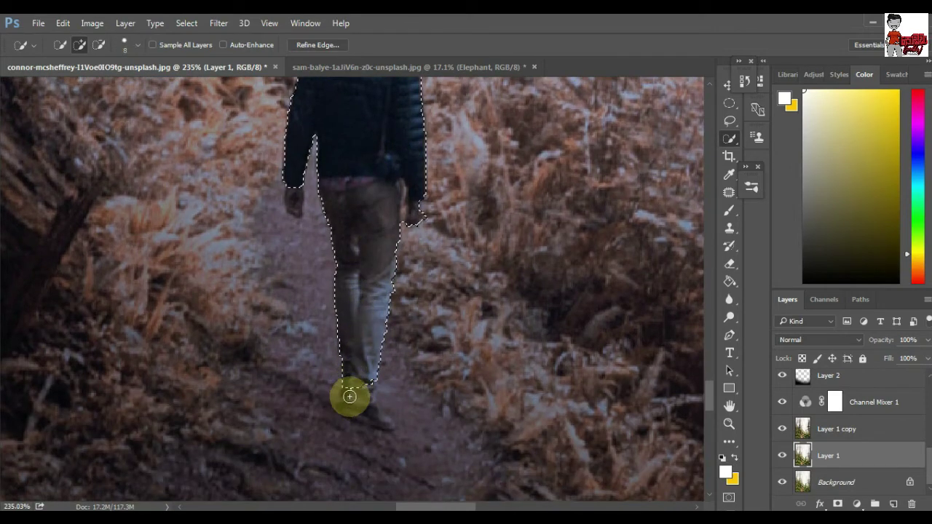
{"action": "mouse_move", "coordinate": [358, 386]}
{"action": "left_mouse_down"}
{"action": "mouse_move", "coordinate": [357, 405]}
{"action": "mouse_move", "coordinate": [374, 416]}
{"action": "mouse_move", "coordinate": [360, 414]}
{"action": "mouse_move", "coordinate": [383, 425]}
{"action": "mouse_move", "coordinate": [397, 413]}
{"action": "mouse_move", "coordinate": [410, 422]}
{"action": "mouse_move", "coordinate": [374, 386]}
{"action": "mouse_move", "coordinate": [292, 189]}
{"action": "mouse_move", "coordinate": [393, 210]}
{"action": "mouse_move", "coordinate": [415, 229]}
{"action": "mouse_move", "coordinate": [420, 194]}
{"action": "mouse_move", "coordinate": [410, 217]}
{"action": "mouse_move", "coordinate": [437, 214]}
{"action": "left_mouse_up"}
{"action": "key", "text": "bracketleft"}
{"action": "key", "text": "bracketleft"}
{"action": "scroll", "coordinate": [430, 212], "scroll_direction": "down", "scroll_amount": 6}
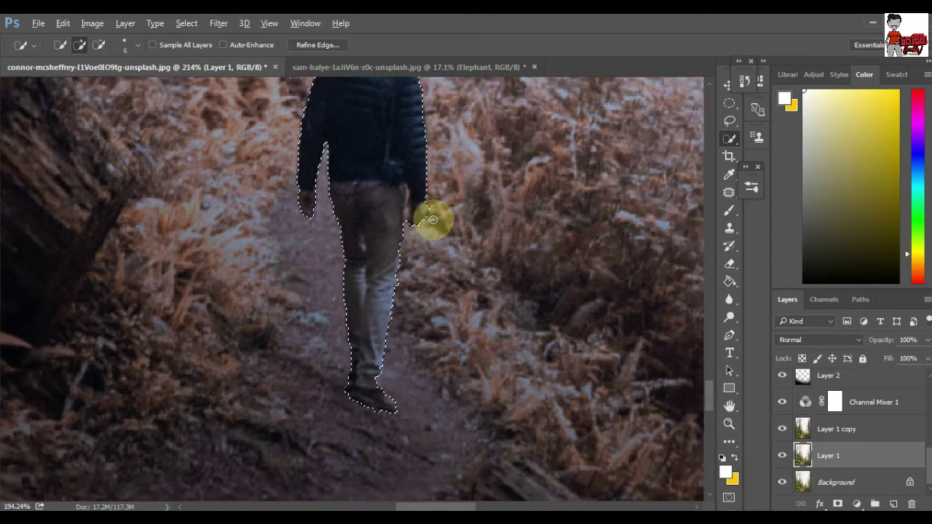
{"action": "left_click", "coordinate": [838, 505]}
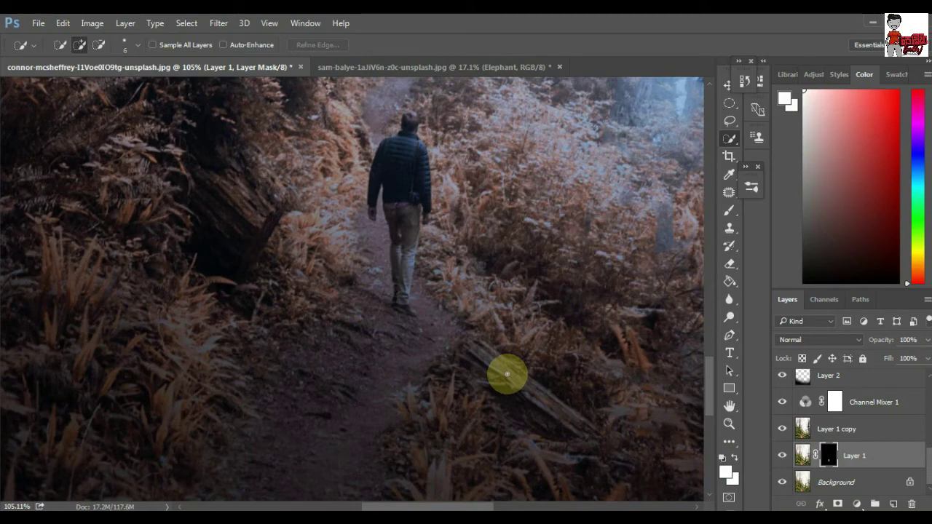
Move the masked Layer 1 directly beneath the Elephant layers and switch to the Dodge tool.
{"action": "left_click", "coordinate": [648, 119]}
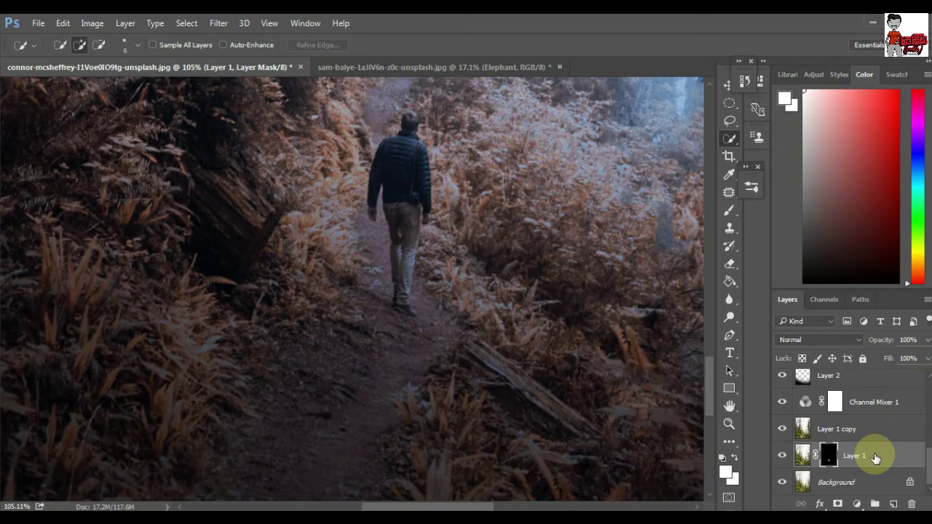
{"action": "left_click_drag", "start_coordinate": [875, 457], "coordinate": [879, 460]}
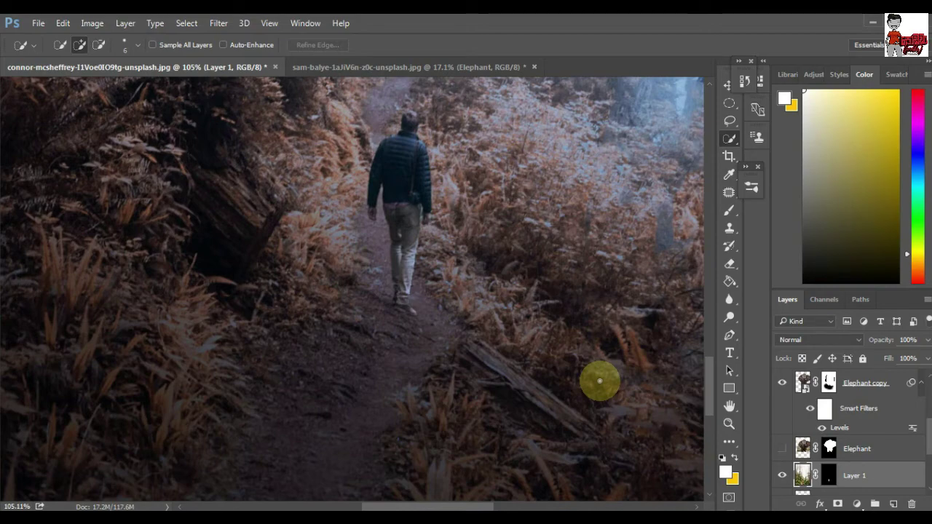
{"action": "scroll", "coordinate": [393, 306], "scroll_direction": "up", "scroll_amount": 3}
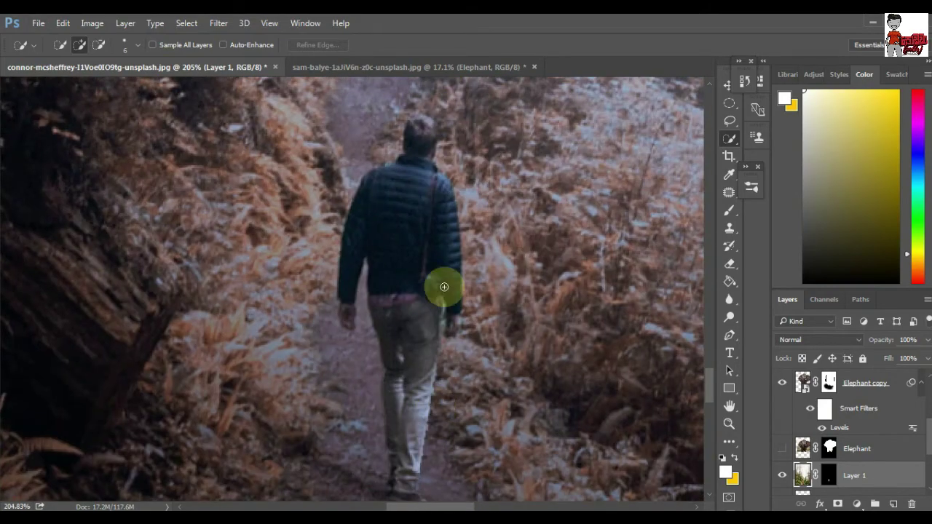
{"action": "left_click", "coordinate": [730, 315]}
{"action": "key", "text": "bracketleft"}
{"action": "key", "text": "bracketleft"}
{"action": "key", "text": "bracketleft"}
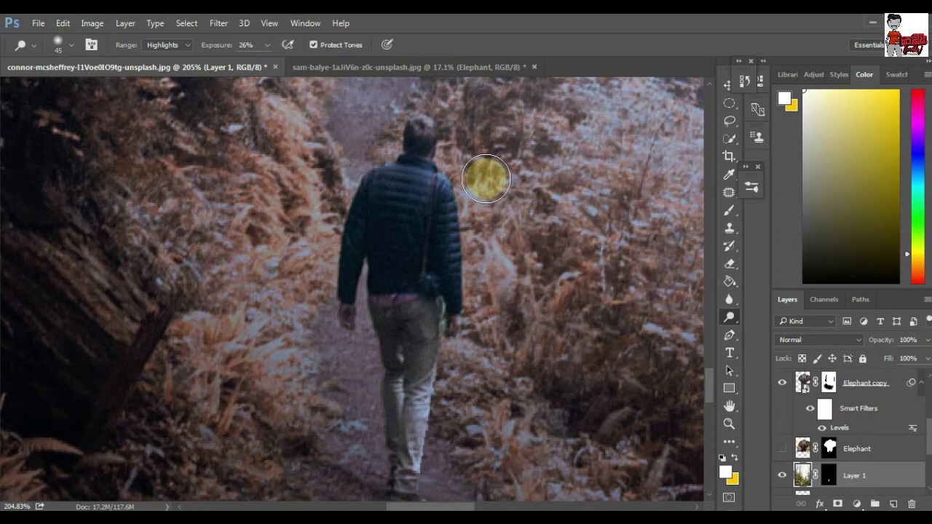
Dodge the hiker's head, hair and legs at 26% Highlights exposure, ending with a 40 px brush.
{"action": "key", "text": "bracketleft"}
{"action": "key", "text": "bracketleft"}
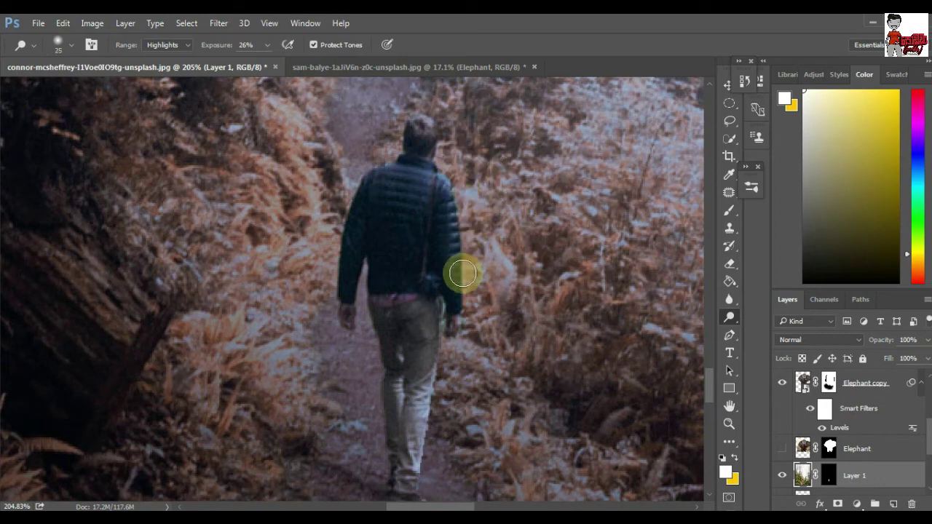
{"action": "key", "text": "bracketleft"}
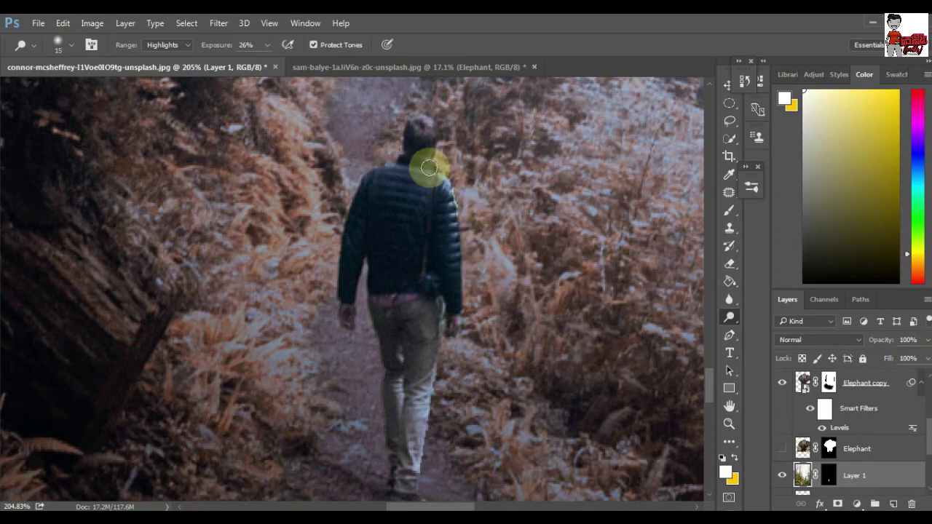
{"action": "mouse_move", "coordinate": [429, 167]}
{"action": "left_mouse_down"}
{"action": "mouse_move", "coordinate": [437, 145]}
{"action": "mouse_move", "coordinate": [443, 166]}
{"action": "mouse_move", "coordinate": [366, 166]}
{"action": "mouse_move", "coordinate": [371, 188]}
{"action": "mouse_move", "coordinate": [423, 176]}
{"action": "mouse_move", "coordinate": [389, 182]}
{"action": "mouse_move", "coordinate": [441, 211]}
{"action": "left_mouse_up"}
{"action": "key", "text": "bracketright"}
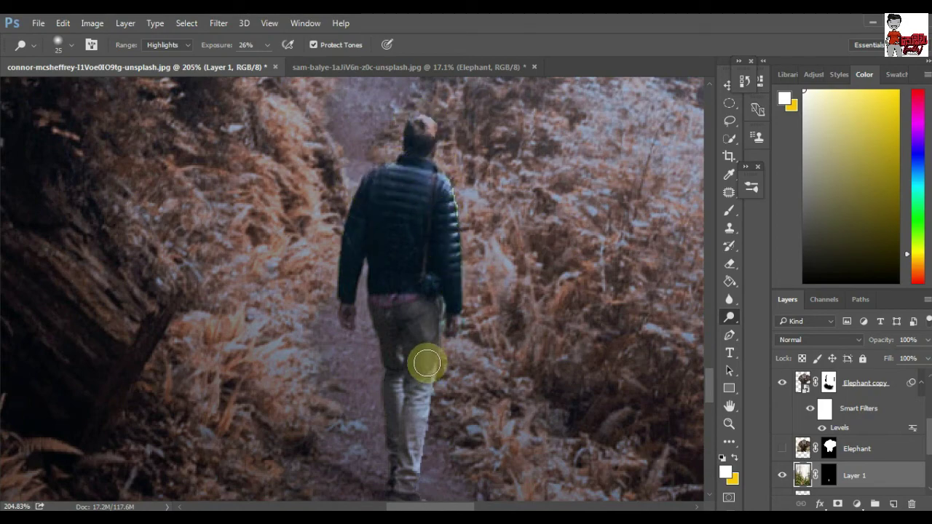
{"action": "left_click_drag", "start_coordinate": [427, 363], "coordinate": [427, 433]}
{"action": "scroll", "coordinate": [416, 374], "scroll_direction": "down", "scroll_amount": 3}
{"action": "scroll", "coordinate": [437, 316], "scroll_direction": "down", "scroll_amount": 2}
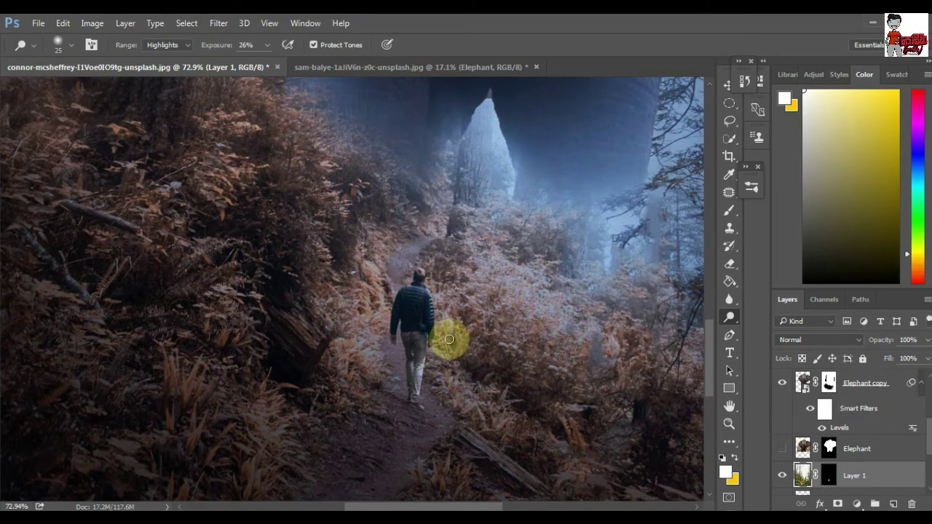
{"action": "scroll", "coordinate": [437, 324], "scroll_direction": "up", "scroll_amount": 3}
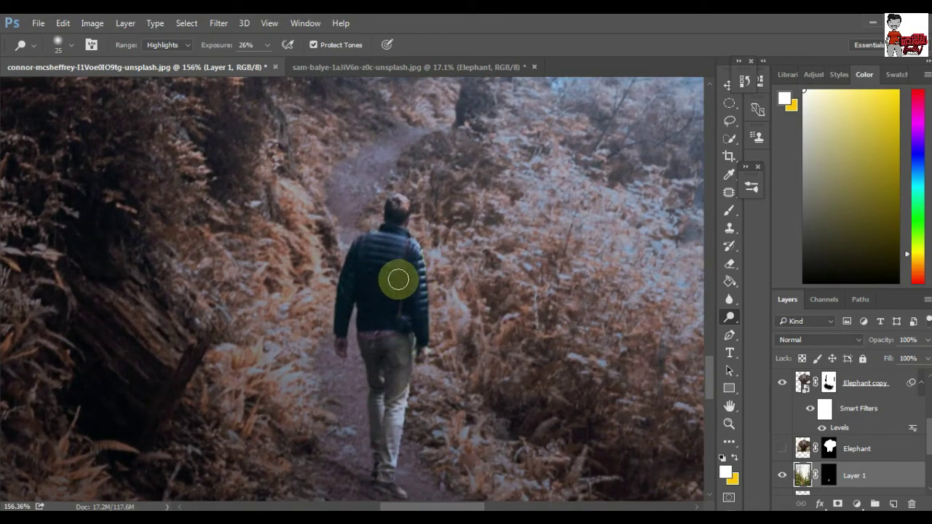
{"action": "key", "text": "bracketright"}
{"action": "key", "text": "bracketright"}
{"action": "key", "text": "bracketright"}
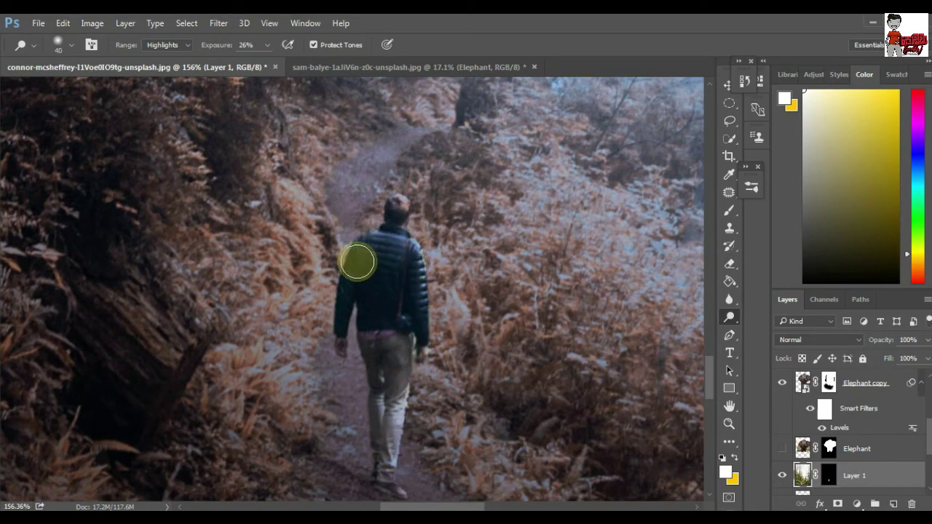
{"action": "scroll", "coordinate": [404, 262], "scroll_direction": "down", "scroll_amount": 4}
{"action": "scroll", "coordinate": [410, 259], "scroll_direction": "down", "scroll_amount": 1}
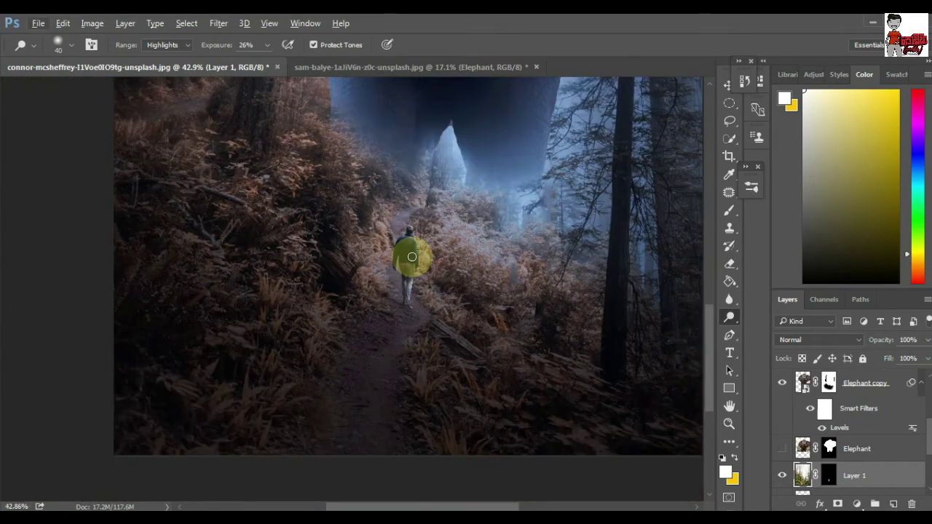
{"action": "scroll", "coordinate": [889, 416], "scroll_direction": "up", "scroll_amount": 5}
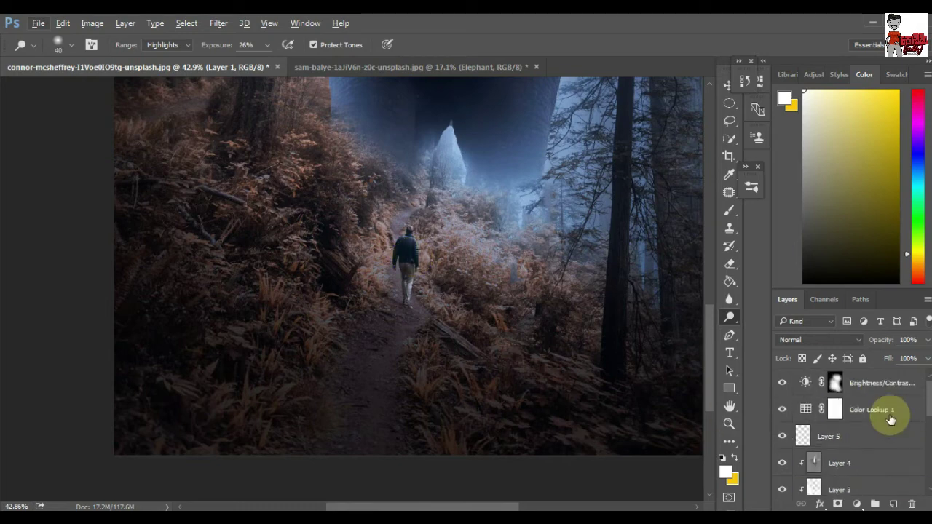
{"action": "left_click", "coordinate": [885, 382]}
Add a Gradient Map adjustment layer using the Violet, Orange preset.
{"action": "left_click", "coordinate": [856, 504]}
{"action": "left_click", "coordinate": [622, 421]}
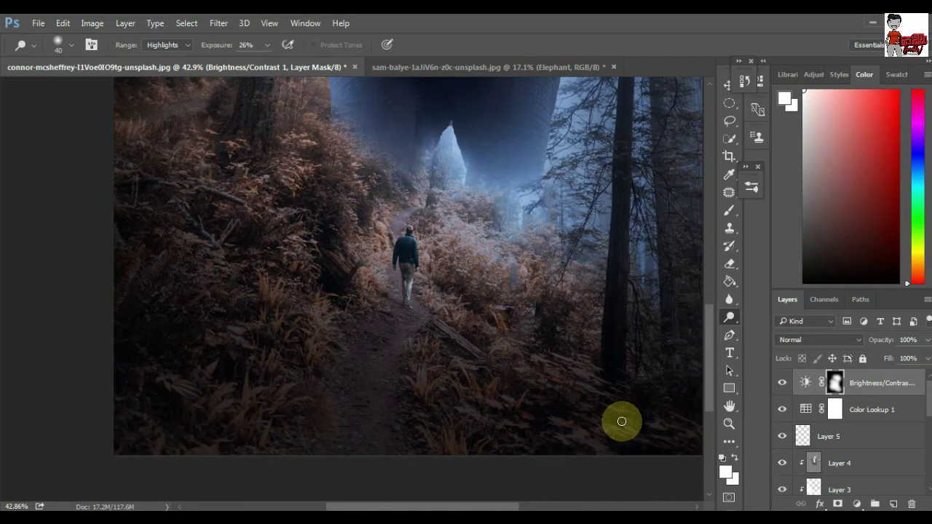
{"action": "left_click", "coordinate": [857, 504]}
{"action": "left_click", "coordinate": [844, 479]}
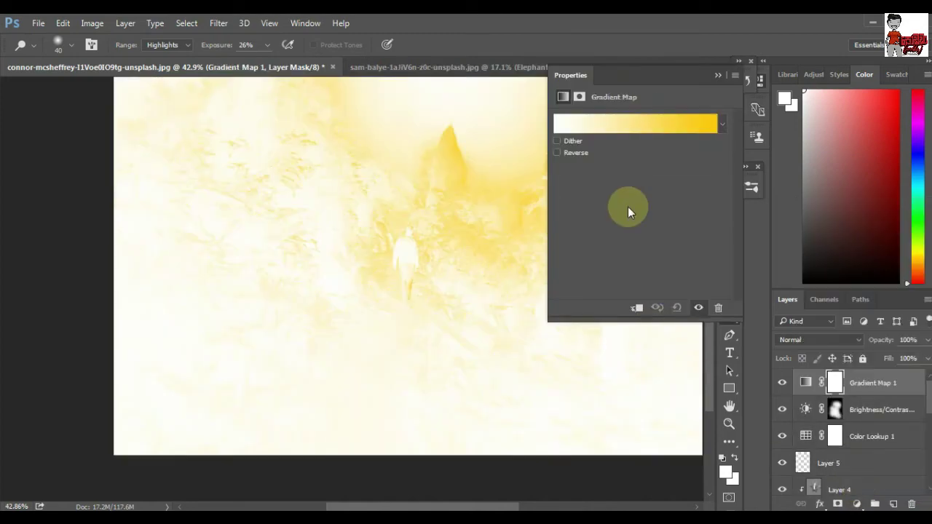
{"action": "left_click", "coordinate": [579, 97]}
{"action": "left_click", "coordinate": [563, 97]}
{"action": "left_click", "coordinate": [559, 153]}
{"action": "left_click", "coordinate": [559, 153]}
{"action": "left_click", "coordinate": [721, 124]}
{"action": "left_click", "coordinate": [656, 153]}
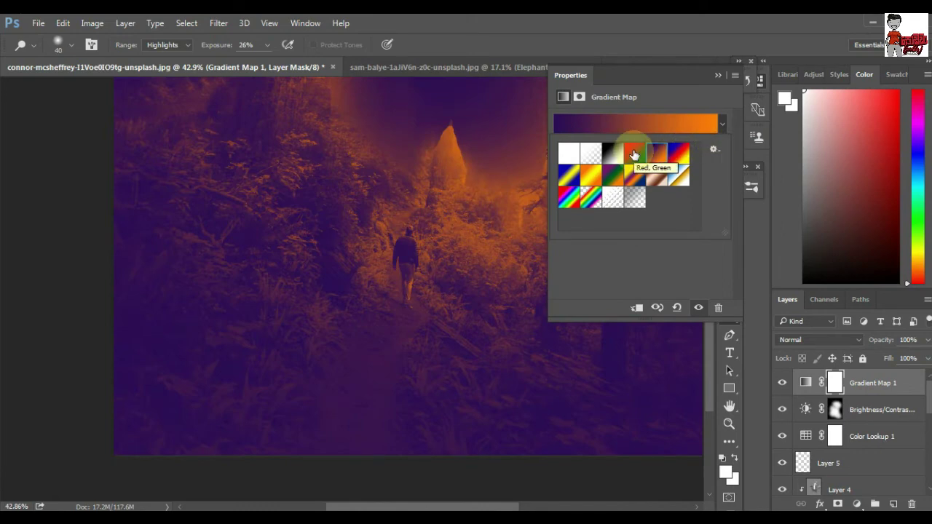
Lower the Gradient Map layer's opacity to 20%.
{"action": "scroll", "coordinate": [410, 254], "scroll_direction": "down", "scroll_amount": 5}
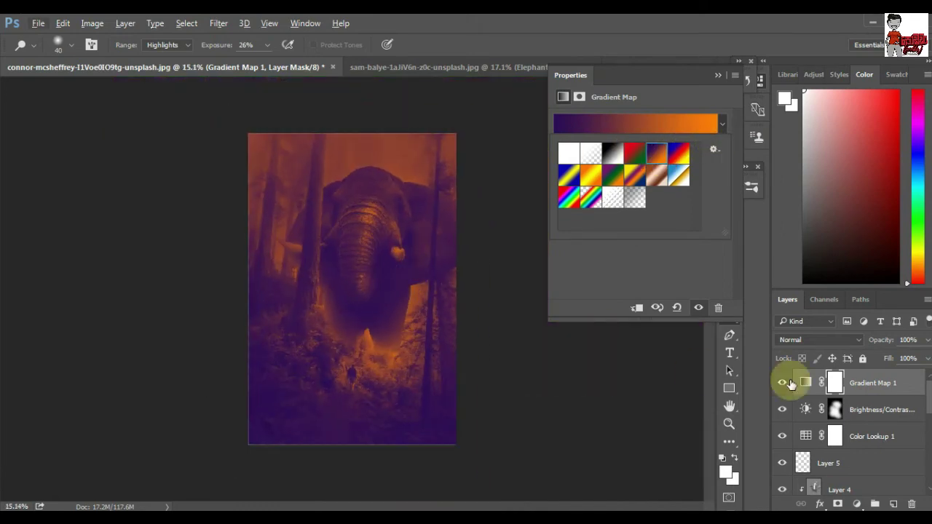
{"action": "left_click", "coordinate": [928, 339]}
{"action": "left_click_drag", "start_coordinate": [924, 358], "coordinate": [874, 357]}
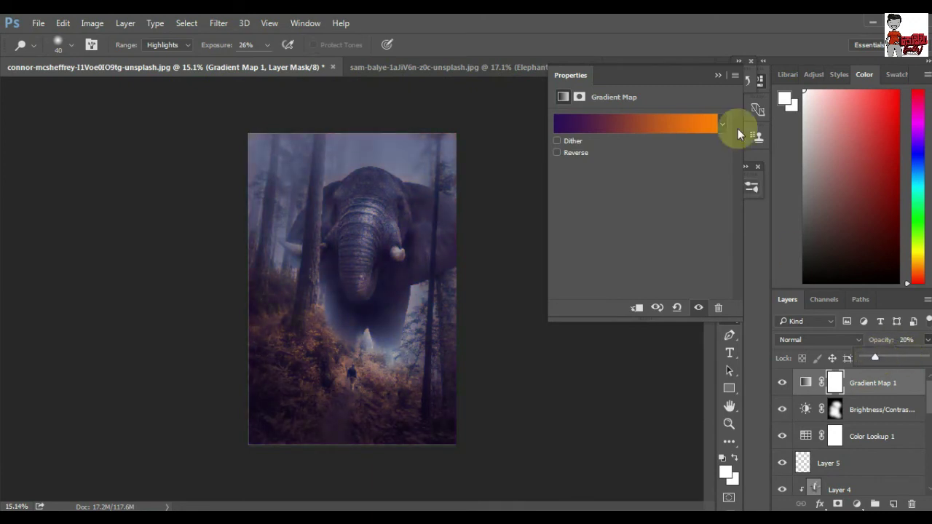
{"action": "left_click", "coordinate": [718, 75]}
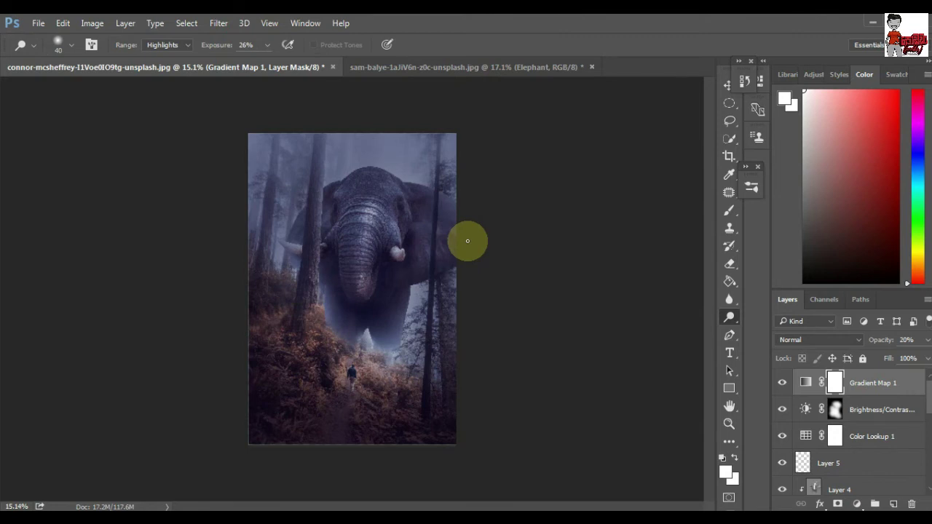
Add a Curves layer and, in the Blue channel, raise the black point and lower the white point.
{"action": "left_click", "coordinate": [856, 504]}
{"action": "left_click", "coordinate": [837, 167]}
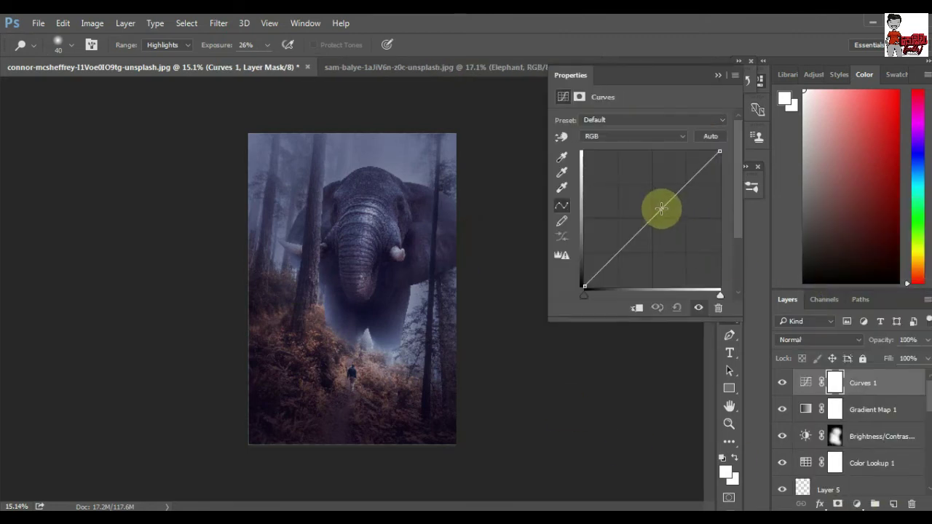
{"action": "left_click_drag", "start_coordinate": [661, 209], "coordinate": [667, 207]}
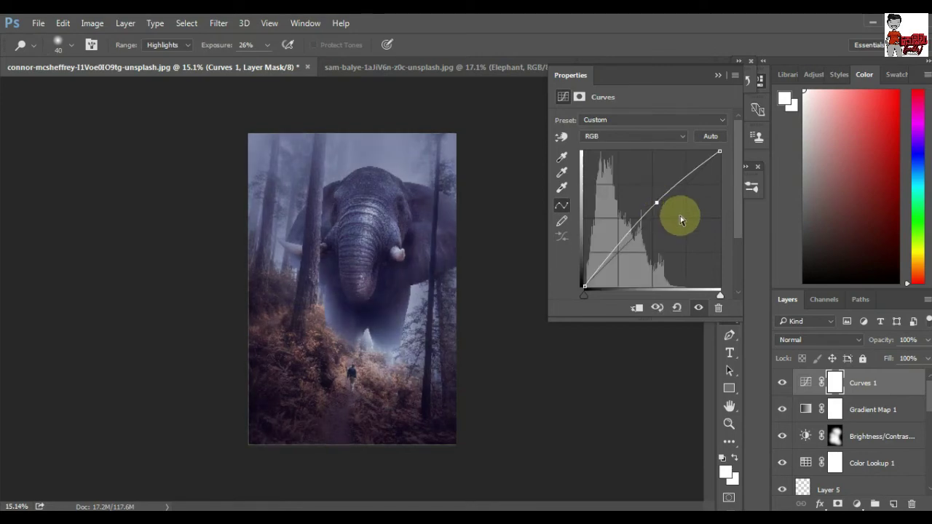
{"action": "left_click_drag", "start_coordinate": [656, 202], "coordinate": [675, 189]}
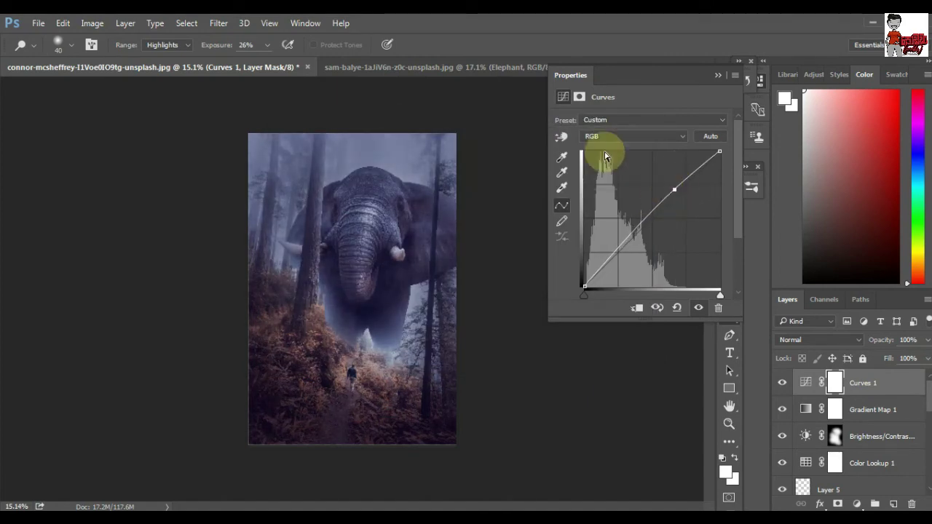
{"action": "left_click", "coordinate": [666, 136]}
{"action": "left_click", "coordinate": [666, 136]}
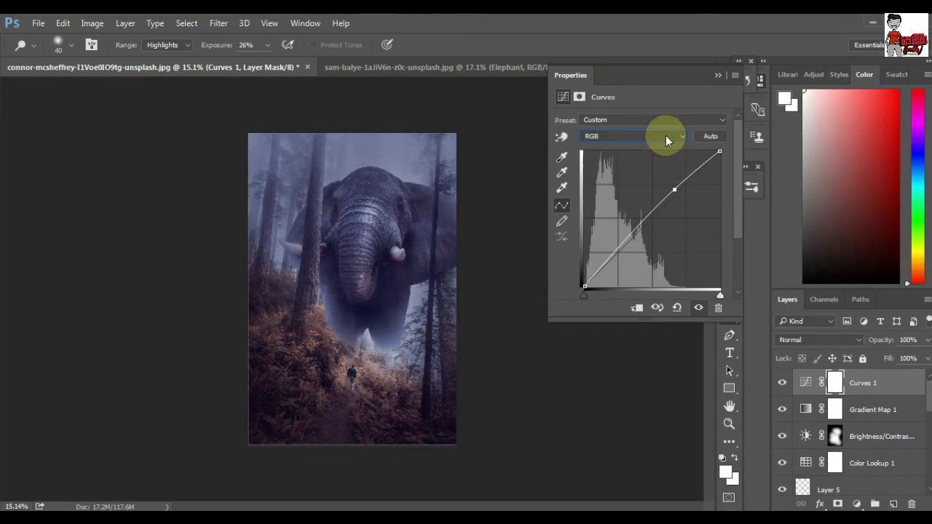
{"action": "left_click", "coordinate": [666, 136]}
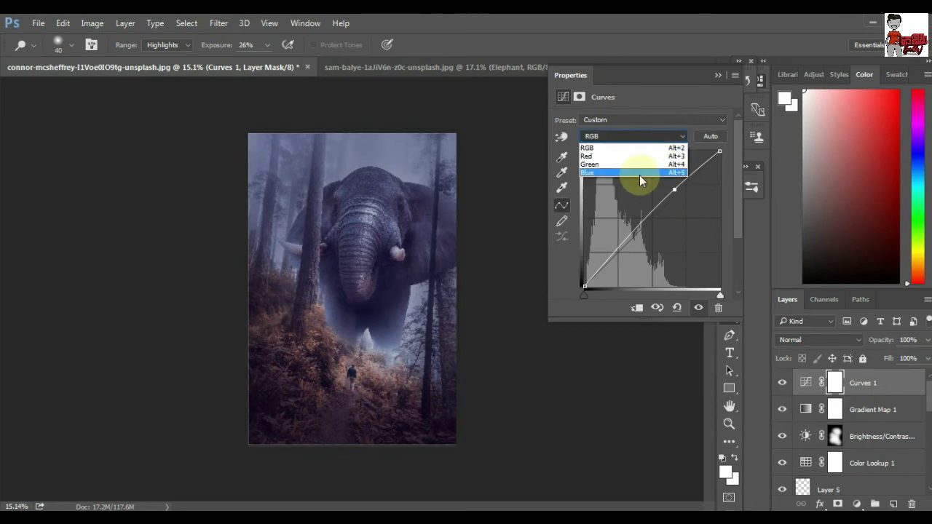
{"action": "left_click", "coordinate": [640, 175]}
{"action": "left_click_drag", "start_coordinate": [584, 286], "coordinate": [584, 277]}
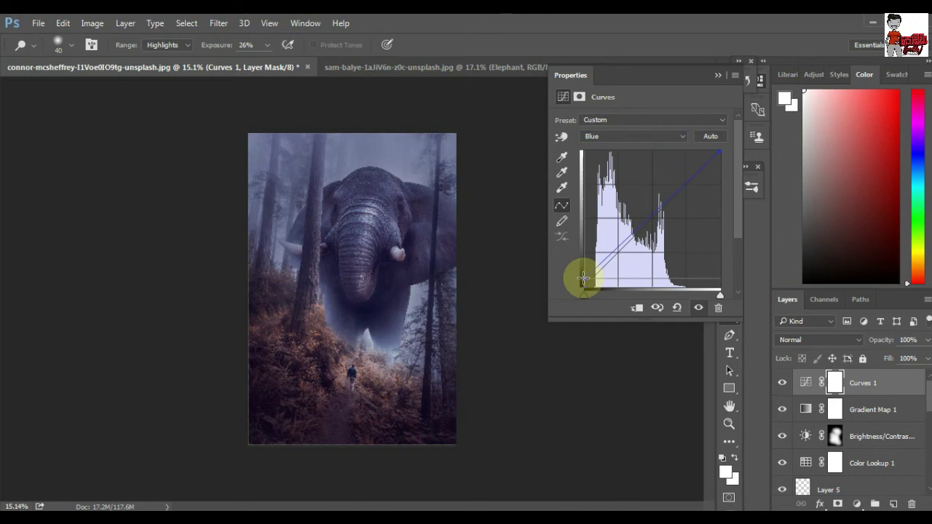
{"action": "left_click_drag", "start_coordinate": [720, 152], "coordinate": [721, 161]}
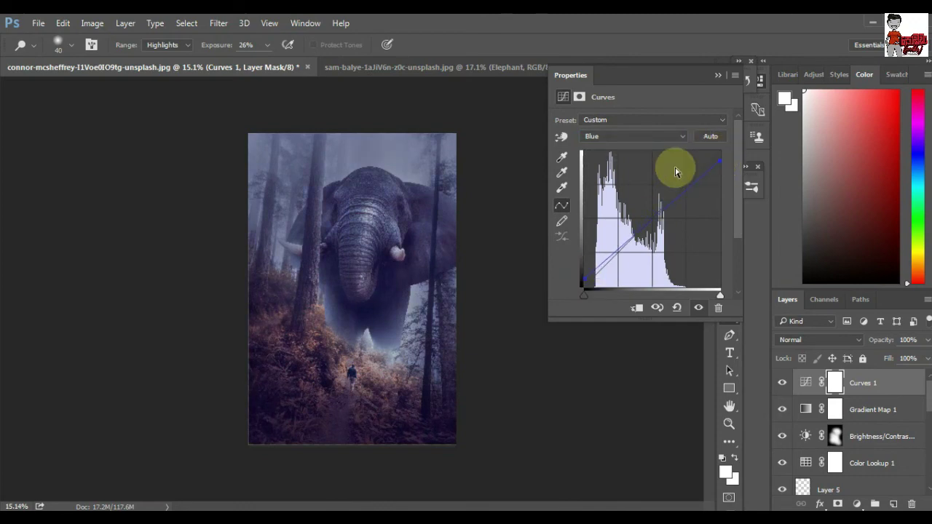
{"action": "left_click_drag", "start_coordinate": [653, 217], "coordinate": [655, 199]}
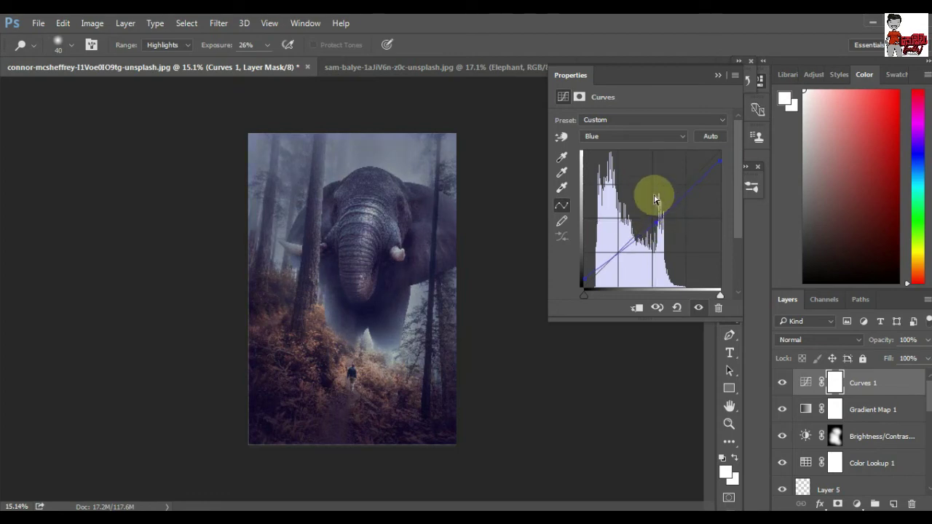
Trim red from the darkest shadows, check Green, and fine-tune the Blue curve's shadow end.
{"action": "left_click", "coordinate": [614, 137]}
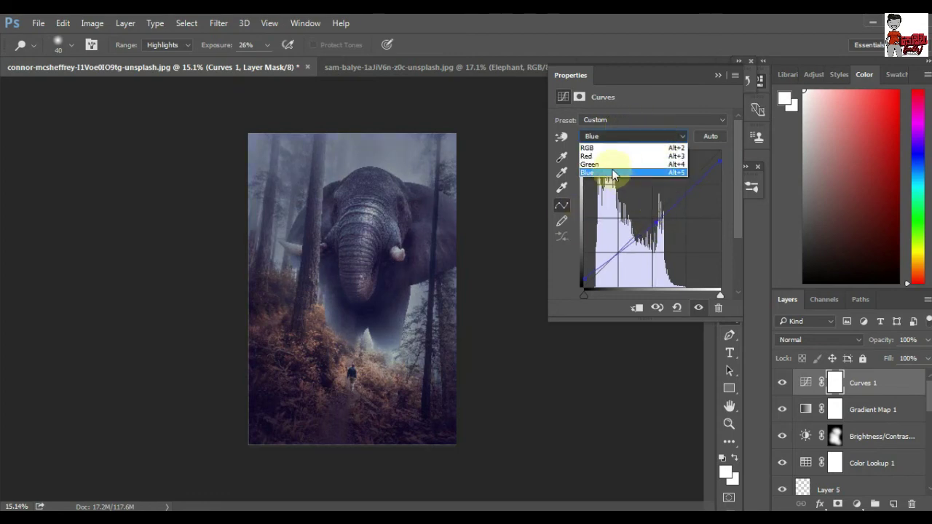
{"action": "left_click", "coordinate": [604, 151]}
{"action": "left_click_drag", "start_coordinate": [583, 288], "coordinate": [584, 288]}
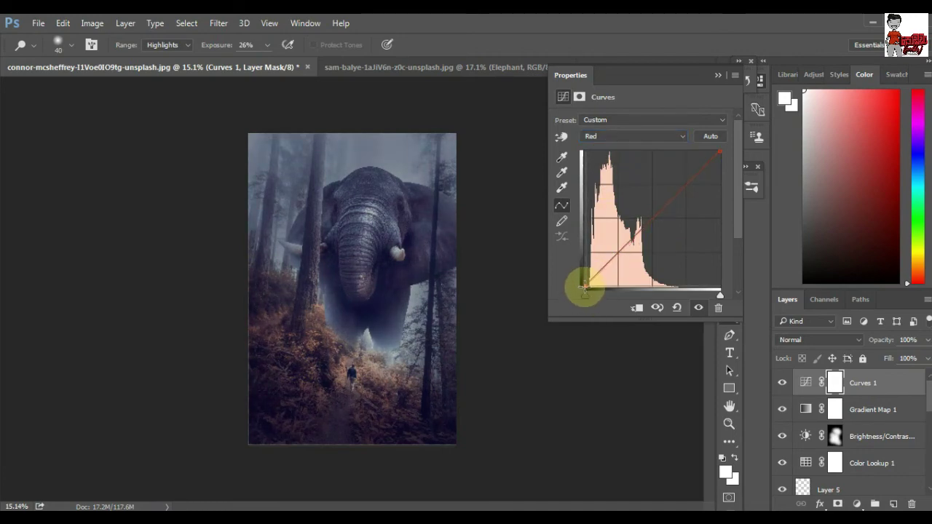
{"action": "left_click", "coordinate": [634, 136]}
{"action": "left_click", "coordinate": [618, 167]}
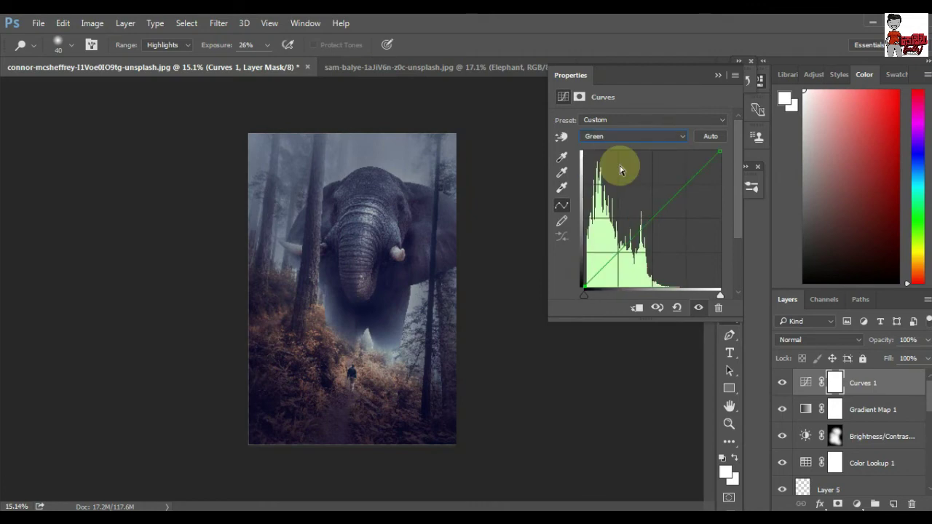
{"action": "left_click", "coordinate": [649, 136]}
{"action": "left_click", "coordinate": [649, 151]}
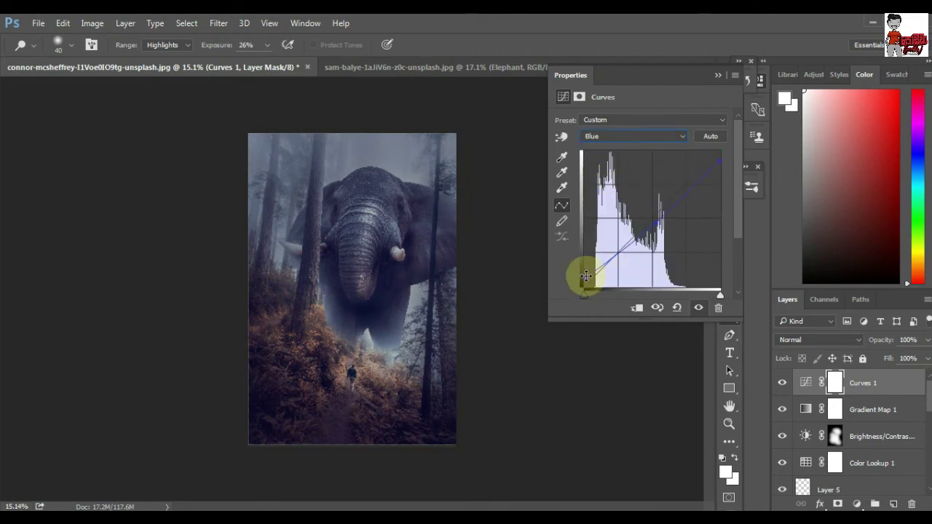
{"action": "left_click_drag", "start_coordinate": [585, 281], "coordinate": [584, 277]}
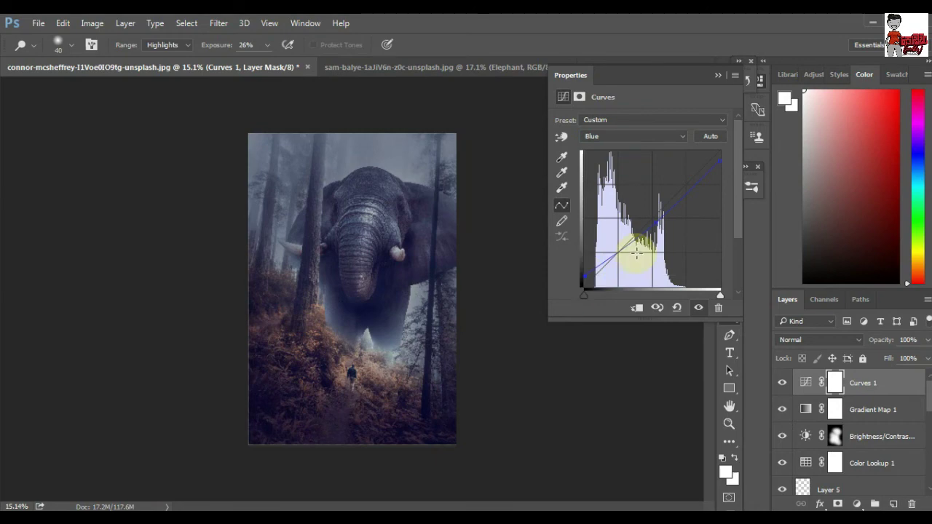
{"action": "left_click", "coordinate": [717, 76]}
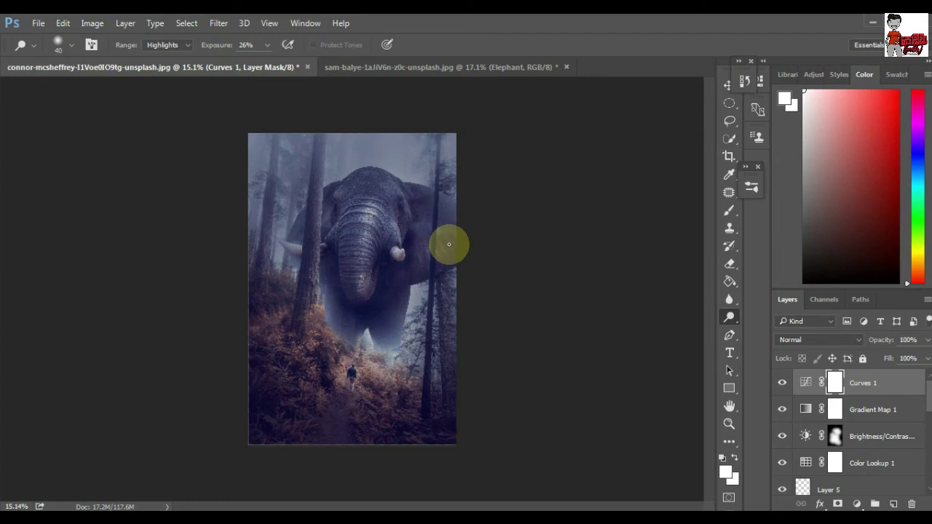
Open Gradient Map 1's gradient editor and pick the colour of its dark violet stop.
{"action": "double_click", "coordinate": [806, 409]}
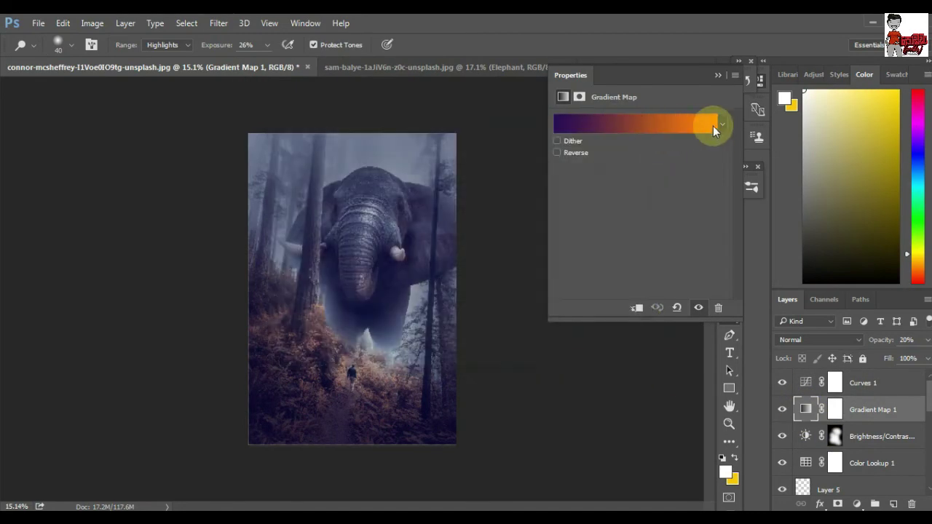
{"action": "left_click", "coordinate": [676, 125]}
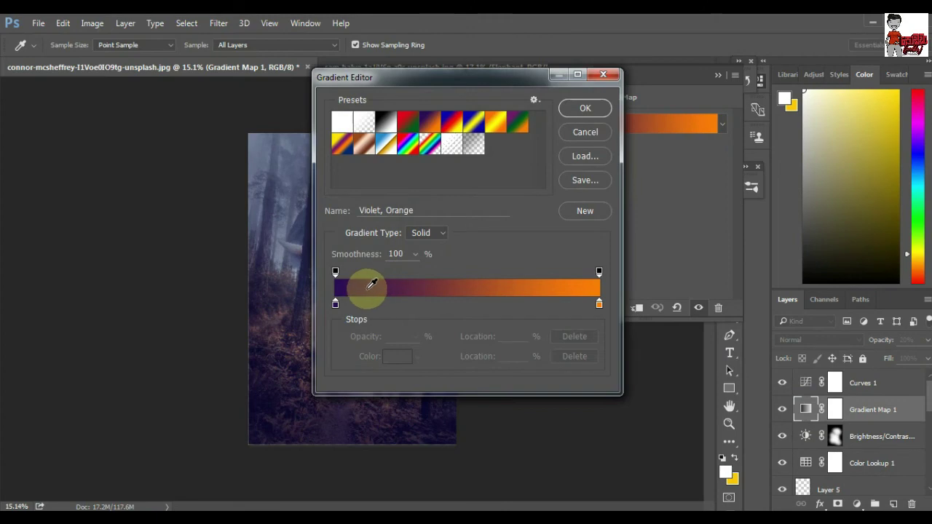
{"action": "left_click", "coordinate": [603, 75]}
{"action": "left_click", "coordinate": [717, 75]}
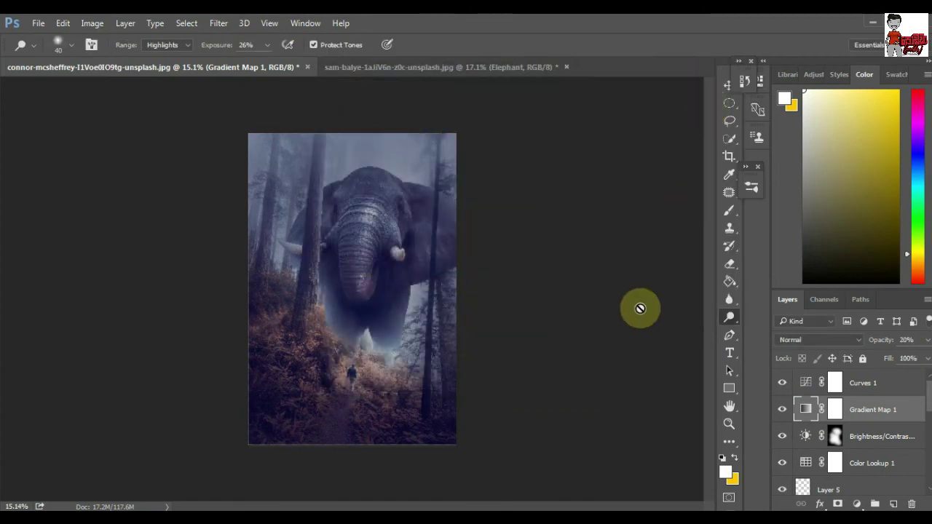
{"action": "double_click", "coordinate": [805, 410]}
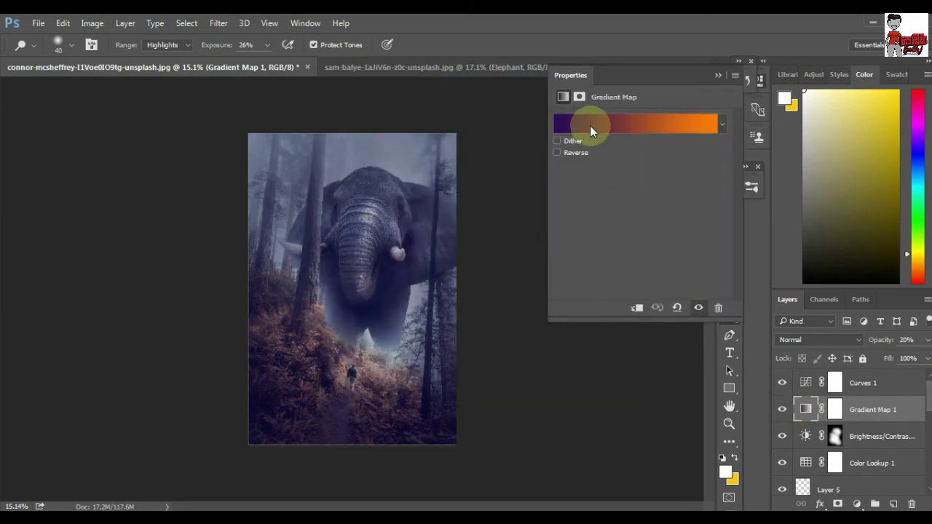
{"action": "left_click", "coordinate": [590, 125]}
{"action": "left_click", "coordinate": [335, 304]}
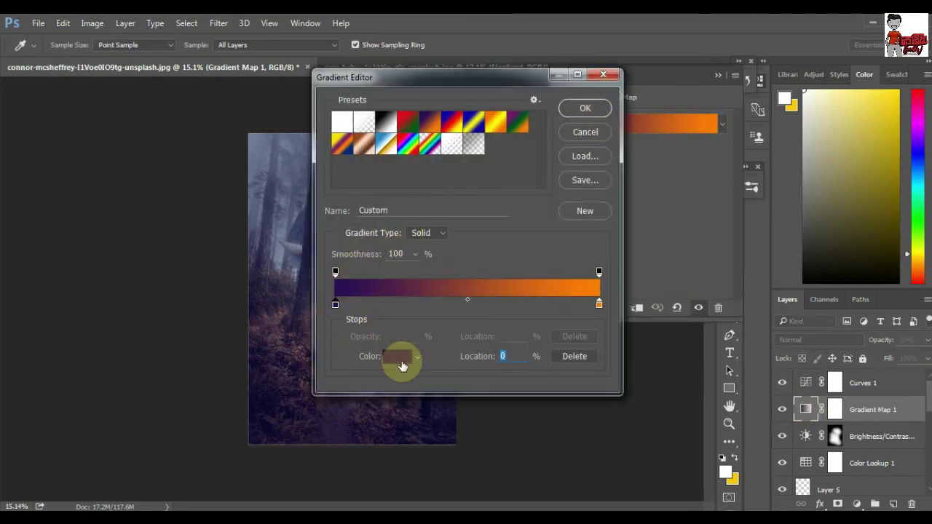
{"action": "left_click", "coordinate": [397, 356]}
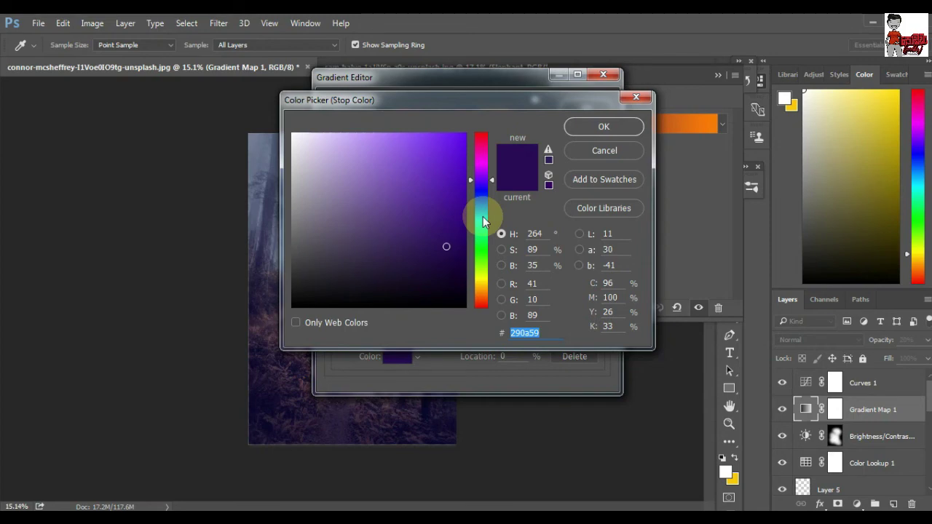
Set the dark gradient stop to saturated navy #05305d and confirm.
{"action": "left_click_drag", "start_coordinate": [484, 221], "coordinate": [484, 207]}
{"action": "mouse_move", "coordinate": [443, 97]}
{"action": "left_mouse_down"}
{"action": "mouse_move", "coordinate": [554, 130]}
{"action": "mouse_move", "coordinate": [580, 199]}
{"action": "left_mouse_up"}
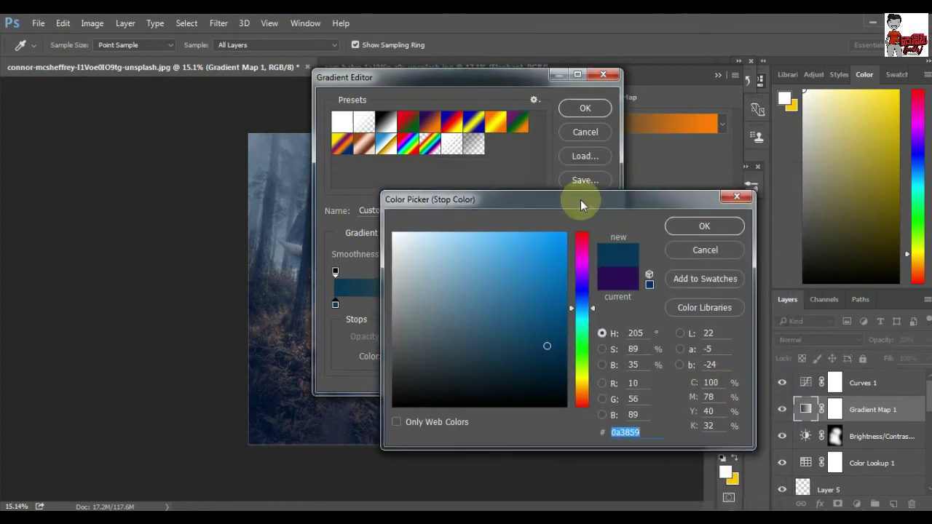
{"action": "left_click_drag", "start_coordinate": [580, 308], "coordinate": [587, 307]}
{"action": "left_click", "coordinate": [546, 347]}
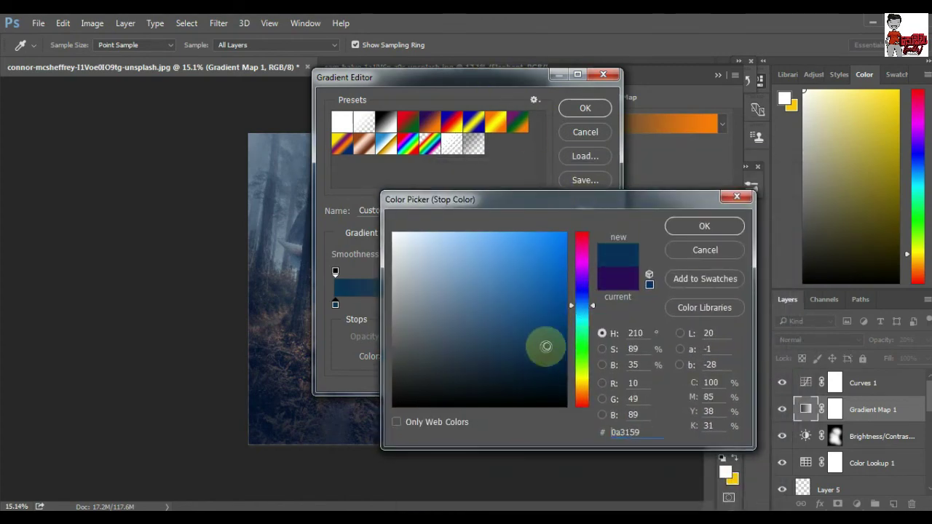
{"action": "left_click_drag", "start_coordinate": [546, 347], "coordinate": [558, 343]}
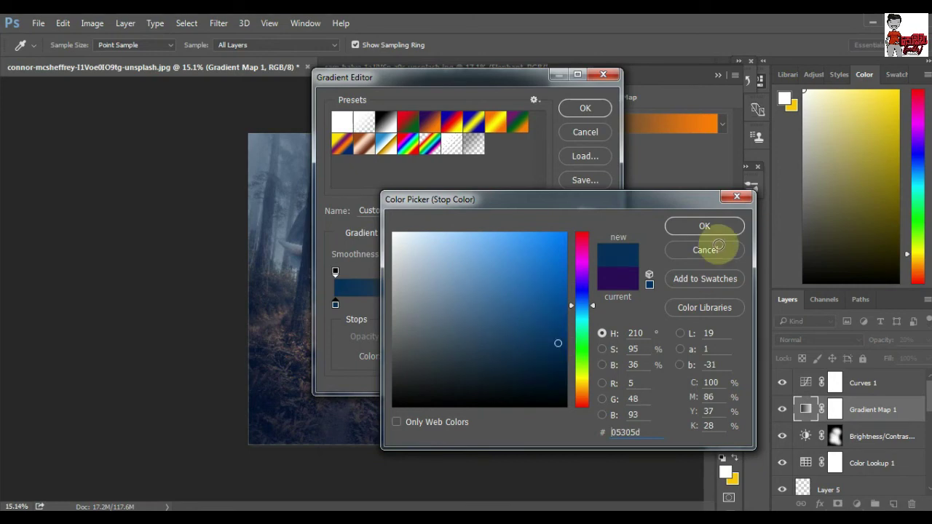
{"action": "key", "text": "Return"}
{"action": "key", "text": "Return"}
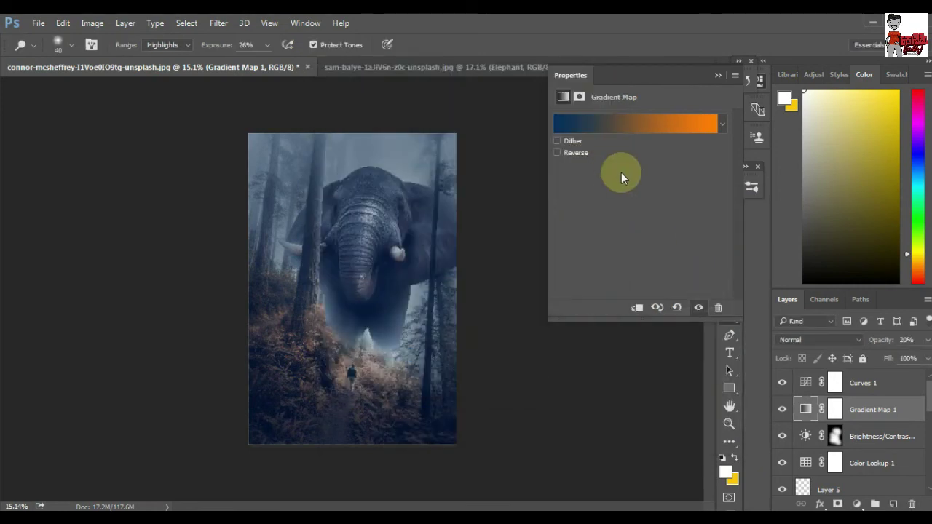
{"action": "left_click", "coordinate": [726, 70]}
Add a Levels adjustment layer with the RGB midtone set to 0.96.
{"action": "left_click", "coordinate": [857, 504]}
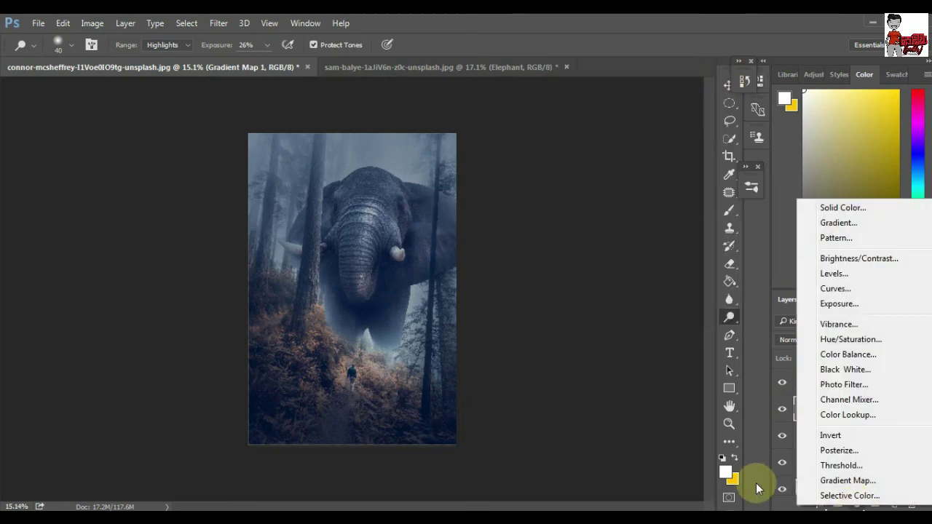
{"action": "left_click", "coordinate": [835, 288]}
{"action": "left_click", "coordinate": [857, 504]}
{"action": "left_click", "coordinate": [834, 273]}
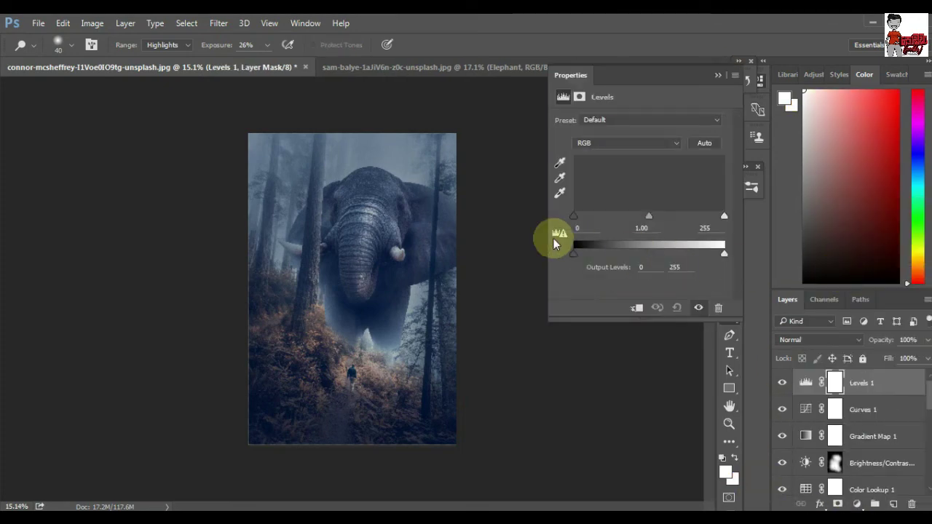
{"action": "left_click", "coordinate": [555, 238]}
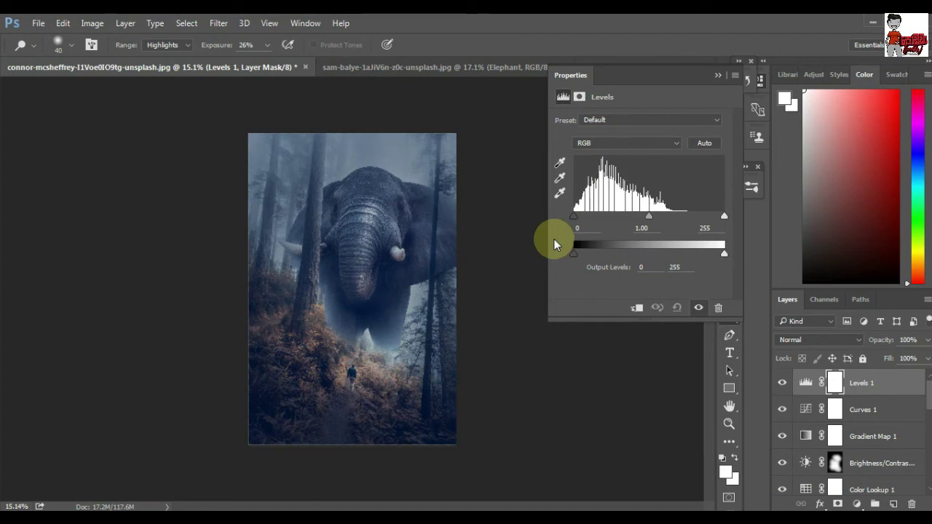
{"action": "left_click_drag", "start_coordinate": [649, 217], "coordinate": [651, 217]}
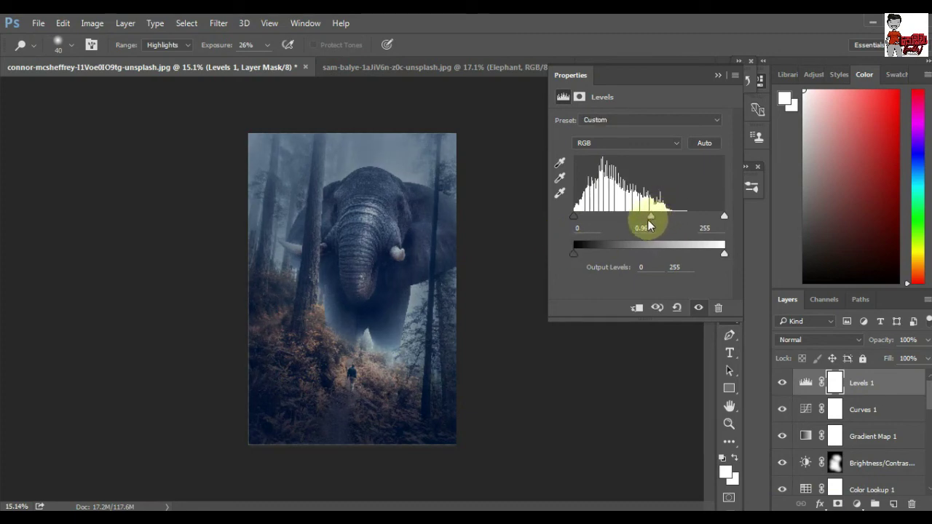
In the Blue channel, raise the output black to 14 and darken the midtones slightly.
{"action": "left_click", "coordinate": [670, 138]}
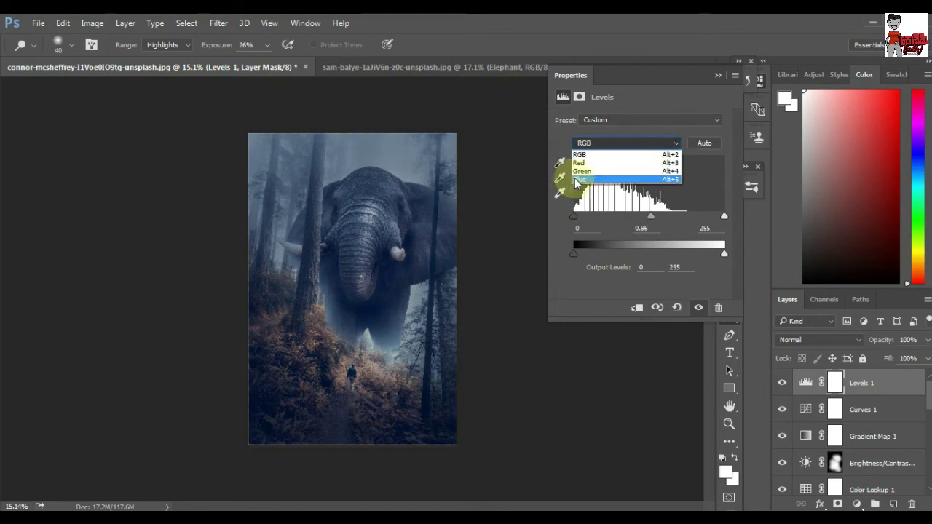
{"action": "left_click", "coordinate": [582, 179]}
{"action": "left_click_drag", "start_coordinate": [573, 252], "coordinate": [582, 254]}
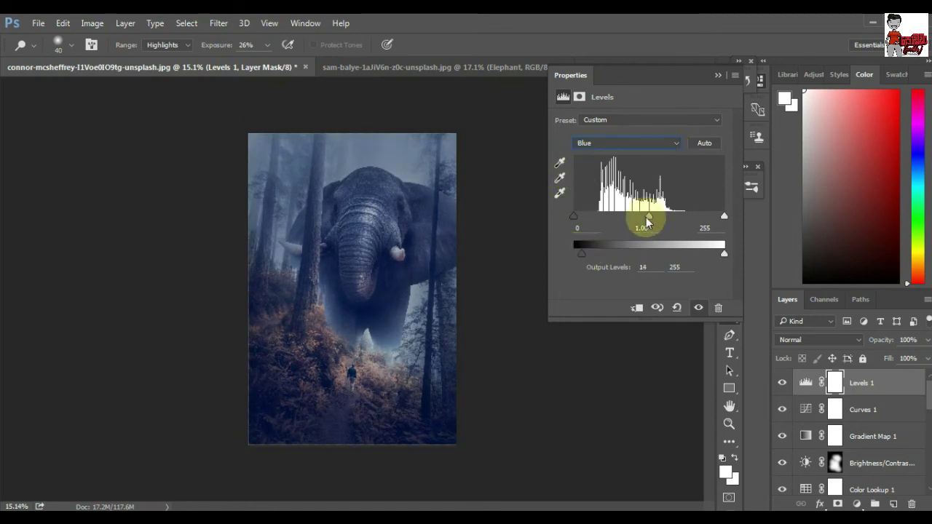
{"action": "left_click_drag", "start_coordinate": [647, 222], "coordinate": [654, 219]}
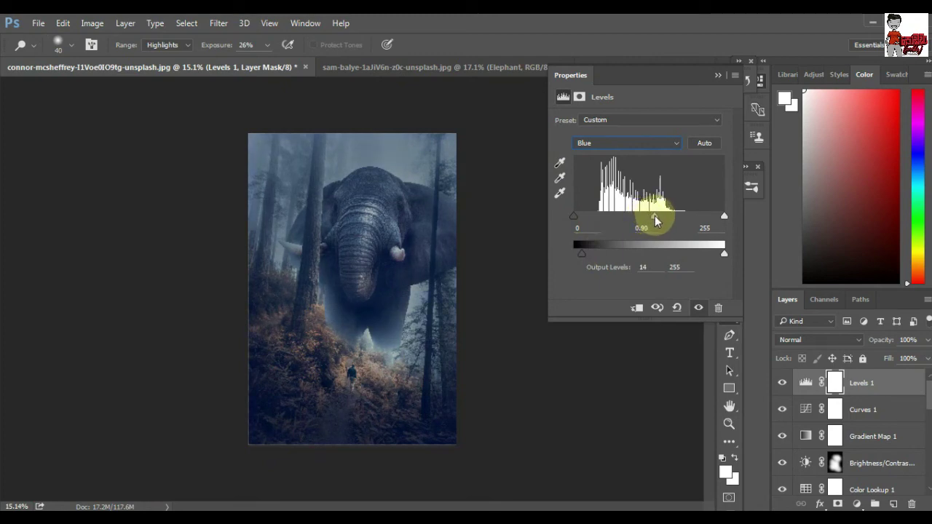
{"action": "left_click", "coordinate": [717, 76]}
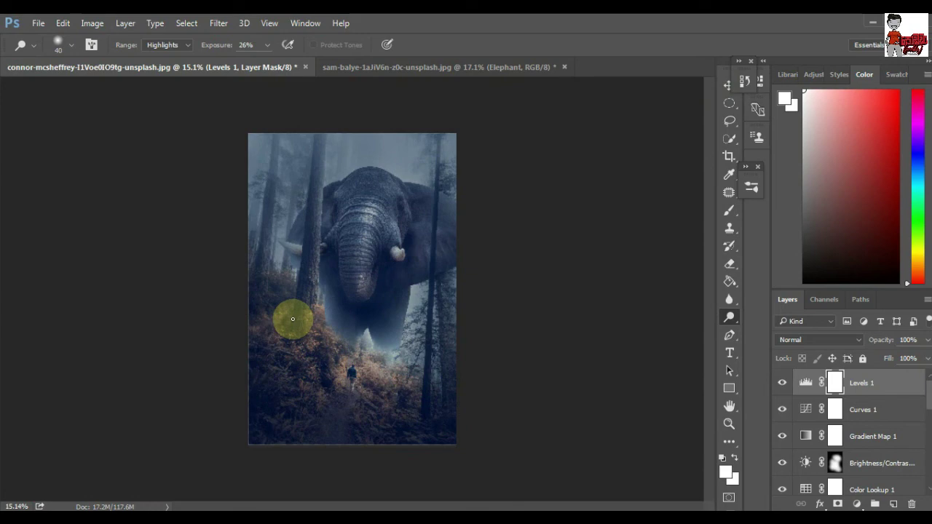
{"action": "left_click", "coordinate": [856, 503]}
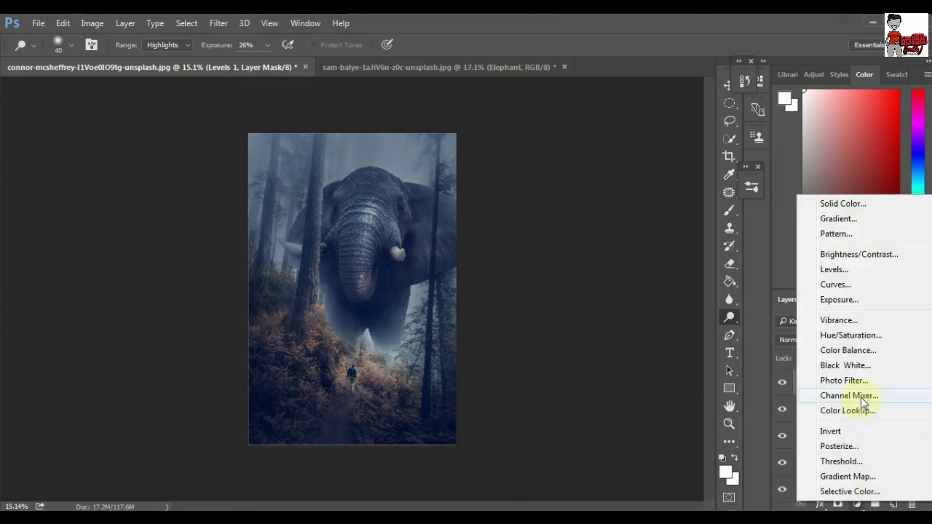
Add a Color Balance layer with midtones at -5 cyan-red, +5 green, +15 blue.
{"action": "left_click", "coordinate": [845, 350]}
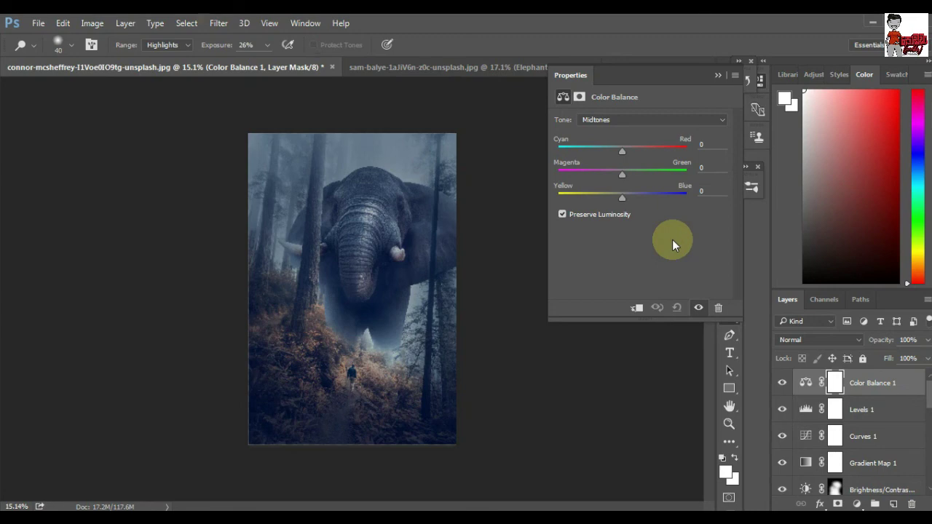
{"action": "mouse_move", "coordinate": [622, 198]}
{"action": "left_mouse_down"}
{"action": "mouse_move", "coordinate": [632, 200]}
{"action": "mouse_move", "coordinate": [621, 150]}
{"action": "left_mouse_up"}
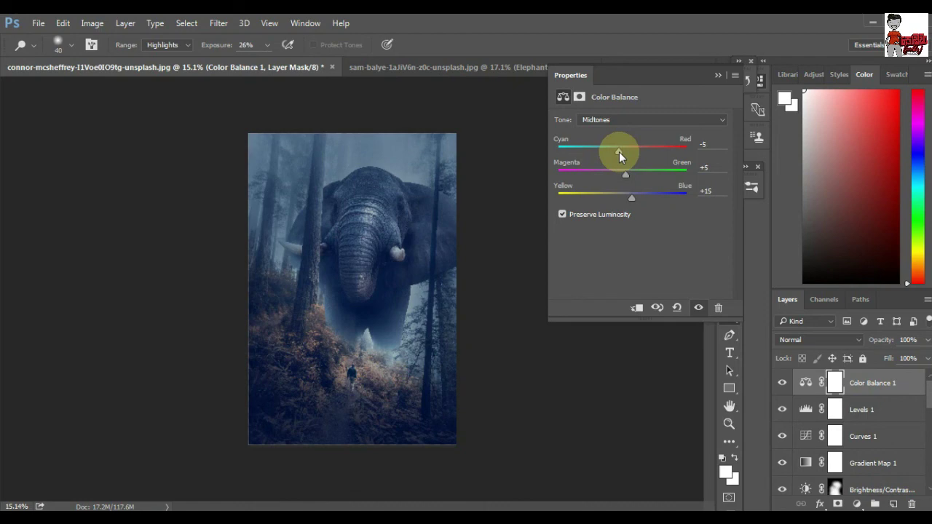
{"action": "left_click", "coordinate": [718, 75]}
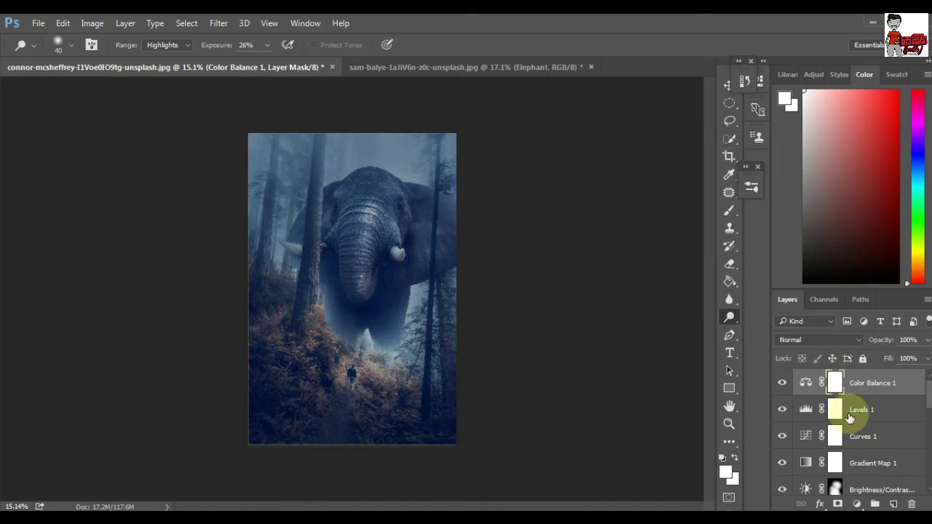
Stamp visible layers (Ctrl+Shift+Alt+E) into Layer 6 and start Blur Gallery's Iris Blur.
{"action": "key", "text": "ctrl+shift+alt+e"}
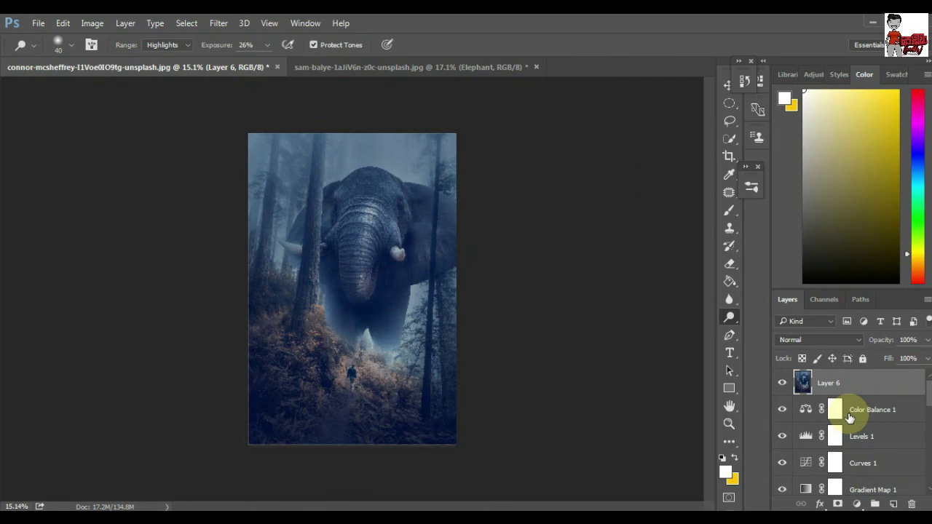
{"action": "left_click", "coordinate": [218, 23]}
{"action": "mouse_move", "coordinate": [238, 188]}
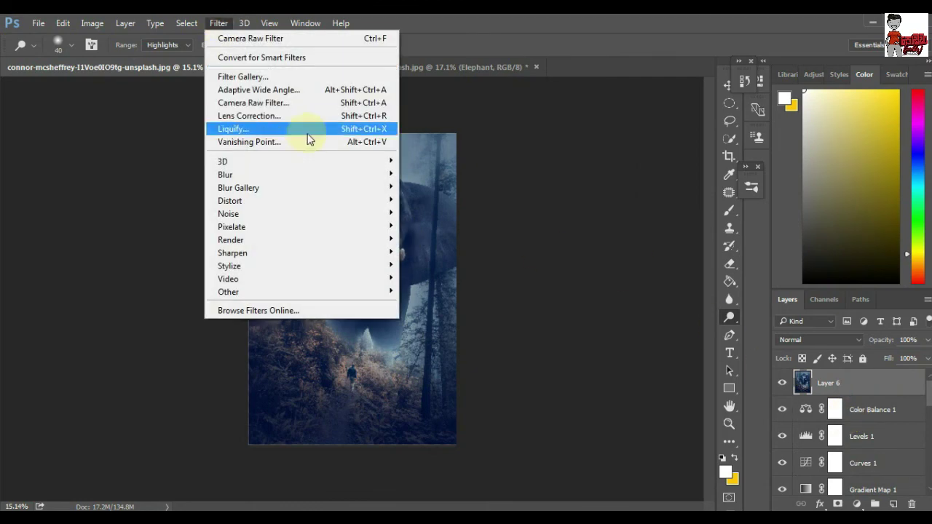
{"action": "left_click", "coordinate": [426, 200]}
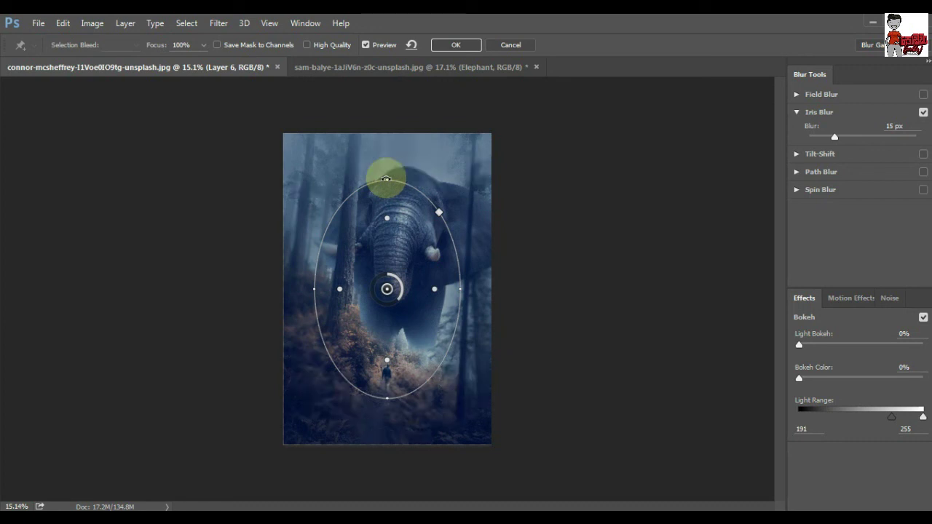
Reshape the Iris Blur ellipse taller, upright and wider, and adjust its sharp-focus area.
{"action": "left_click_drag", "start_coordinate": [386, 178], "coordinate": [393, 137]}
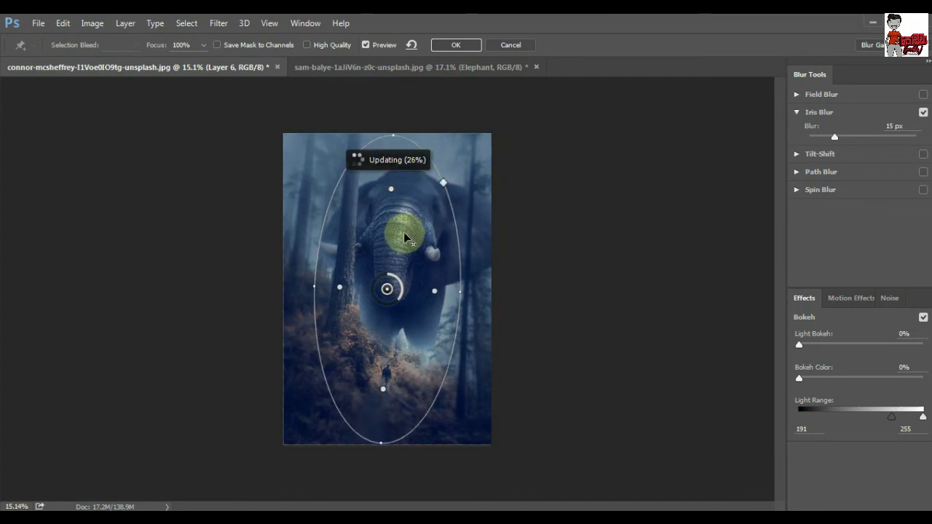
{"action": "left_click_drag", "start_coordinate": [382, 443], "coordinate": [386, 449]}
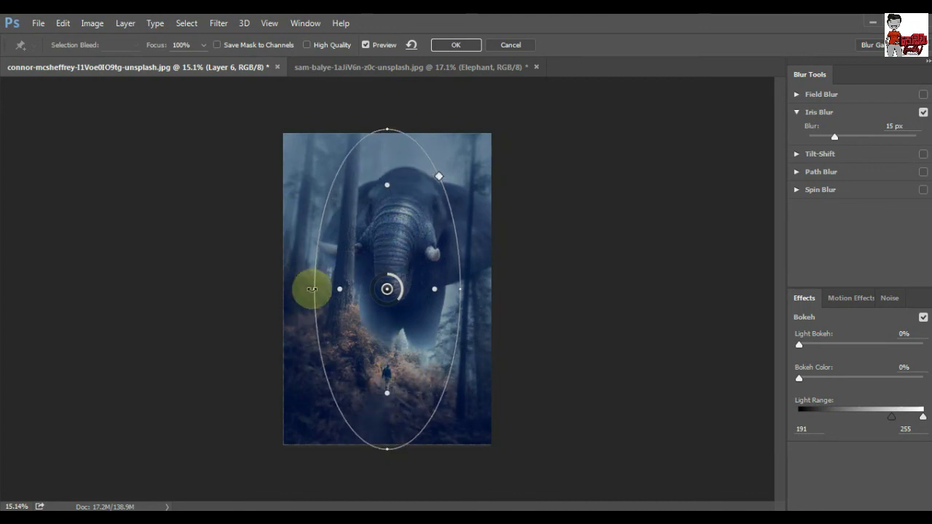
{"action": "left_click_drag", "start_coordinate": [315, 289], "coordinate": [290, 288]}
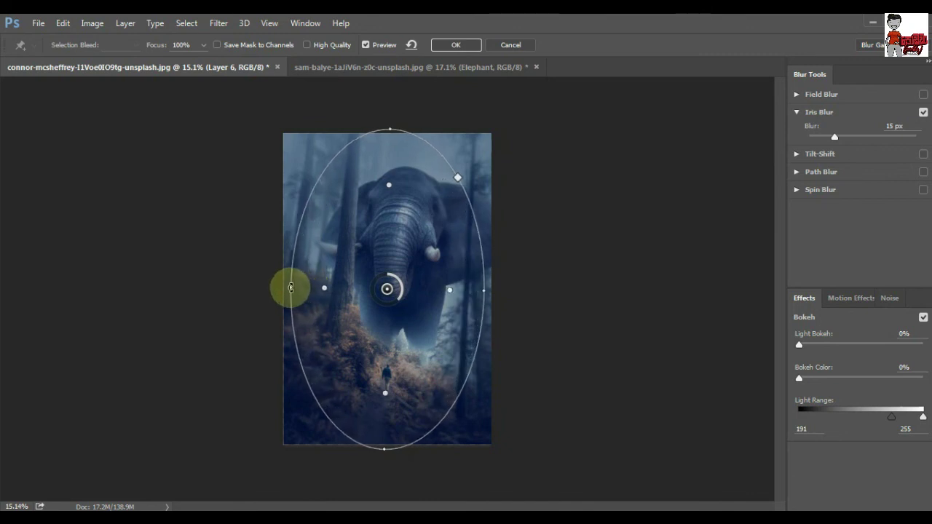
{"action": "mouse_move", "coordinate": [386, 397]}
{"action": "left_mouse_down"}
{"action": "mouse_move", "coordinate": [386, 356]}
{"action": "mouse_move", "coordinate": [386, 374]}
{"action": "left_mouse_up"}
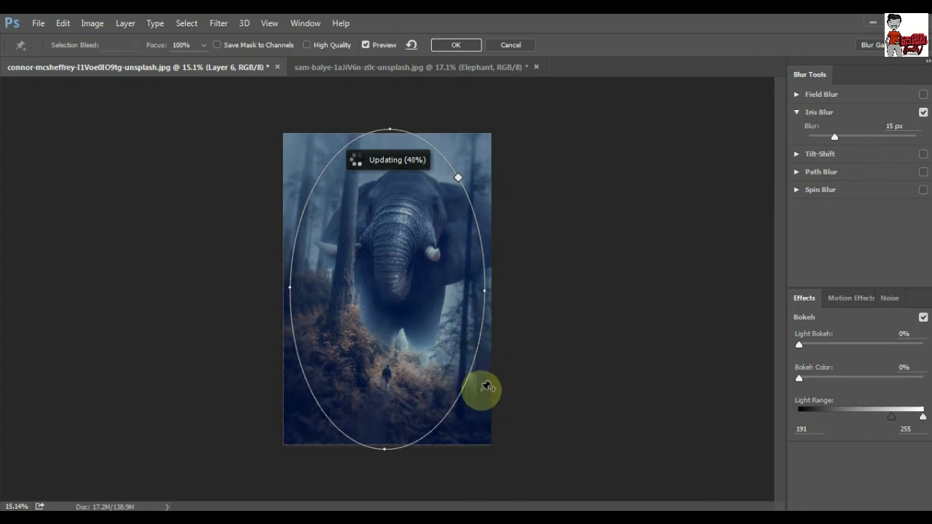
Set the blur to 10 px, add focus pins on the elephant's head and trunk, and apply.
{"action": "left_click_drag", "start_coordinate": [835, 137], "coordinate": [832, 138]}
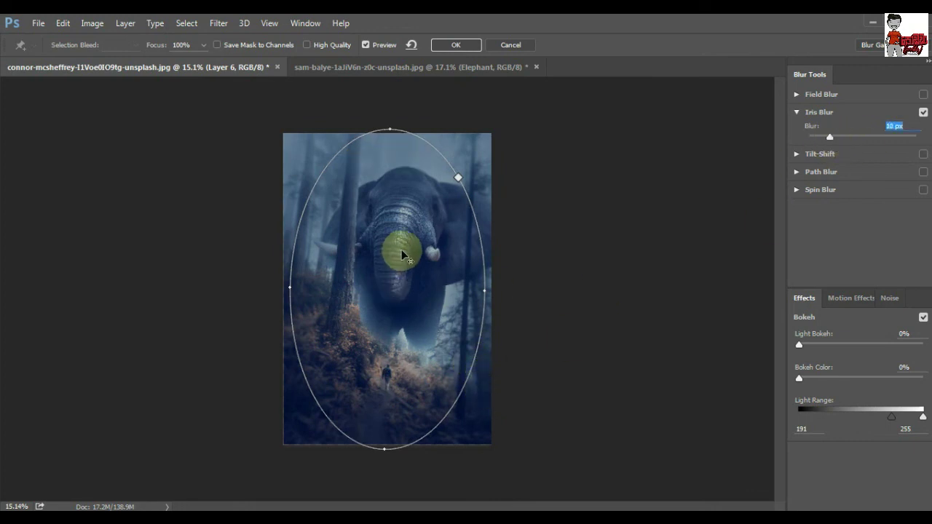
{"action": "left_click_drag", "start_coordinate": [400, 254], "coordinate": [406, 249]}
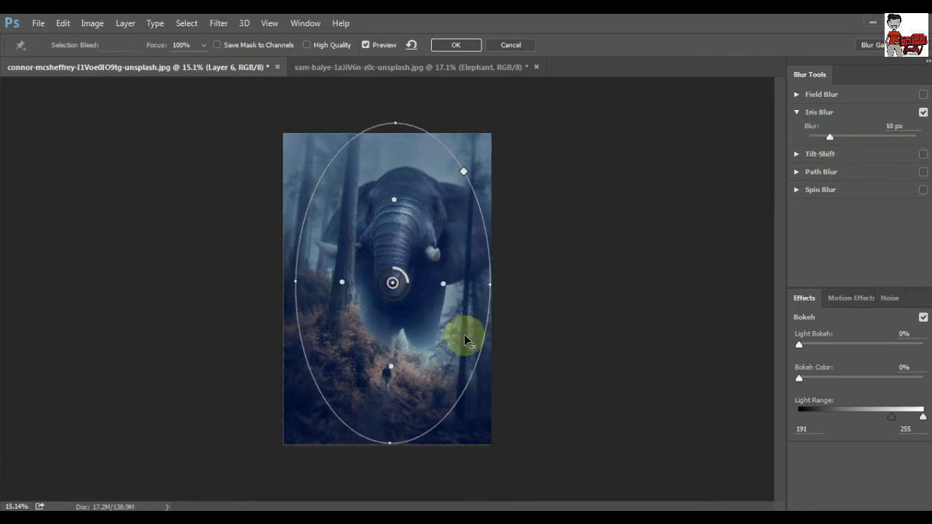
{"action": "left_click", "coordinate": [406, 248]}
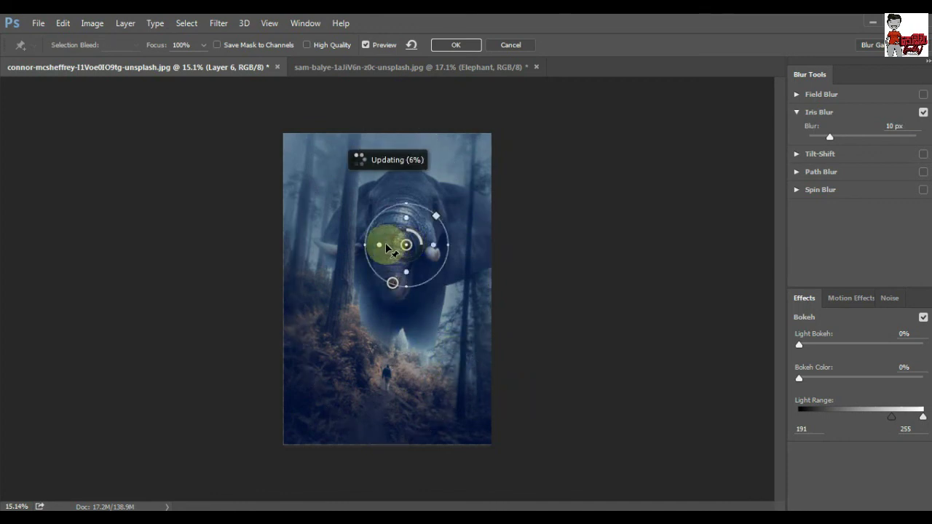
{"action": "left_click_drag", "start_coordinate": [406, 248], "coordinate": [405, 198]}
{"action": "left_click", "coordinate": [413, 271]}
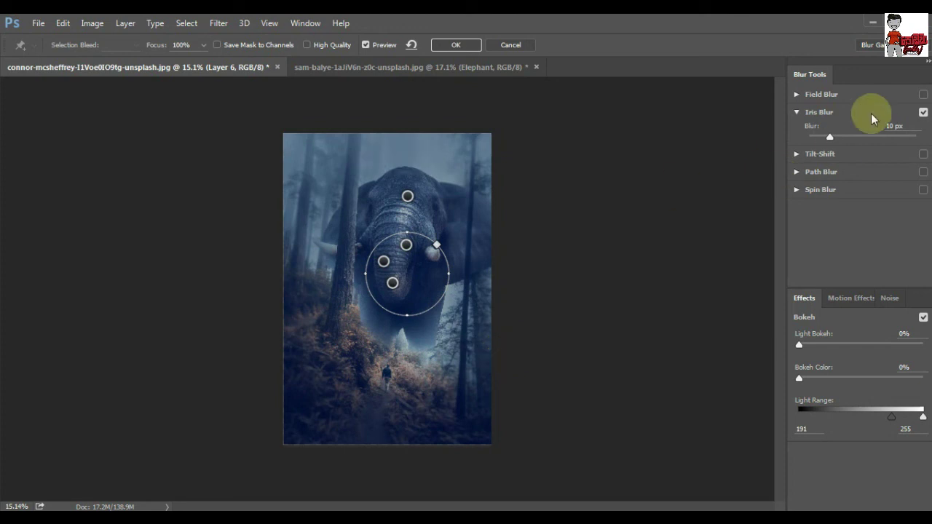
{"action": "left_click", "coordinate": [456, 44]}
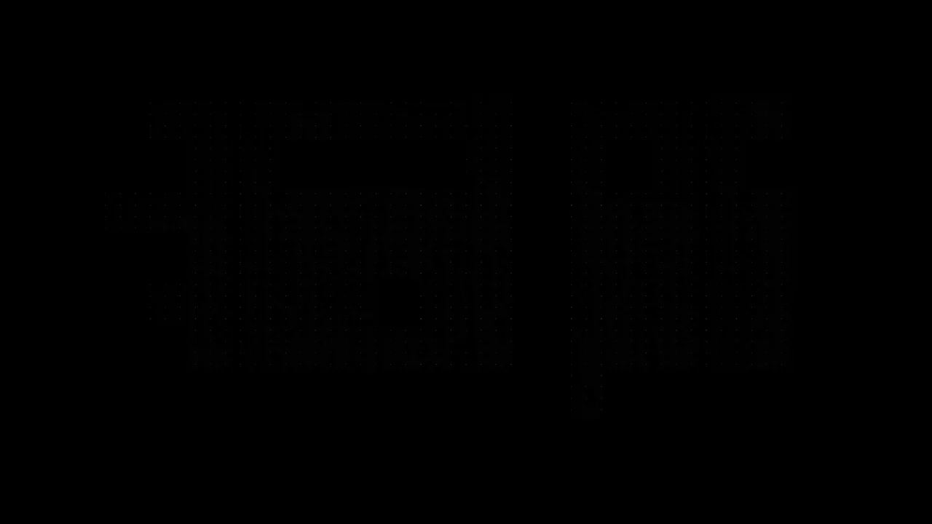